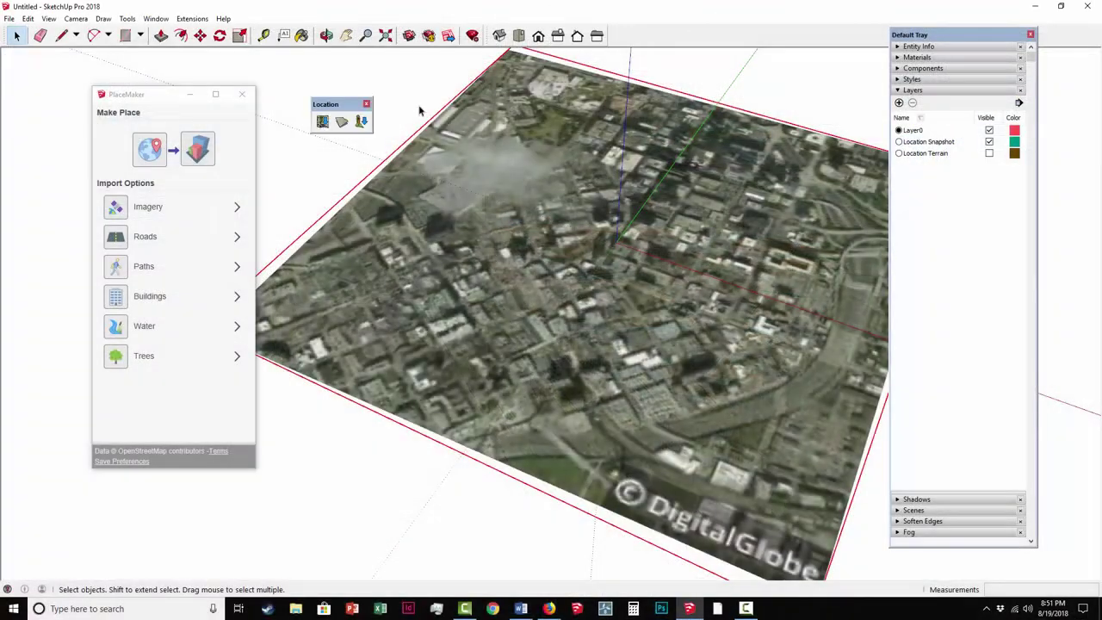
Step: Import roads, paths and buildings for the geolocated city area with PlaceMaker
{"action": "left_click_drag", "start_coordinate": [325, 105], "coordinate": [505, 173]}
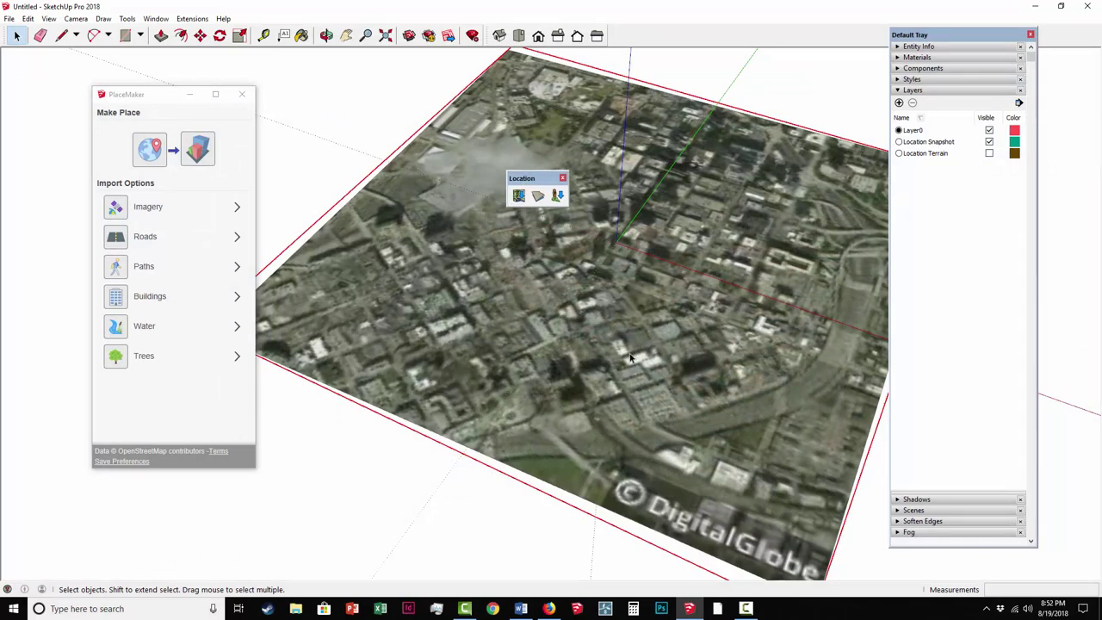
{"action": "middle_click_drag", "start_coordinate": [614, 378], "coordinate": [649, 323]}
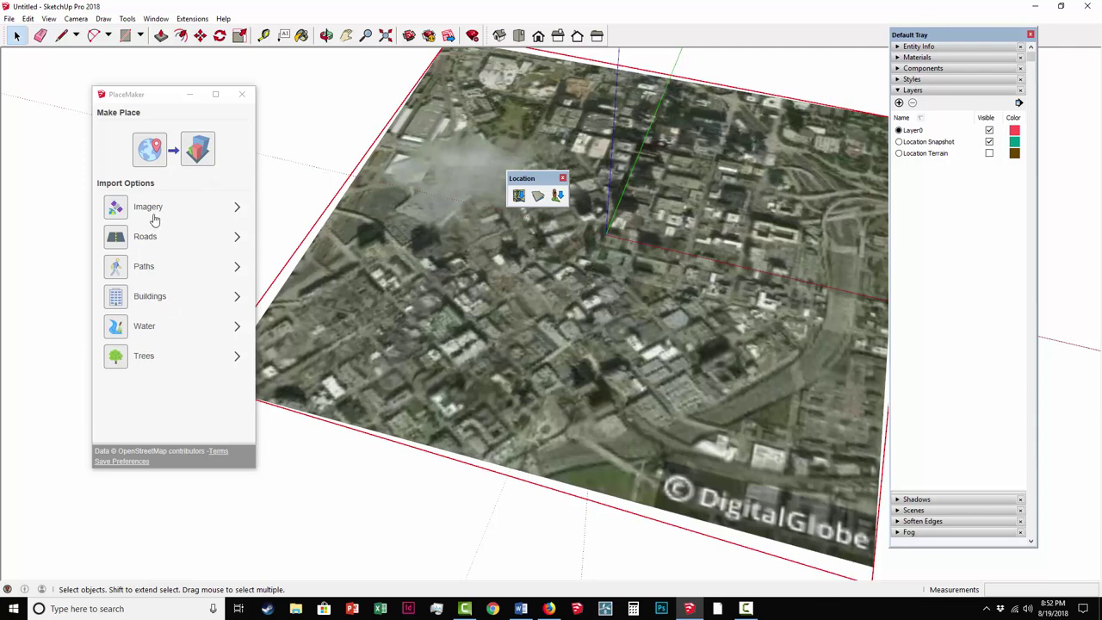
{"action": "left_click", "coordinate": [197, 150]}
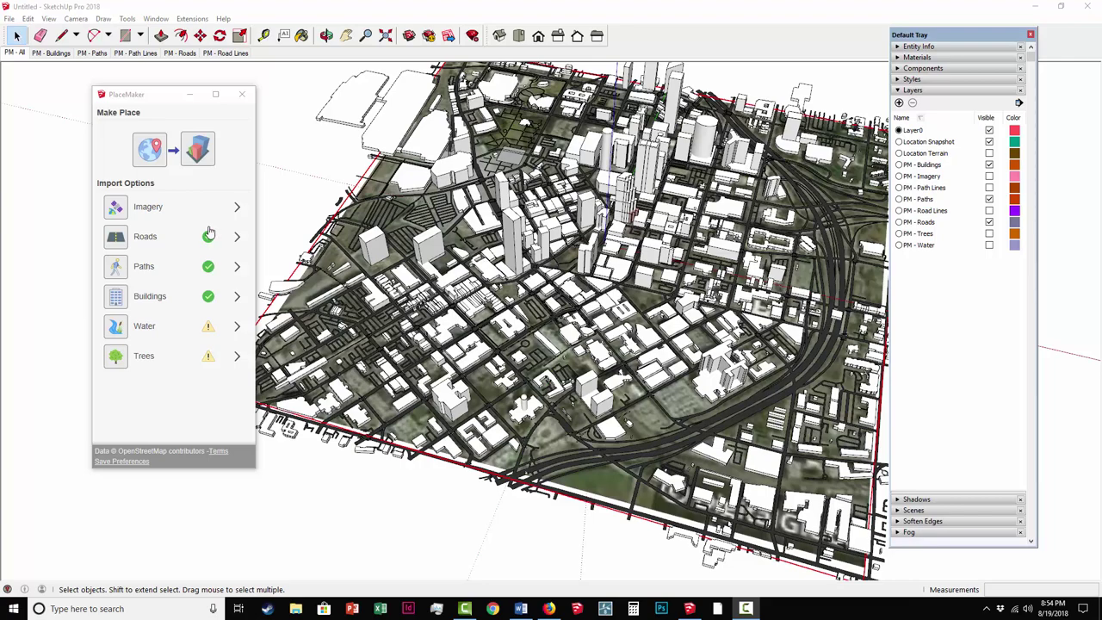
Step: Hide the PM - Buildings, PM - Roads and PM - Paths layers to leave only the aerial image
{"action": "mouse_move", "coordinate": [594, 276]}
{"action": "middle_mouse_down"}
{"action": "mouse_move", "coordinate": [600, 297]}
{"action": "mouse_move", "coordinate": [600, 269]}
{"action": "middle_mouse_up"}
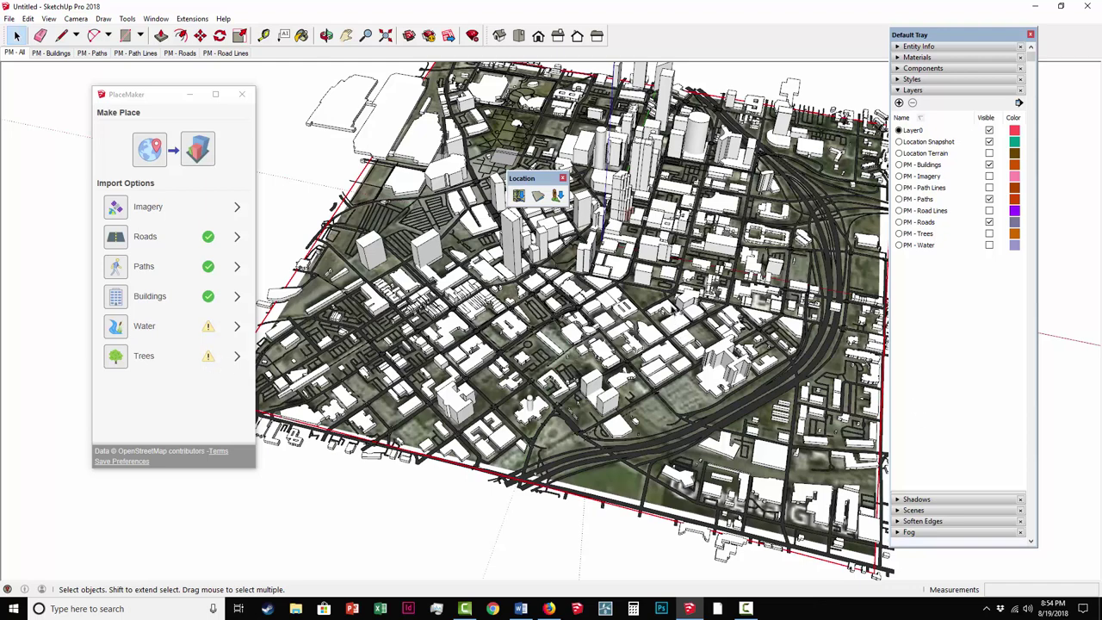
{"action": "middle_click_drag", "start_coordinate": [674, 305], "coordinate": [572, 331]}
{"action": "scroll", "coordinate": [573, 333], "scroll_direction": "up", "scroll_amount": 5}
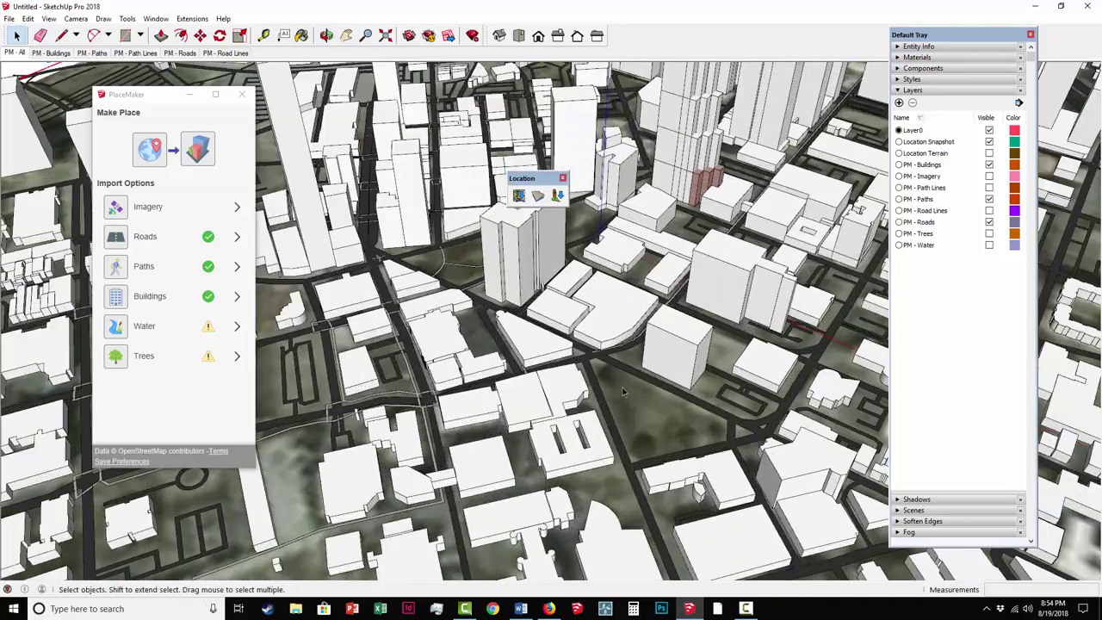
{"action": "middle_click_drag", "start_coordinate": [621, 389], "coordinate": [575, 365]}
{"action": "scroll", "coordinate": [576, 365], "scroll_direction": "up", "scroll_amount": 2}
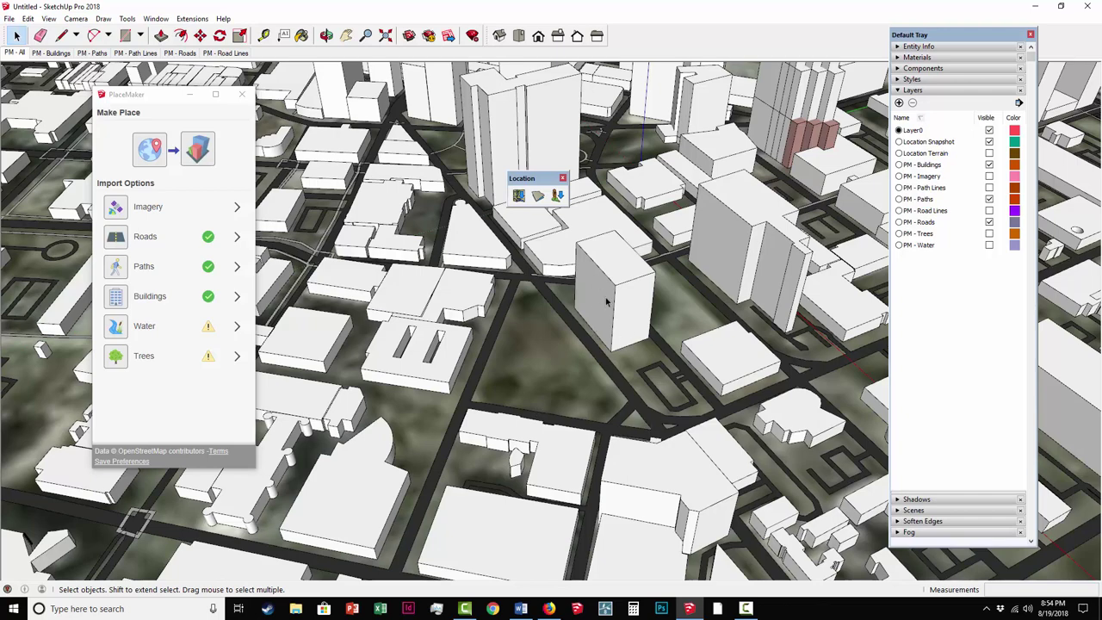
{"action": "scroll", "coordinate": [608, 303], "scroll_direction": "up", "scroll_amount": 1}
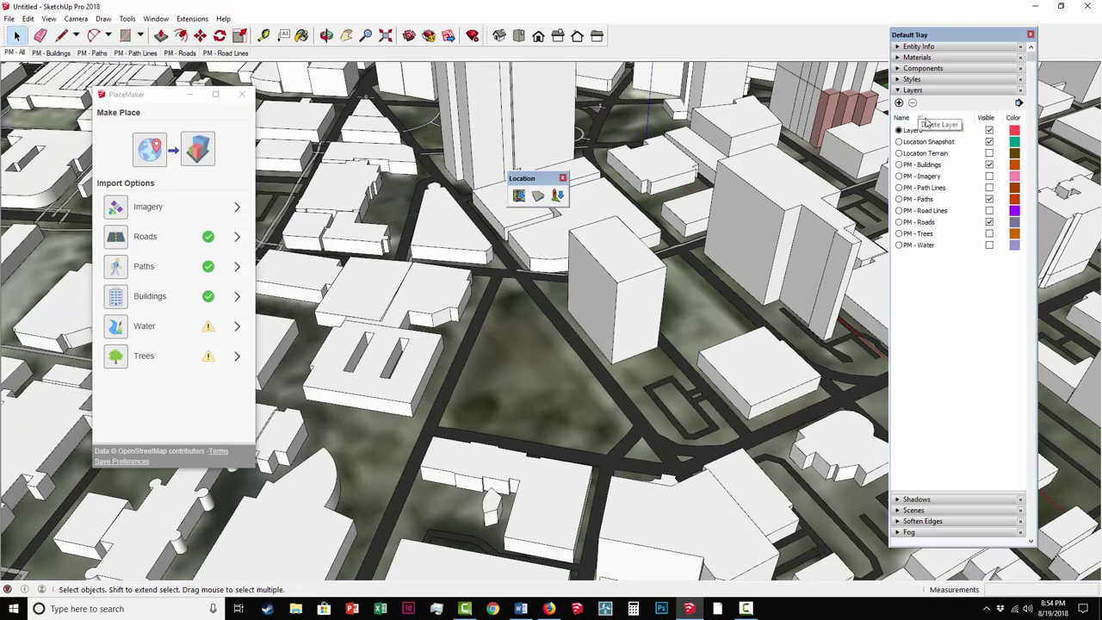
{"action": "left_click", "coordinate": [989, 164]}
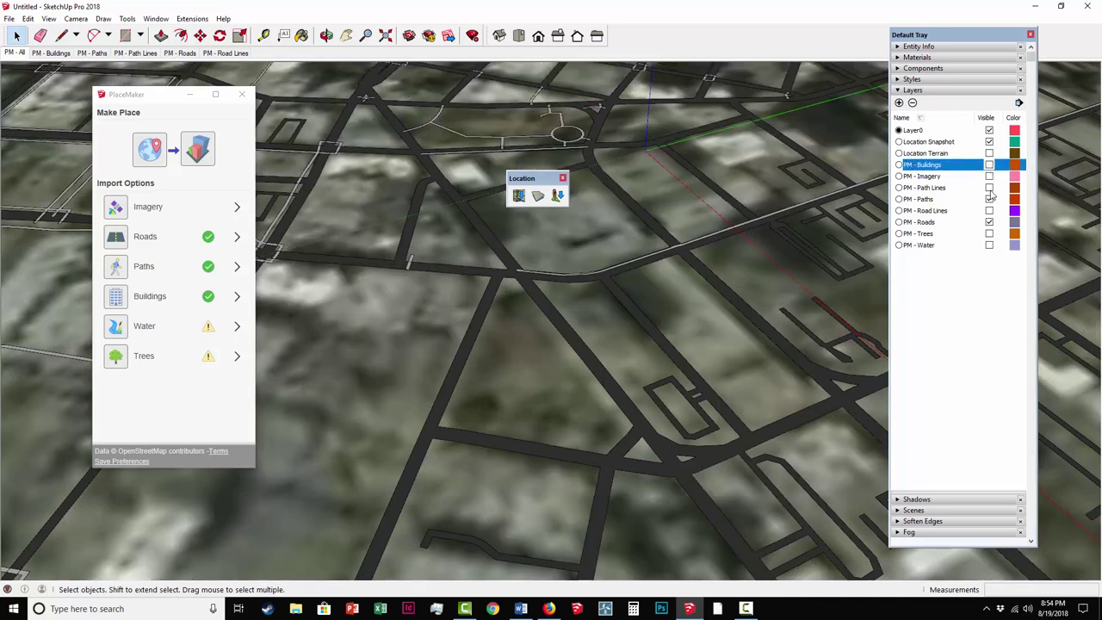
{"action": "left_click", "coordinate": [989, 199]}
{"action": "left_click", "coordinate": [989, 199]}
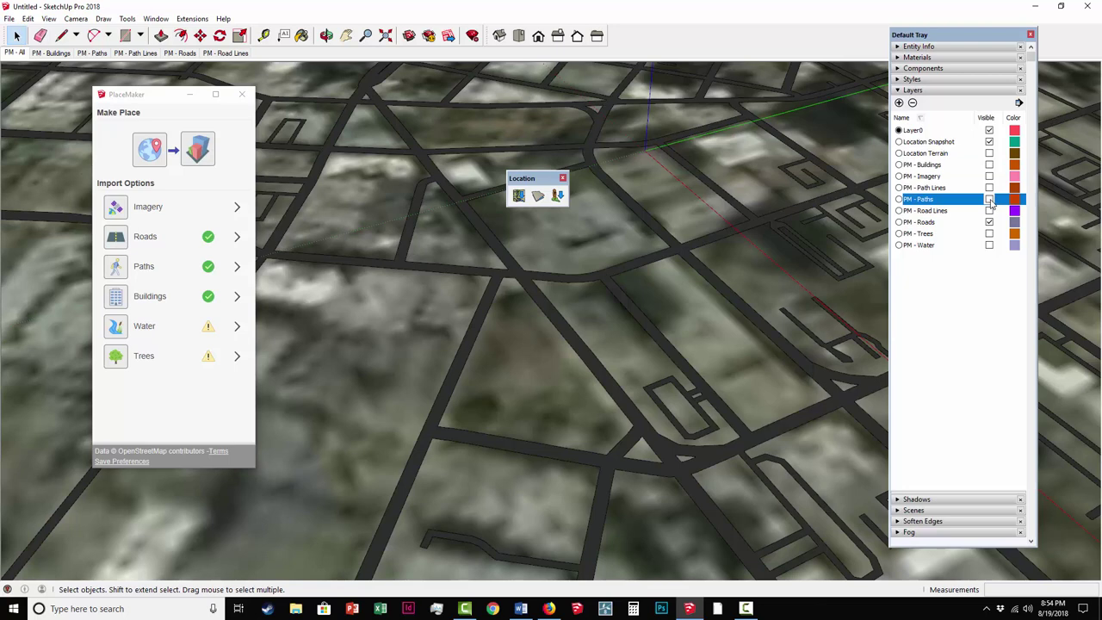
{"action": "left_click", "coordinate": [989, 199]}
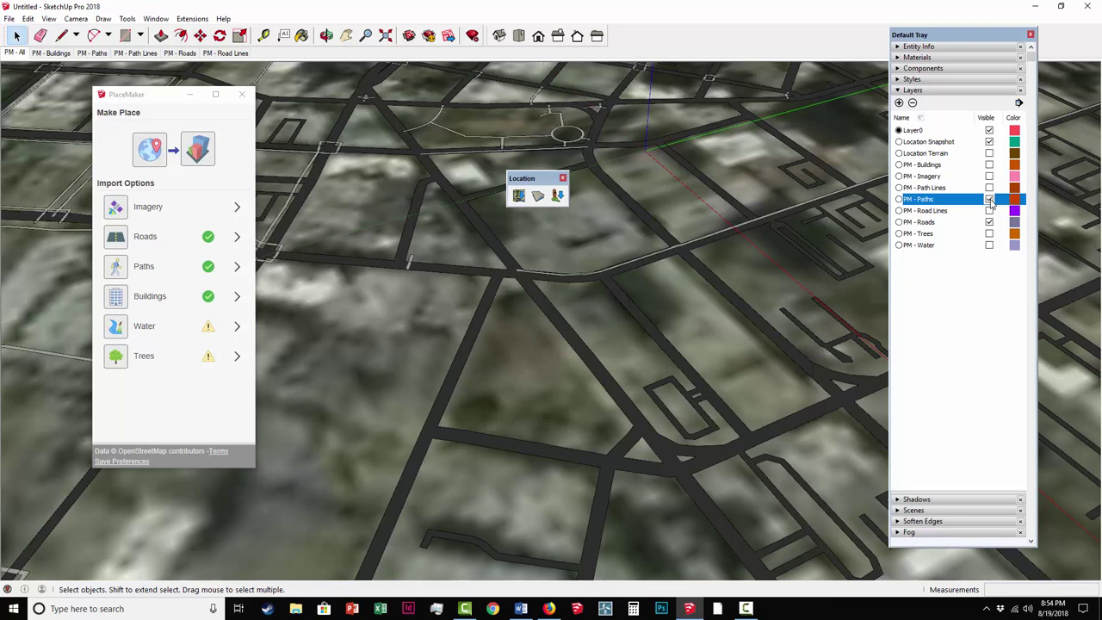
{"action": "left_click", "coordinate": [989, 222]}
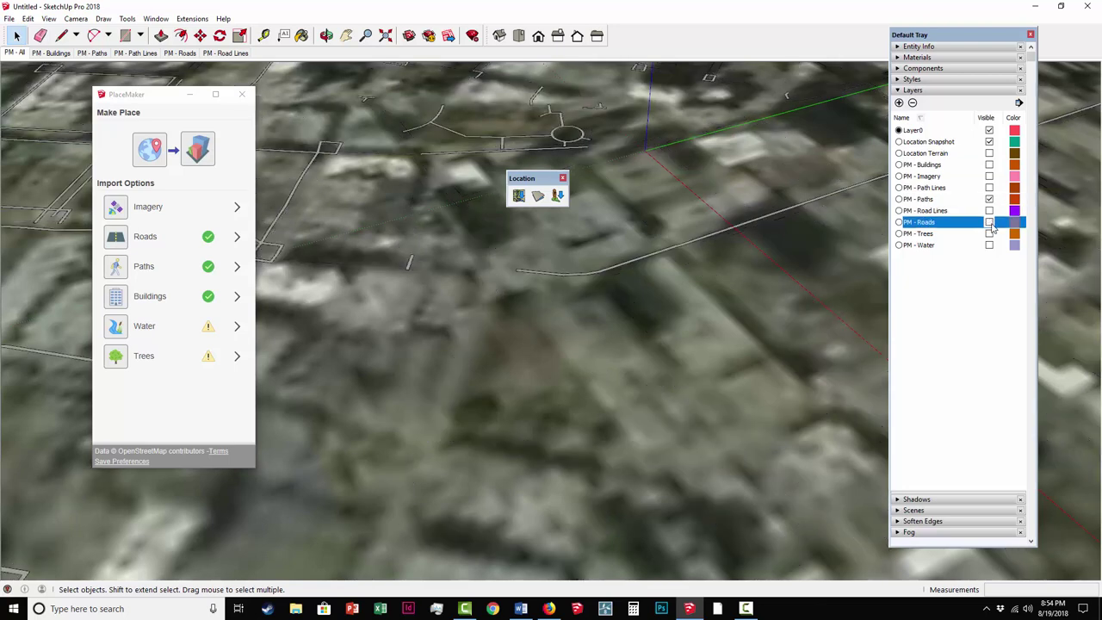
{"action": "left_click", "coordinate": [989, 199]}
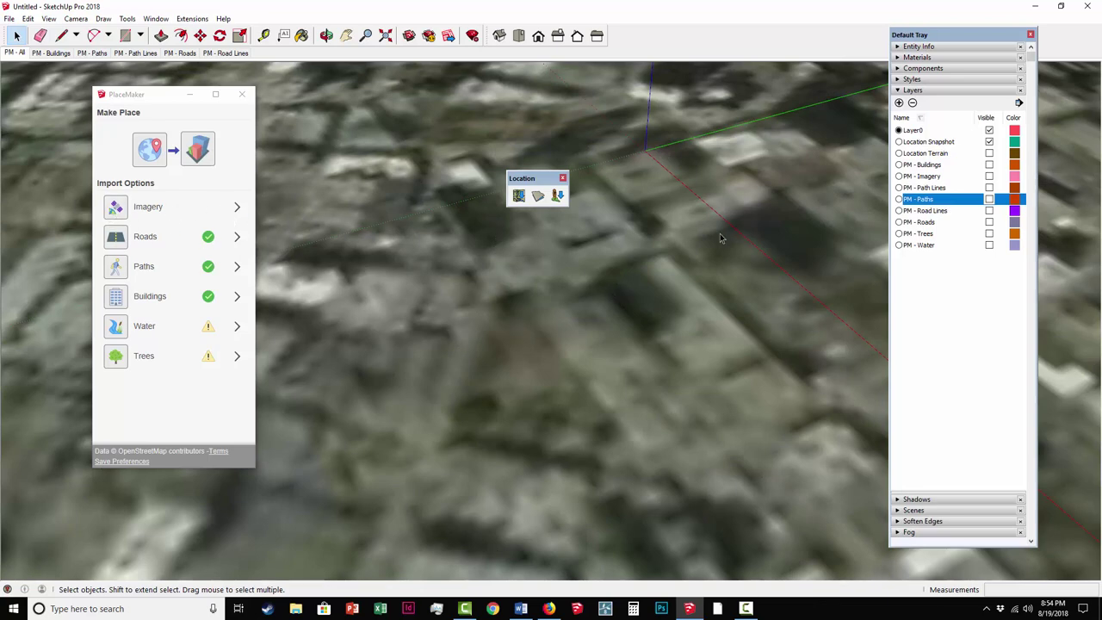
Step: Make the PM - Paths, PM - Buildings and PM - Roads layers visible again
{"action": "left_click", "coordinate": [990, 198]}
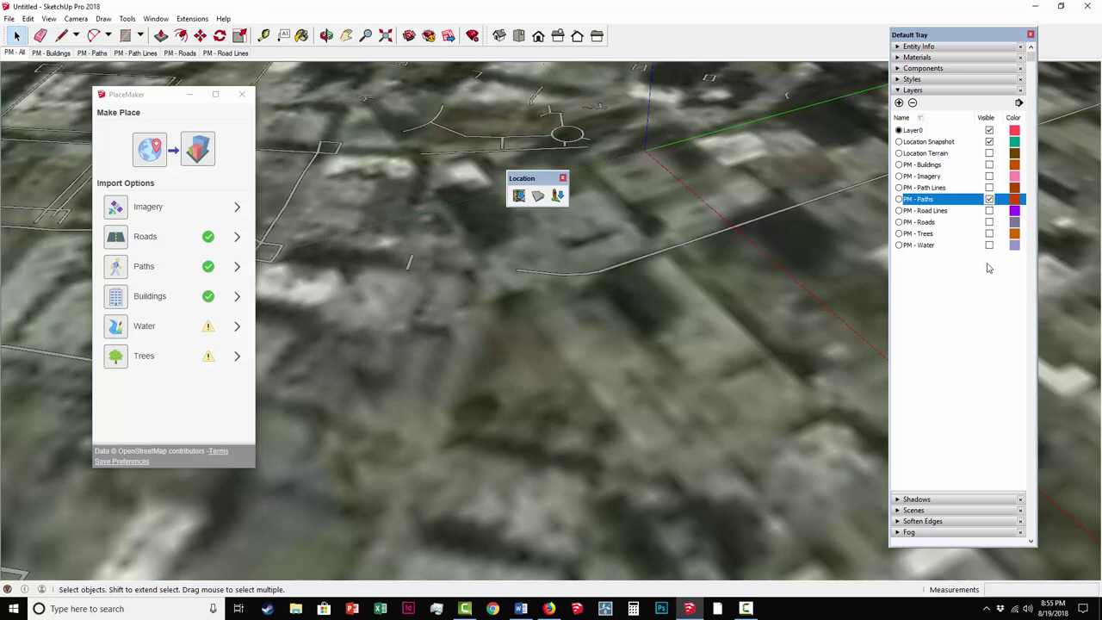
{"action": "left_click", "coordinate": [989, 164]}
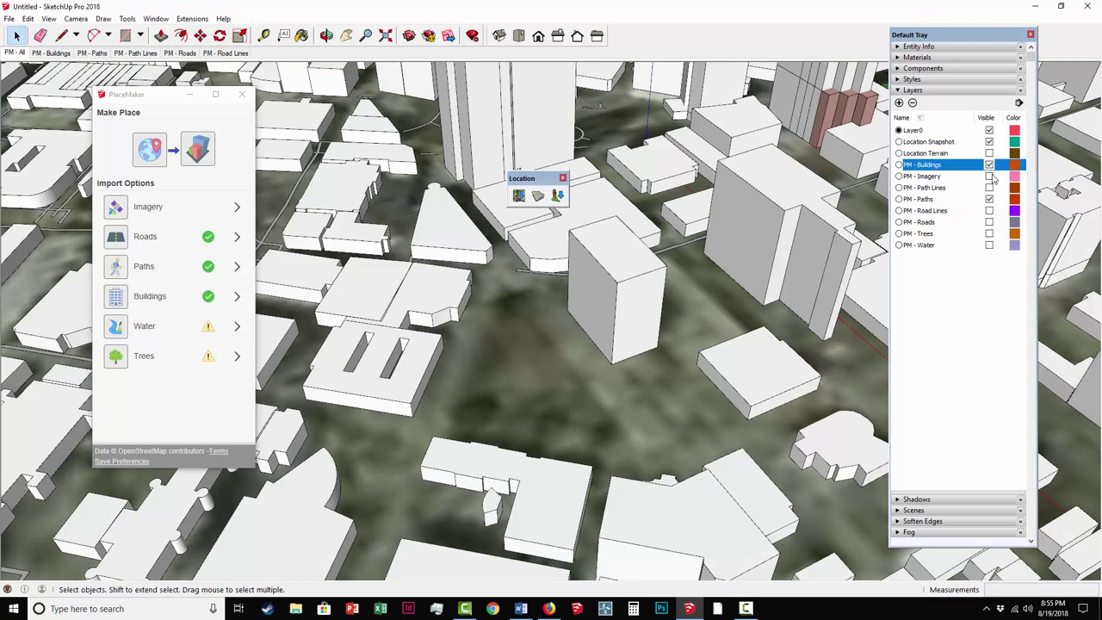
{"action": "left_click", "coordinate": [989, 222]}
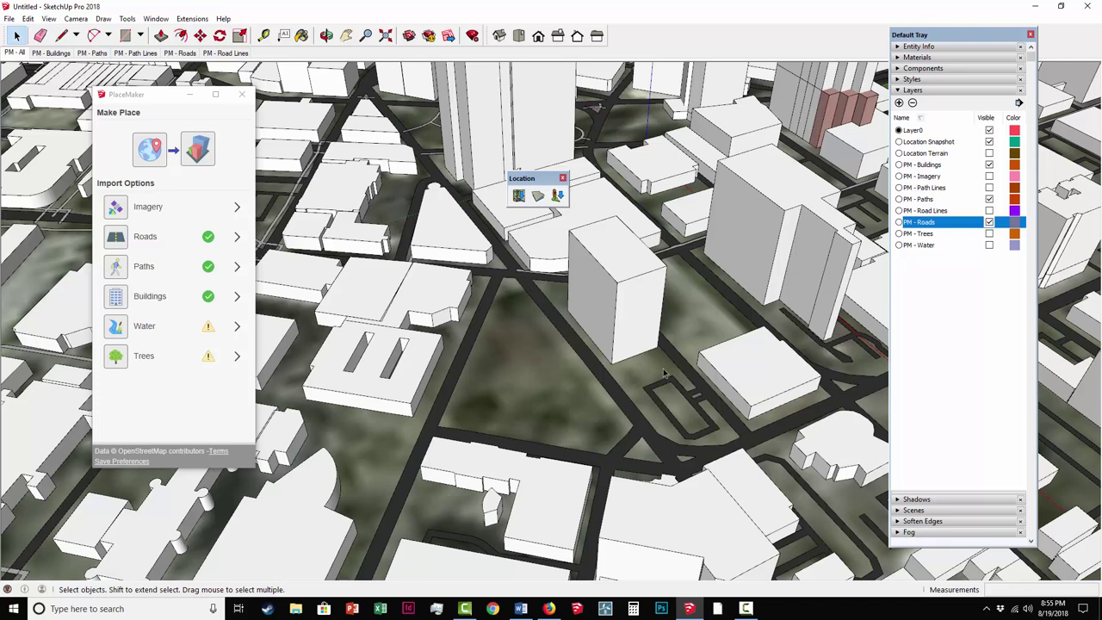
Step: Try to scale the height of the tall box-shaped building beside the triangular block
{"action": "left_click", "coordinate": [625, 307]}
{"action": "scroll", "coordinate": [625, 308], "scroll_direction": "up", "scroll_amount": 2}
{"action": "key", "text": "s"}
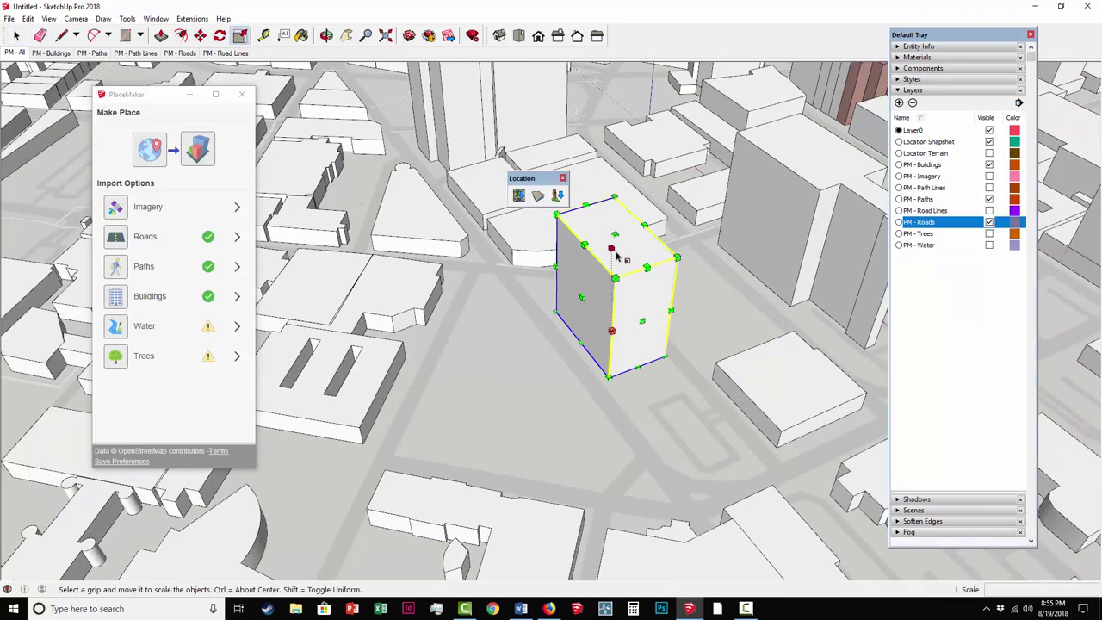
{"action": "left_click_drag", "start_coordinate": [615, 235], "coordinate": [614, 275]}
{"action": "key", "text": "Escape"}
{"action": "key", "text": "space"}
Step: Open the tall building's group for editing and try pushing its roof face with Push/Pull, undoing the change
{"action": "double_click", "coordinate": [647, 332]}
{"action": "key", "text": "p"}
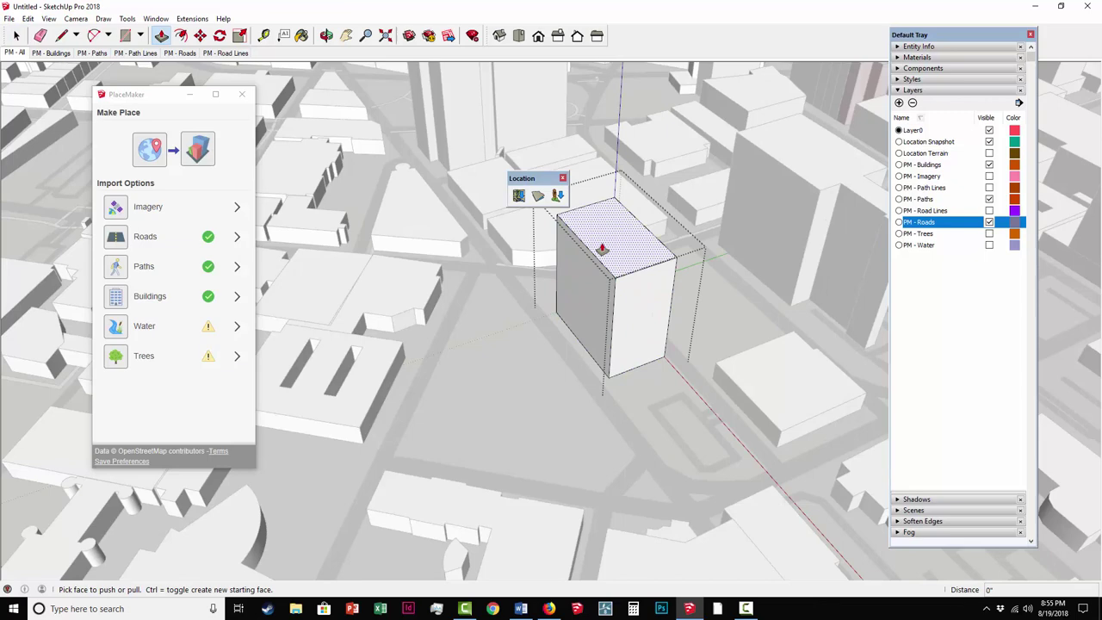
{"action": "left_click_drag", "start_coordinate": [603, 250], "coordinate": [610, 271]}
{"action": "key", "text": "ctrl+z"}
Step: Offset the outline of the tall building's roof face inward to form a smaller inner rectangle
{"action": "scroll", "coordinate": [609, 272], "scroll_direction": "up", "scroll_amount": 1}
{"action": "key", "text": "space"}
{"action": "scroll", "coordinate": [611, 272], "scroll_direction": "up", "scroll_amount": 1}
{"action": "left_click", "coordinate": [616, 257]}
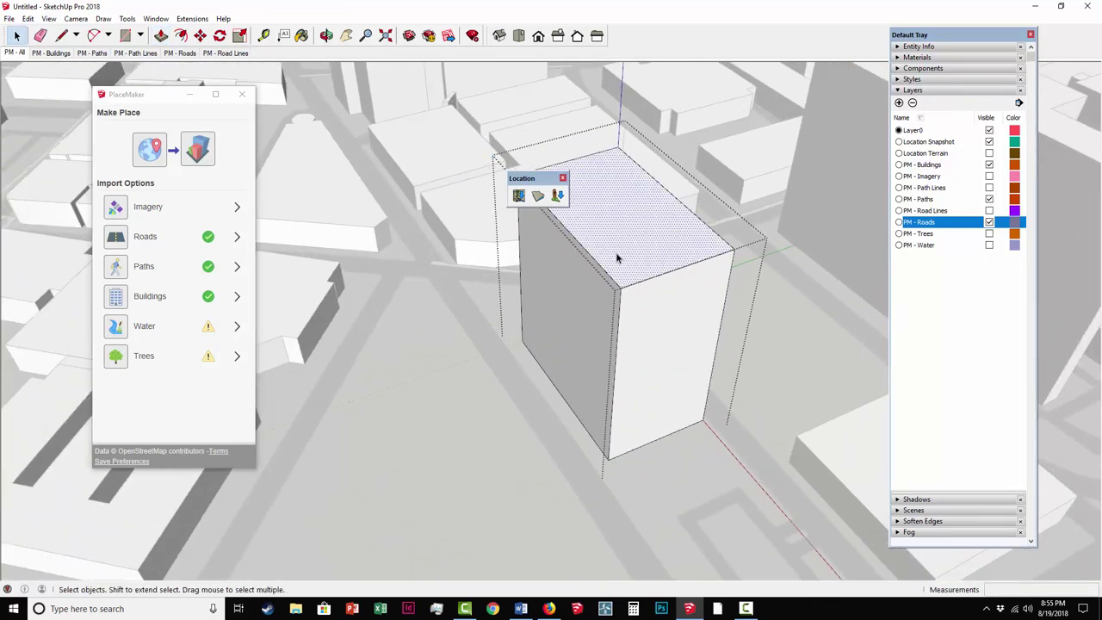
{"action": "key", "text": "f"}
{"action": "left_click", "coordinate": [651, 205]}
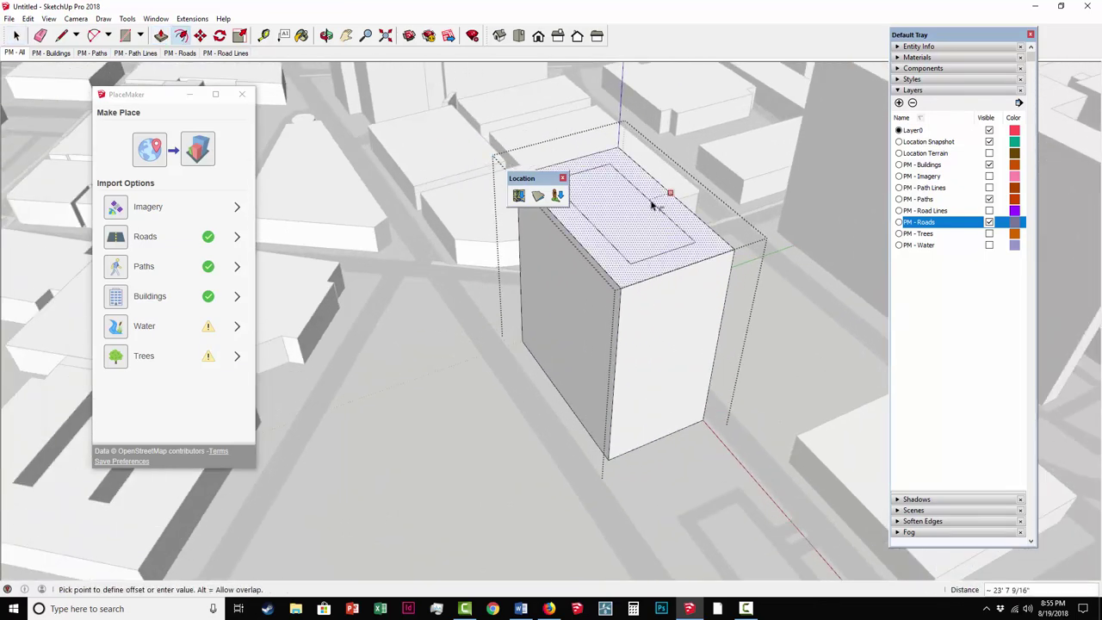
{"action": "left_click", "coordinate": [656, 200]}
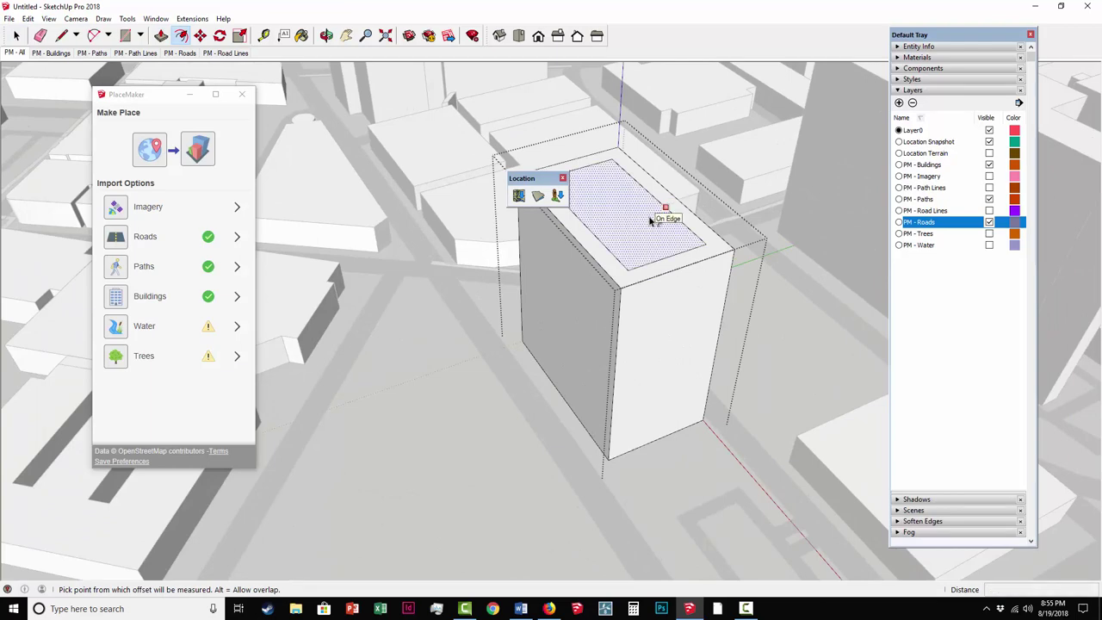
Step: Pull the inner roof rectangle up into a low rooftop volume and close the building group
{"action": "key", "text": "p"}
{"action": "left_click", "coordinate": [652, 207]}
{"action": "left_click", "coordinate": [644, 215]}
{"action": "key", "text": "space"}
{"action": "key", "text": "Escape"}
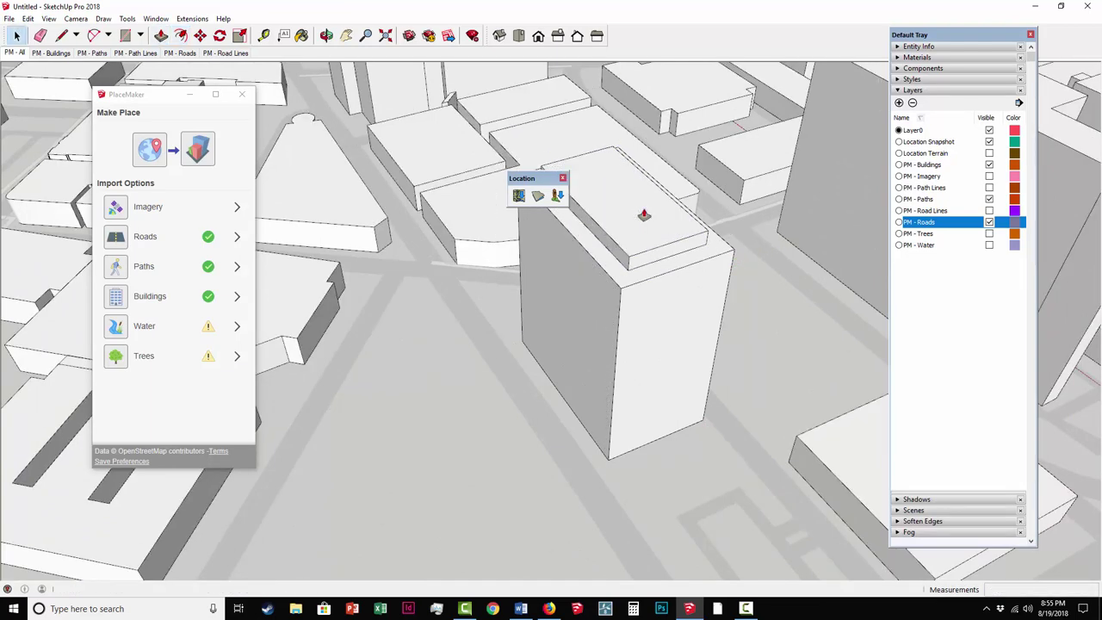
Step: Hide the Location Snapshot layer so the aerial image is off beneath the city model
{"action": "scroll", "coordinate": [649, 282], "scroll_direction": "down", "scroll_amount": 4}
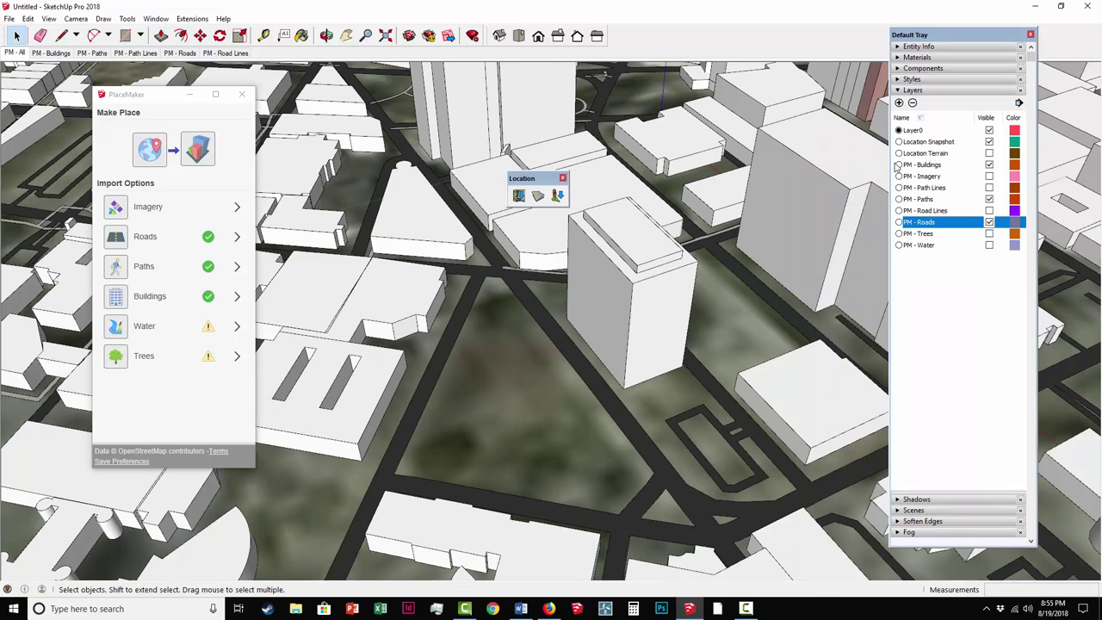
{"action": "left_click", "coordinate": [988, 142]}
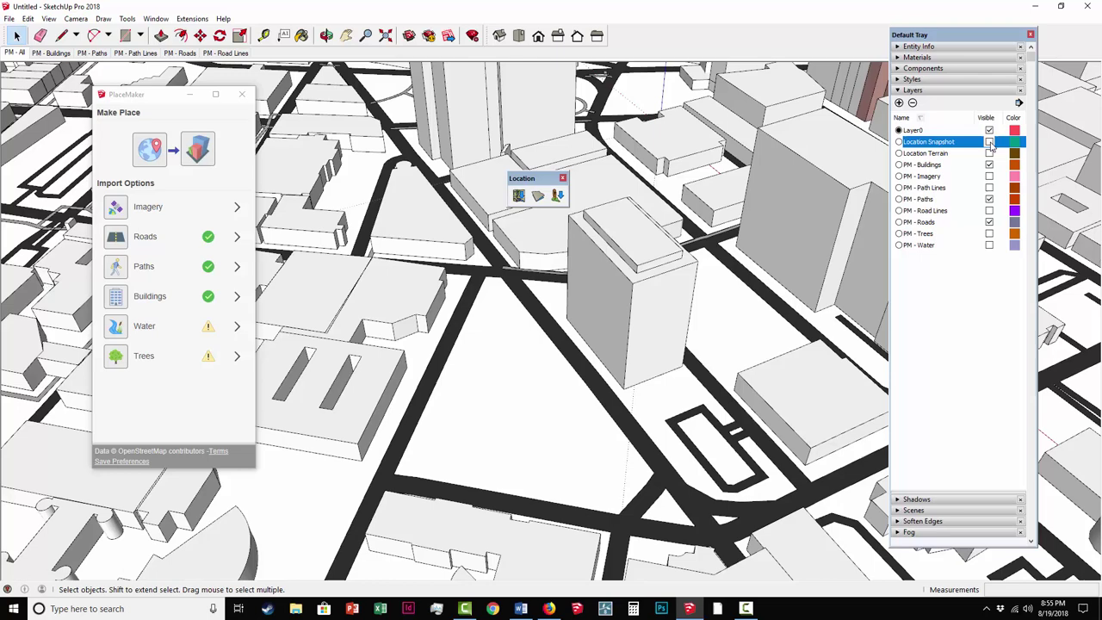
{"action": "middle_click_drag", "start_coordinate": [613, 463], "coordinate": [632, 412]}
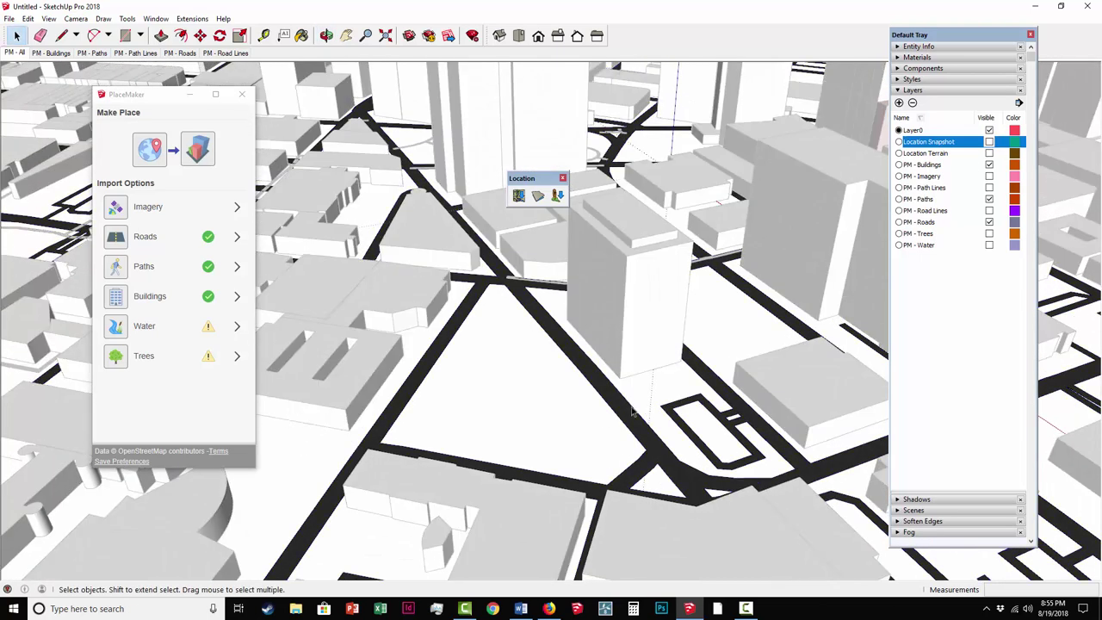
Step: Filter the shortcut preferences for "hide" and look up the shortcut assigned to Hide Rest Of Model
{"action": "left_click", "coordinate": [632, 414]}
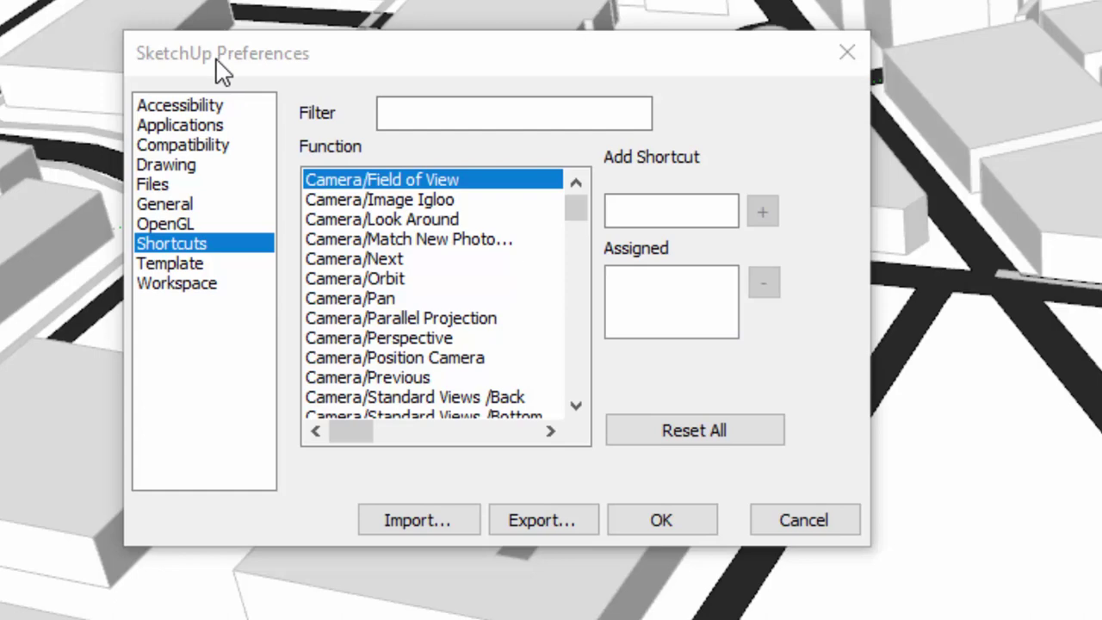
{"action": "left_click", "coordinate": [439, 112]}
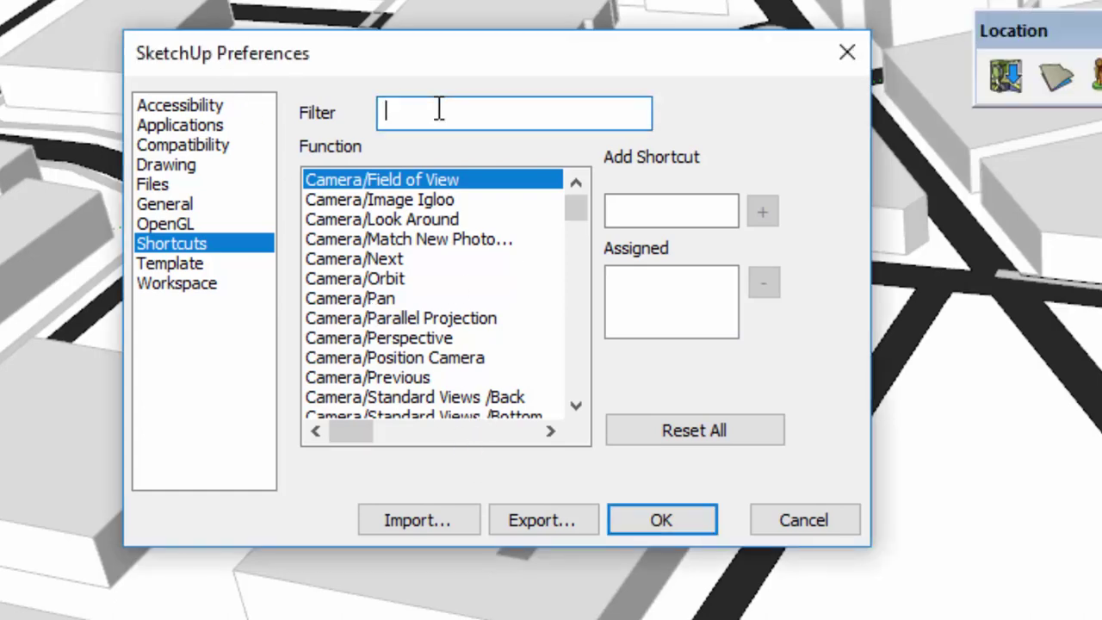
{"action": "type", "text": "hide"}
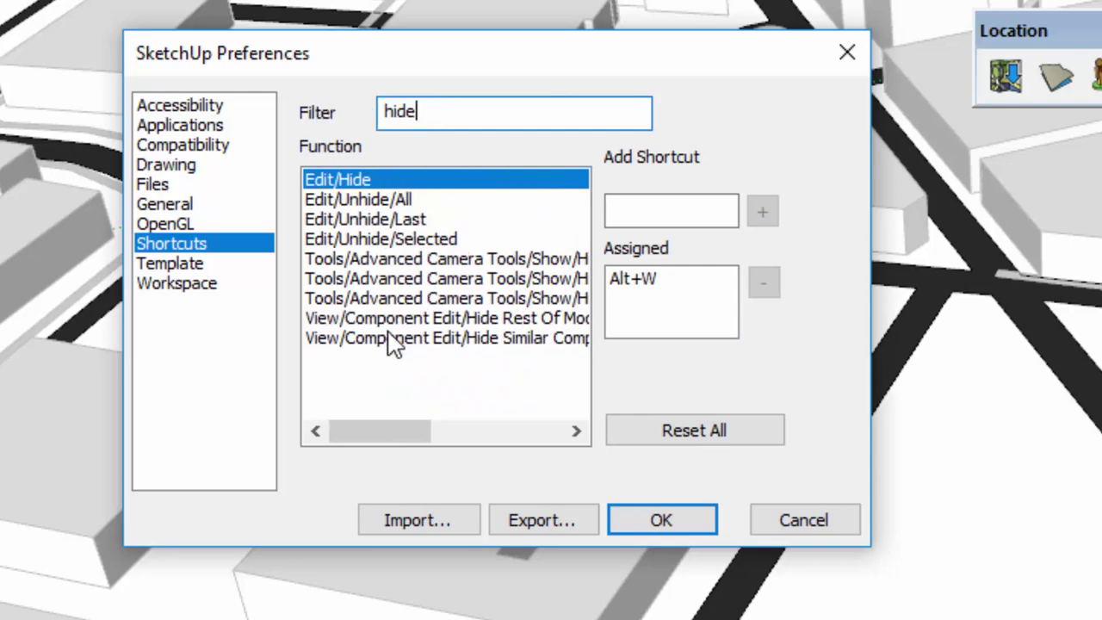
{"action": "left_click", "coordinate": [367, 321]}
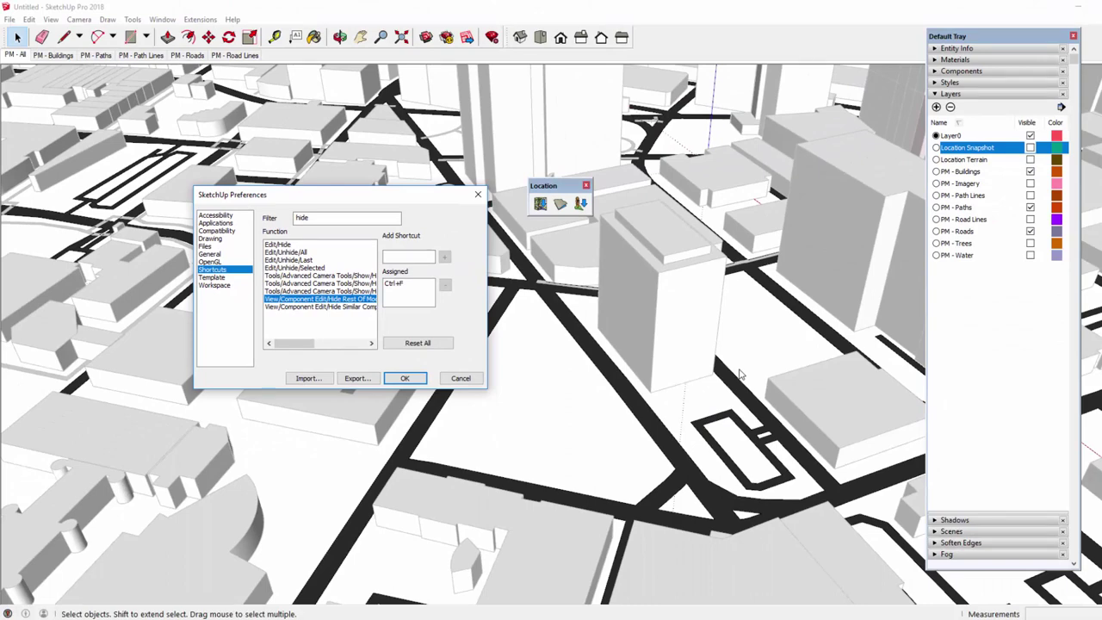
{"action": "left_click", "coordinate": [406, 380]}
Step: Open the road network group for editing from the diagonal road beside the tall building
{"action": "middle_click_drag", "start_coordinate": [696, 413], "coordinate": [669, 457]}
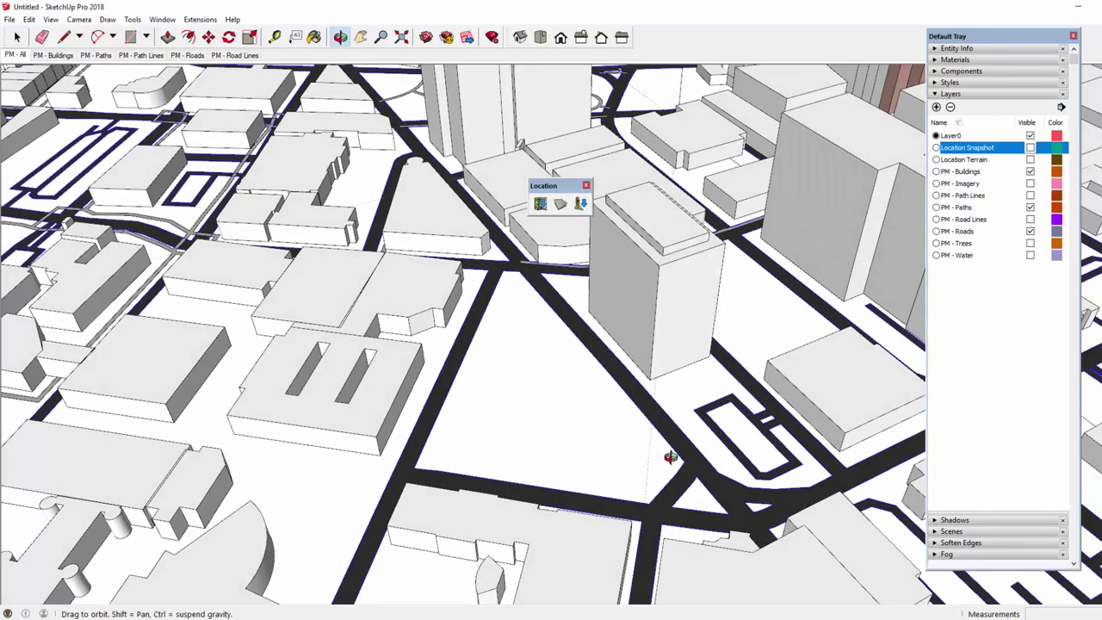
{"action": "scroll", "coordinate": [645, 401], "scroll_direction": "up", "scroll_amount": 3}
{"action": "double_click", "coordinate": [642, 402]}
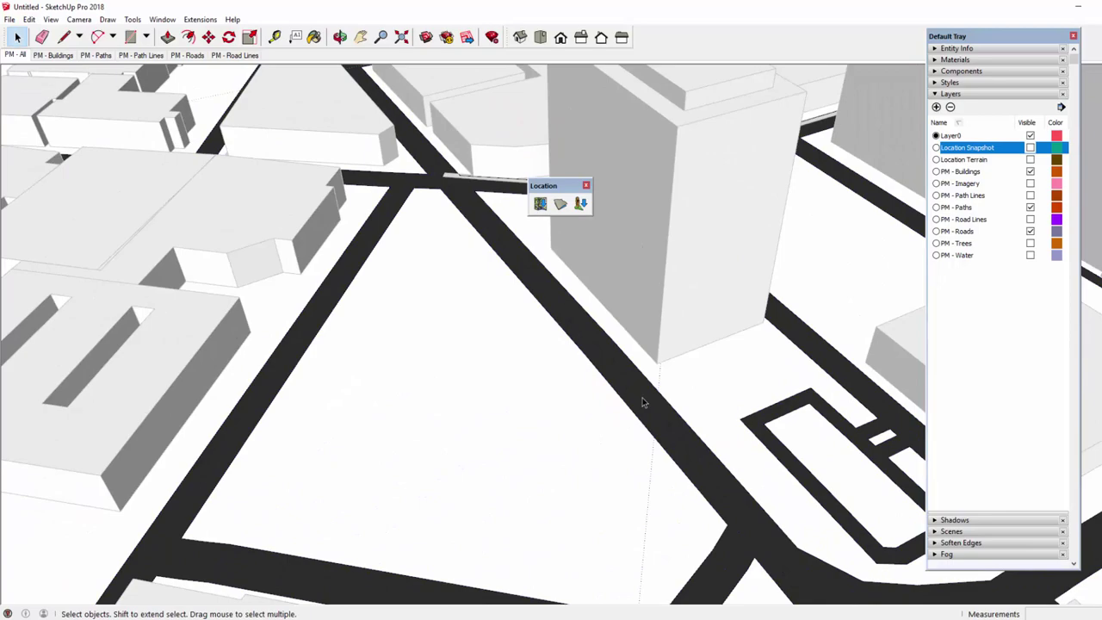
Step: Hide the rest of the model around the open road group to isolate the roads
{"action": "scroll", "coordinate": [641, 402], "scroll_direction": "down", "scroll_amount": 3}
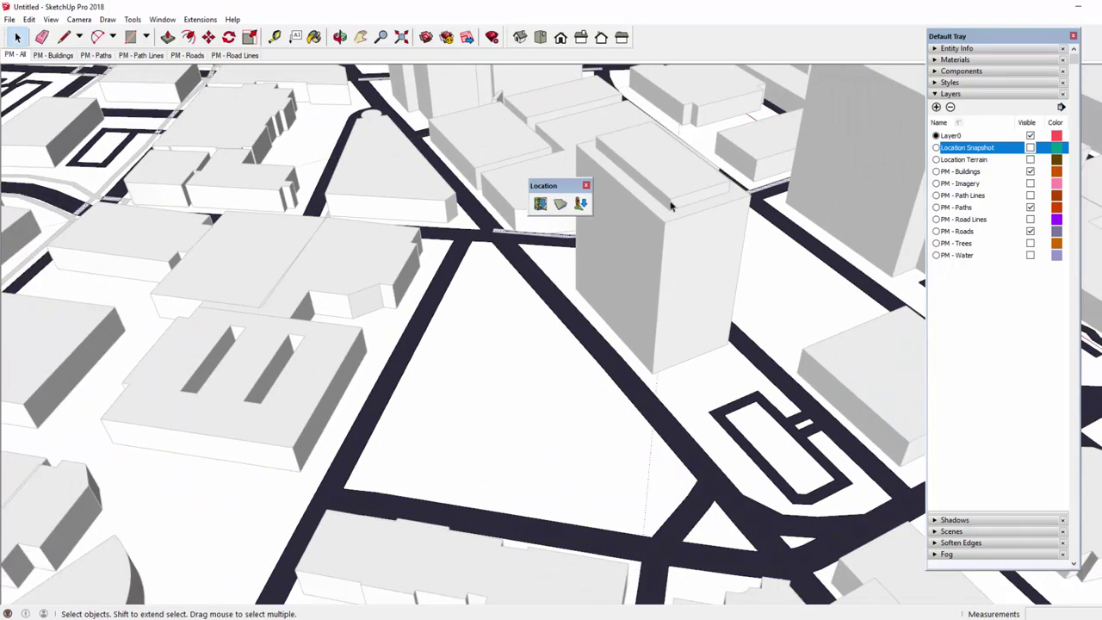
{"action": "middle_click_drag", "start_coordinate": [661, 420], "coordinate": [664, 359]}
{"action": "scroll", "coordinate": [660, 338], "scroll_direction": "down", "scroll_amount": 5}
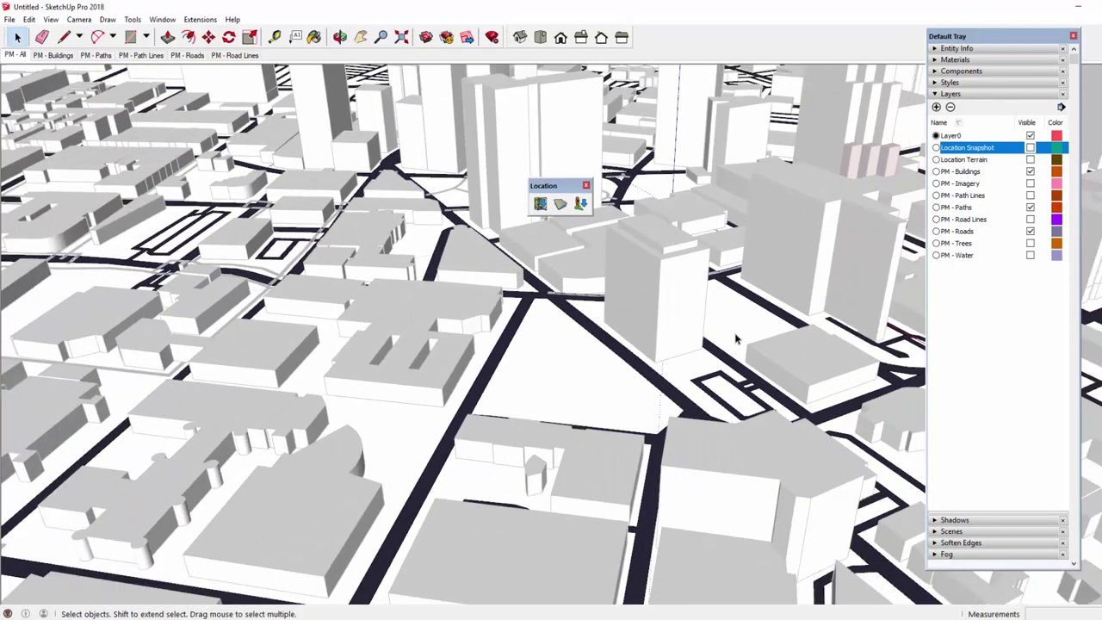
{"action": "middle_click_drag", "start_coordinate": [733, 322], "coordinate": [725, 330]}
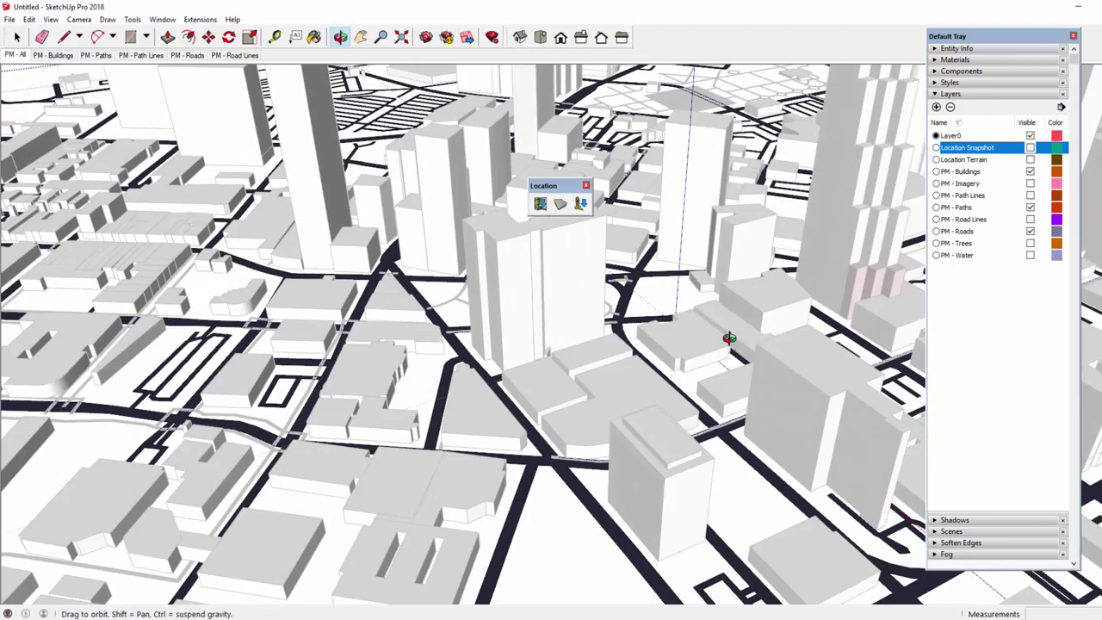
{"action": "scroll", "coordinate": [688, 495], "scroll_direction": "up", "scroll_amount": 2}
{"action": "middle_click_drag", "start_coordinate": [689, 495], "coordinate": [661, 398]}
{"action": "key", "text": "ctrl+z"}
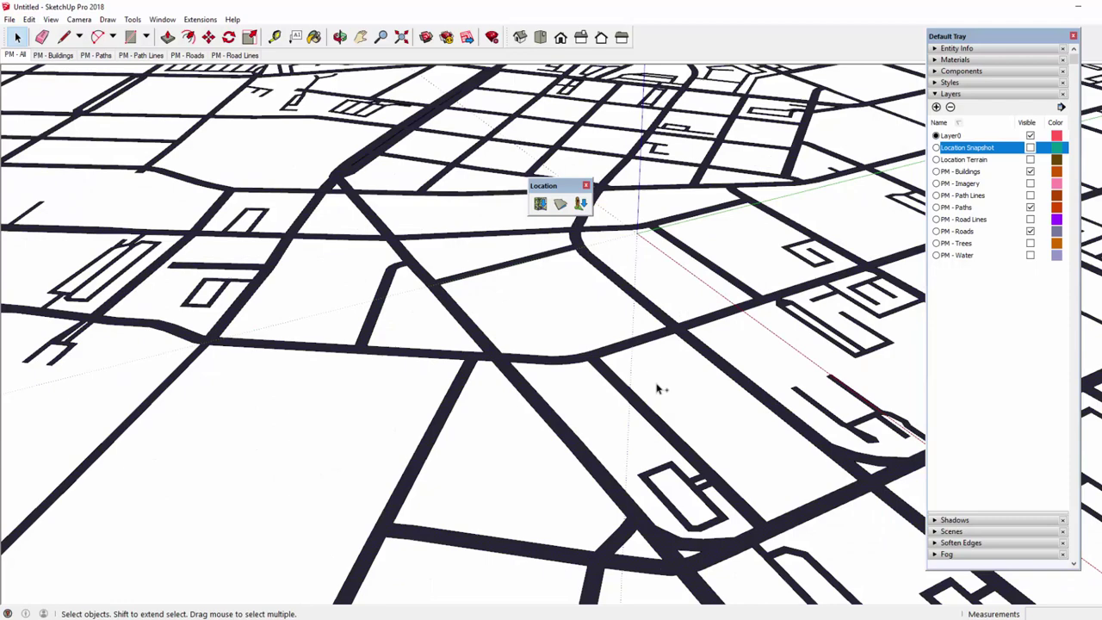
{"action": "scroll", "coordinate": [558, 487], "scroll_direction": "up", "scroll_amount": 5}
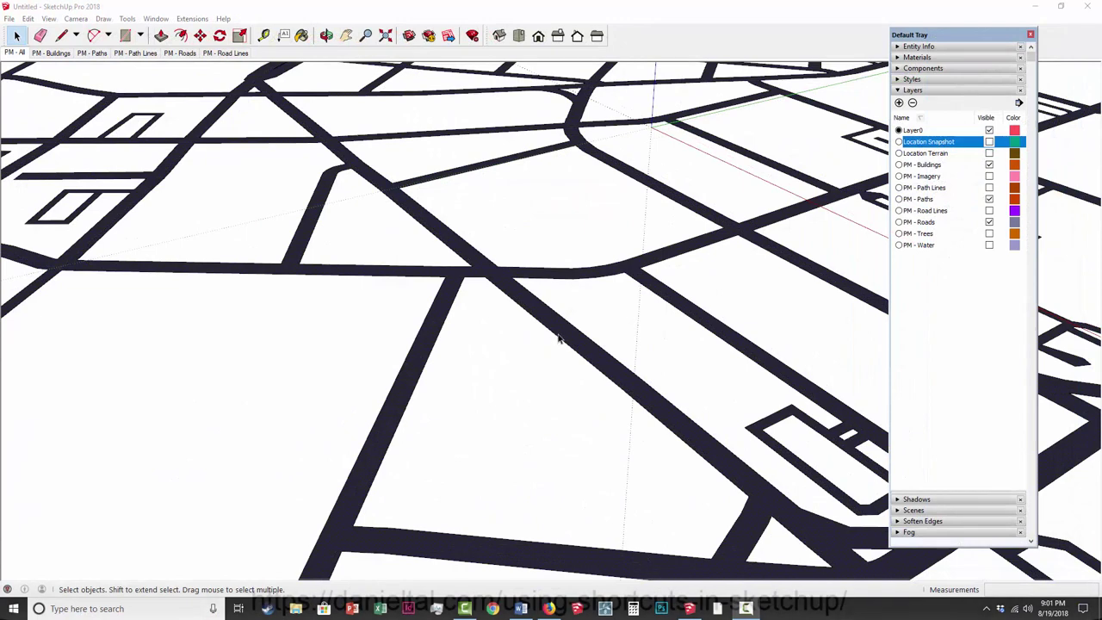
Step: Show the rest of the model again around the open road group
{"action": "middle_click_drag", "start_coordinate": [561, 337], "coordinate": [555, 353]}
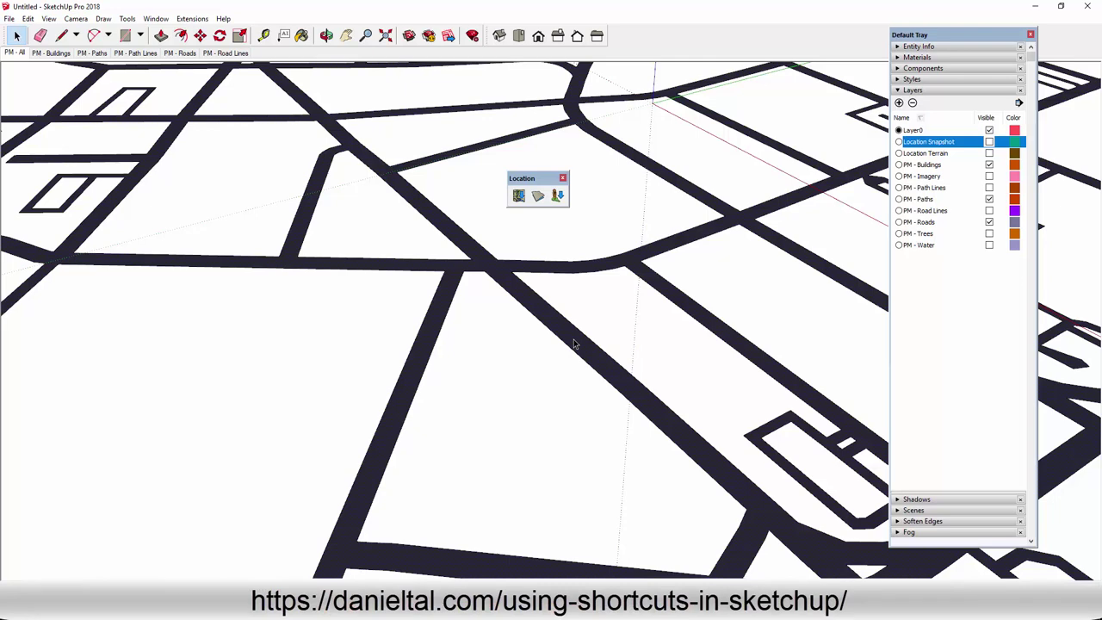
{"action": "scroll", "coordinate": [573, 344], "scroll_direction": "up", "scroll_amount": 2}
{"action": "scroll", "coordinate": [469, 257], "scroll_direction": "down", "scroll_amount": 2}
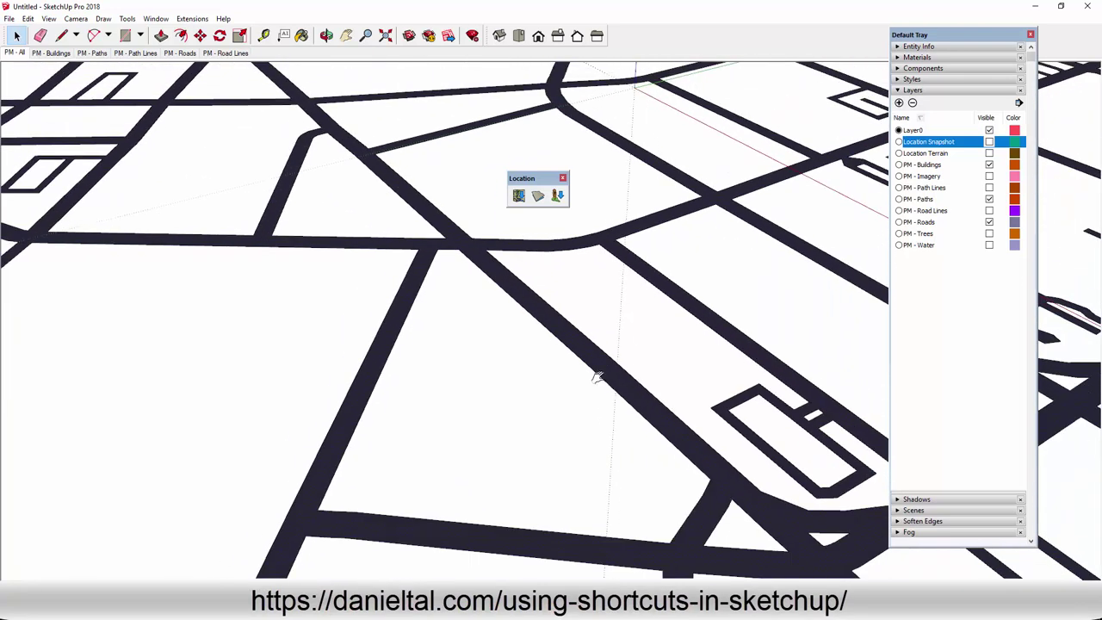
{"action": "middle_click_drag", "start_coordinate": [597, 376], "coordinate": [502, 217], "text": "shift"}
{"action": "middle_click_drag", "start_coordinate": [530, 370], "coordinate": [537, 379]}
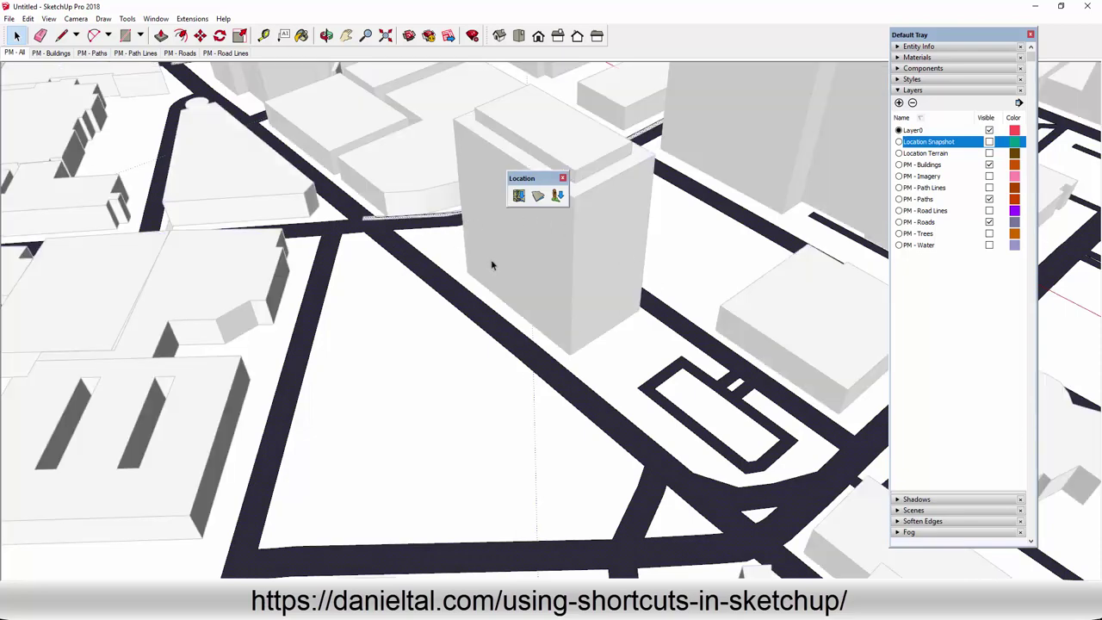
Step: Draw a line across the diagonal road where it meets the intersection beside the tall building
{"action": "scroll", "coordinate": [491, 264], "scroll_direction": "down", "scroll_amount": 3}
{"action": "scroll", "coordinate": [505, 285], "scroll_direction": "up", "scroll_amount": 10}
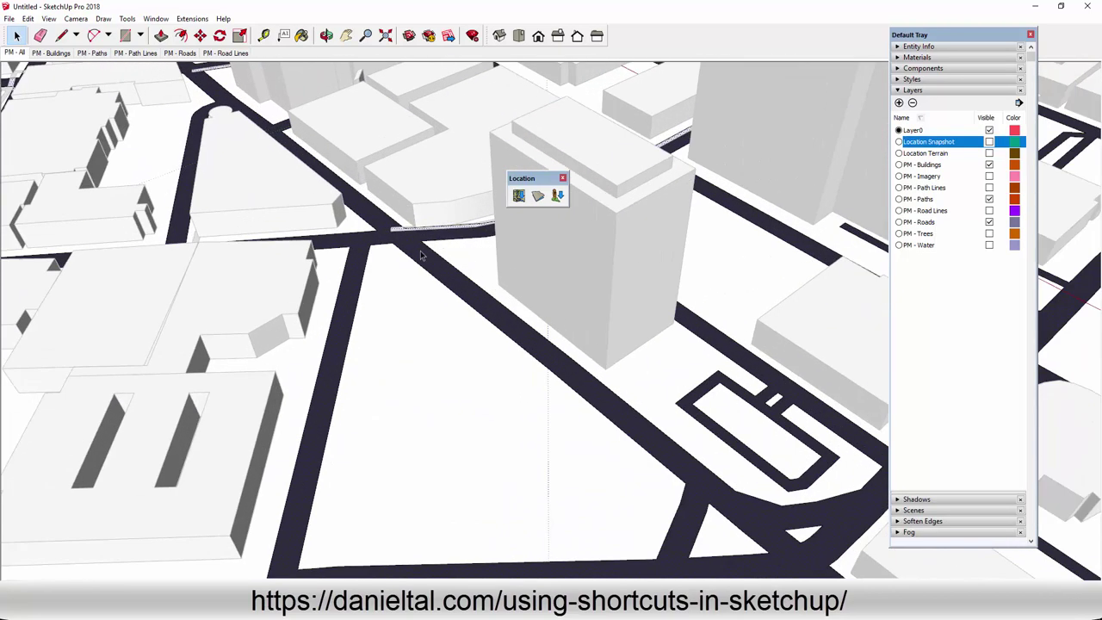
{"action": "key", "text": "l"}
{"action": "scroll", "coordinate": [417, 258], "scroll_direction": "up", "scroll_amount": 2}
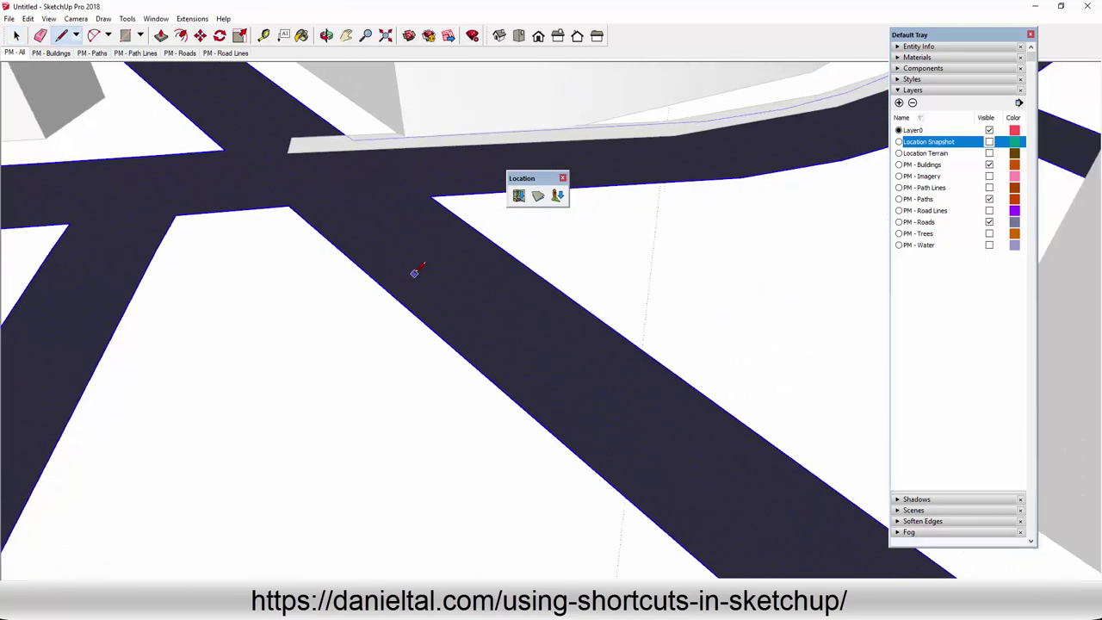
{"action": "middle_click_drag", "start_coordinate": [418, 258], "coordinate": [491, 358]}
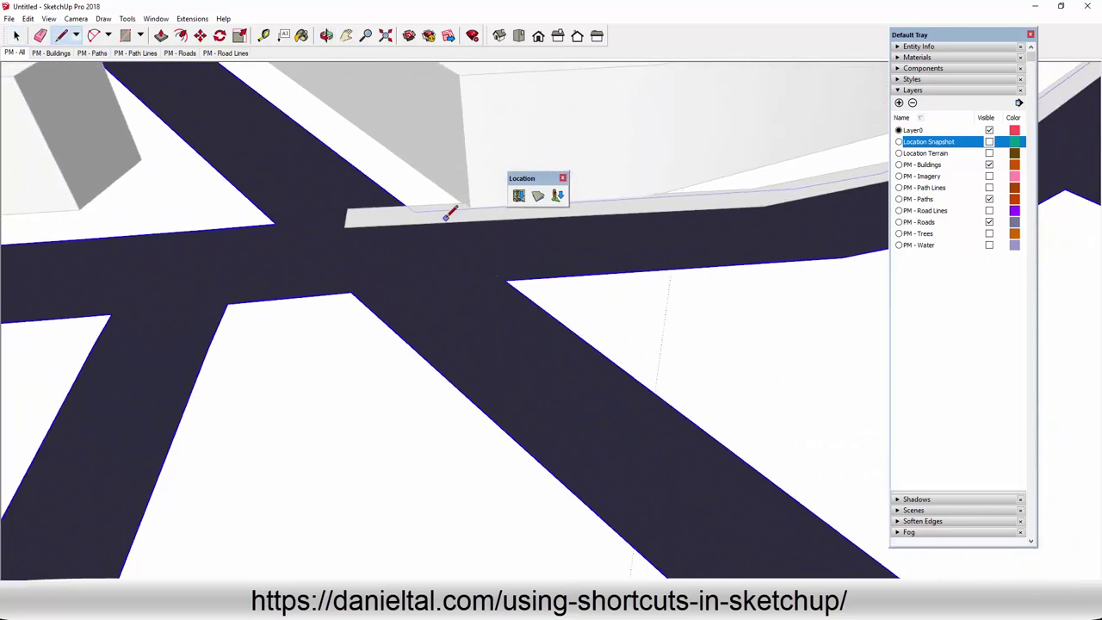
{"action": "left_click", "coordinate": [504, 280]}
{"action": "key", "text": "space"}
Step: Draw a second line across the far end of the diagonal road, just before the side road branches off
{"action": "scroll", "coordinate": [416, 278], "scroll_direction": "down", "scroll_amount": 4}
{"action": "scroll", "coordinate": [416, 278], "scroll_direction": "down", "scroll_amount": 2}
{"action": "middle_click_drag", "start_coordinate": [514, 360], "coordinate": [353, 146], "text": "shift"}
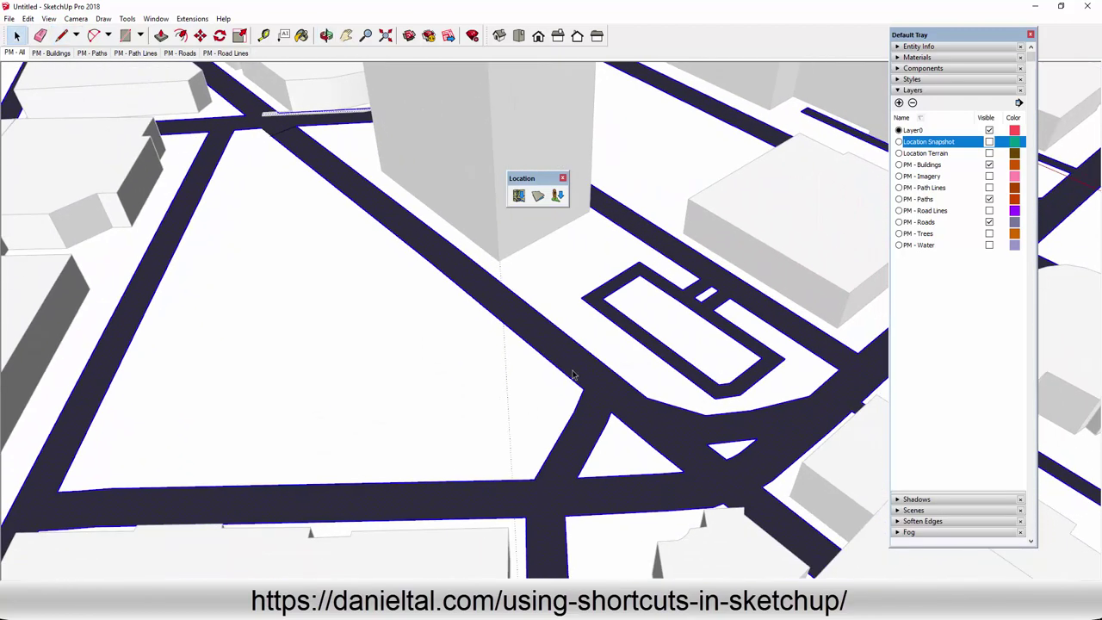
{"action": "scroll", "coordinate": [570, 374], "scroll_direction": "up", "scroll_amount": 5}
{"action": "key", "text": "l"}
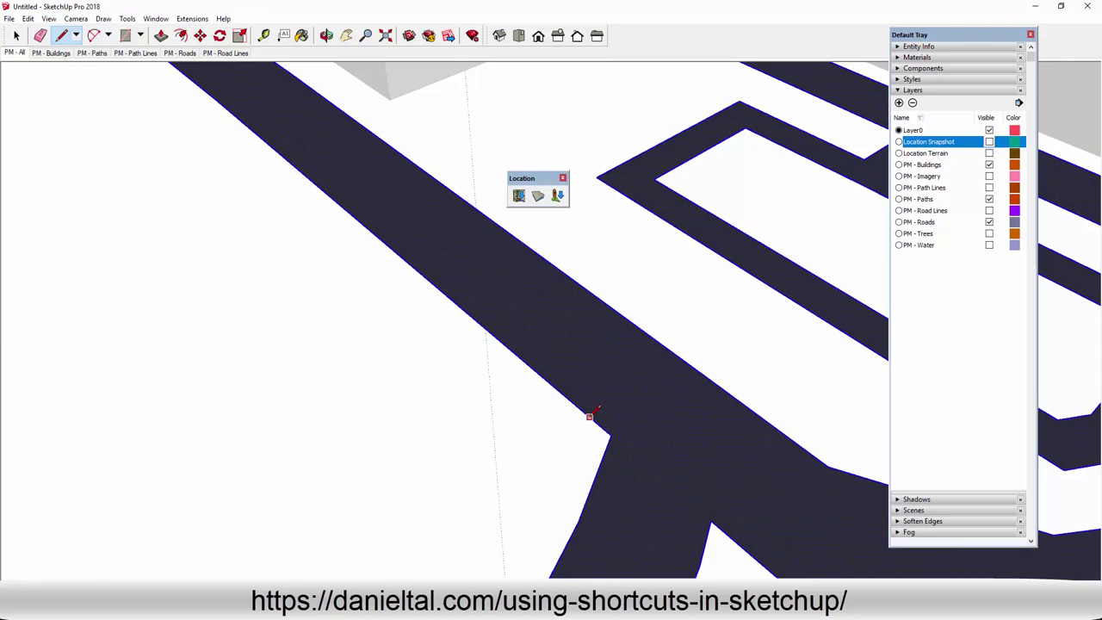
{"action": "left_click", "coordinate": [589, 416]}
{"action": "left_click", "coordinate": [682, 352]}
{"action": "key", "text": "space"}
Step: Select the road face enclosed between the two cross lines
{"action": "scroll", "coordinate": [576, 335], "scroll_direction": "down", "scroll_amount": 6}
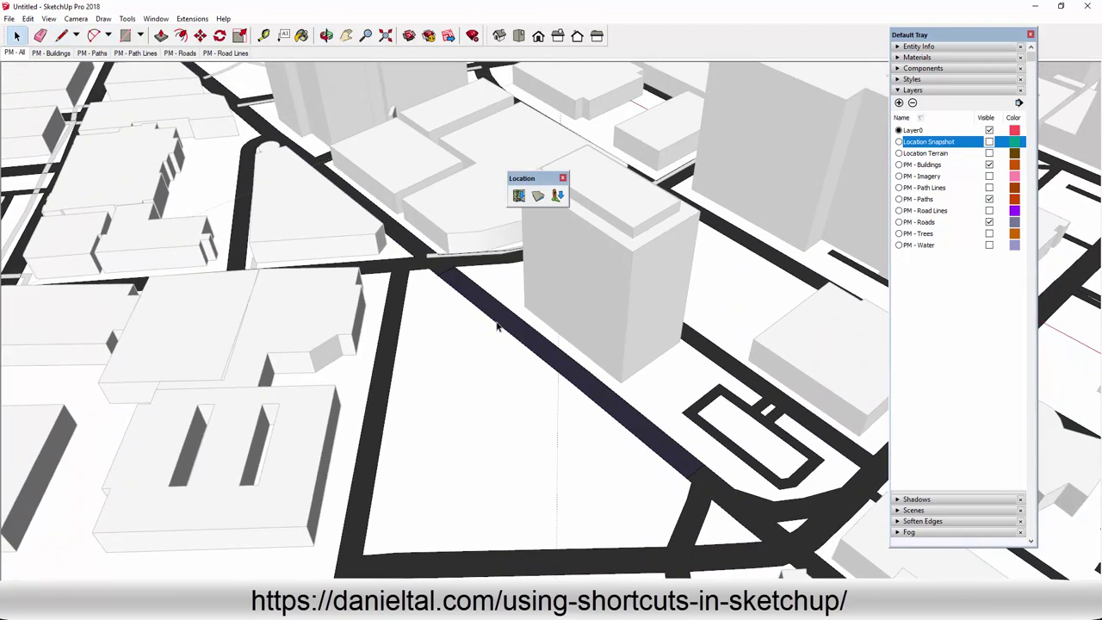
{"action": "scroll", "coordinate": [497, 326], "scroll_direction": "up", "scroll_amount": 3}
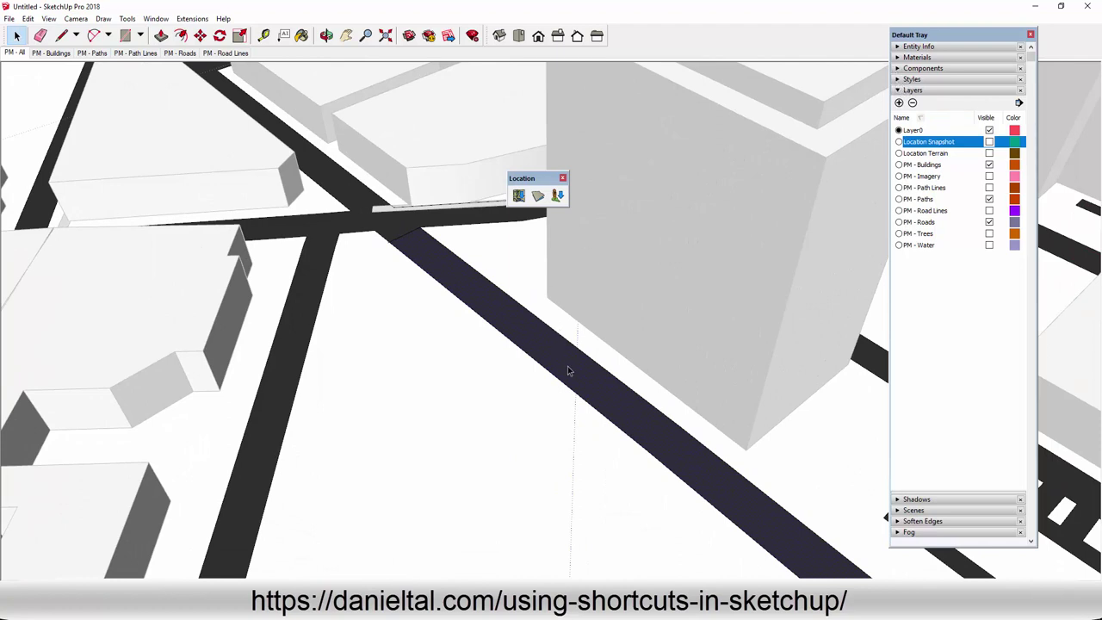
{"action": "scroll", "coordinate": [568, 370], "scroll_direction": "up", "scroll_amount": 2}
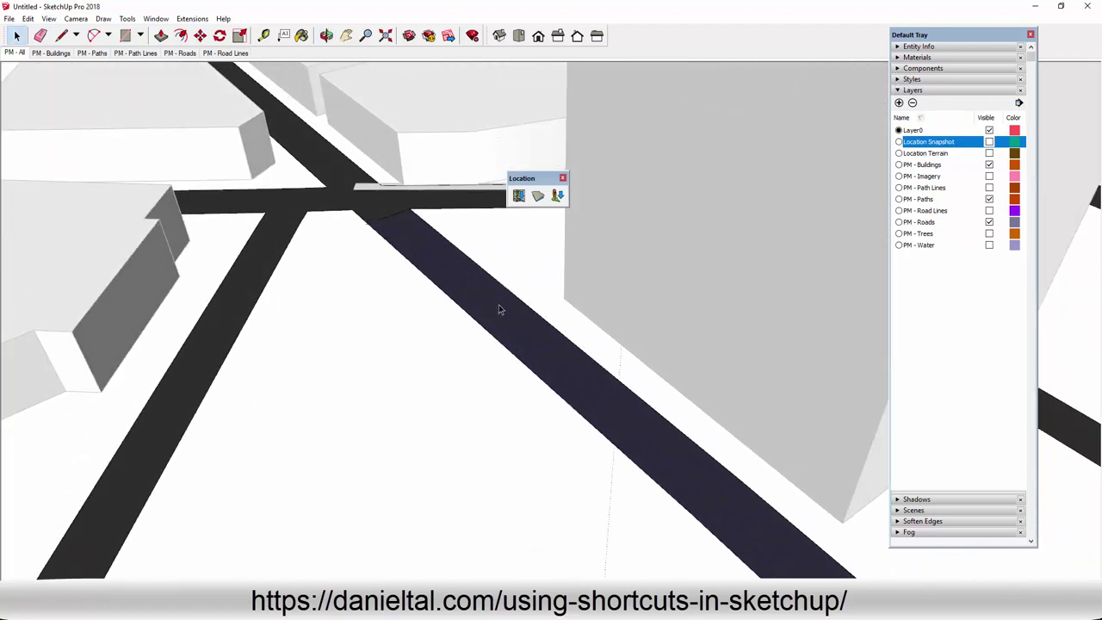
Step: Sample the road material #303030 and lighten it to an HLS lightness of 65
{"action": "key", "text": "b"}
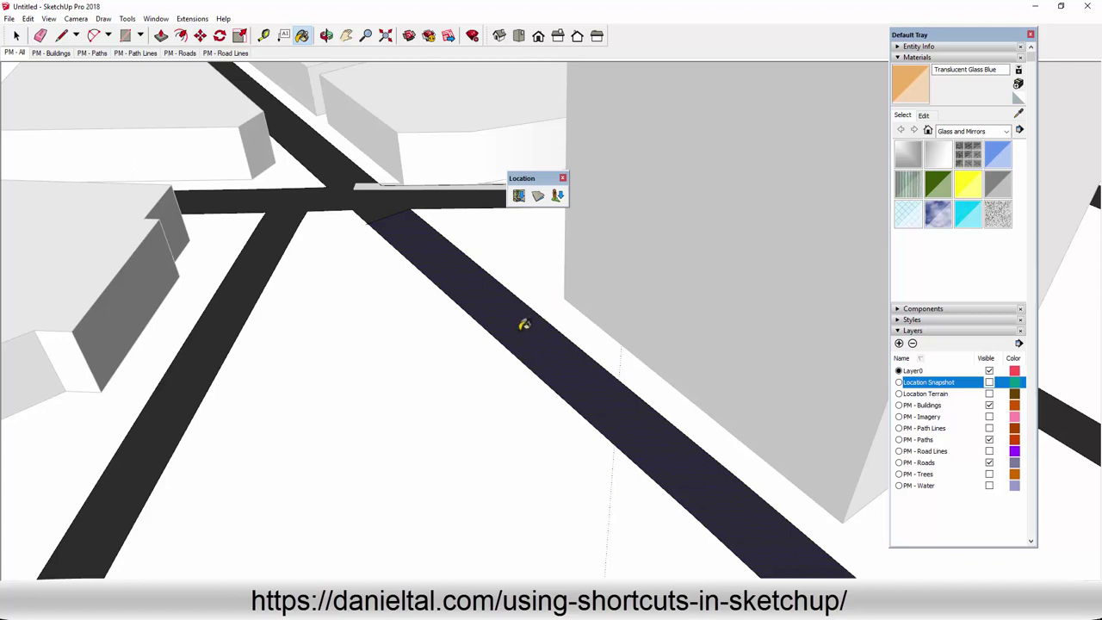
{"action": "left_click", "coordinate": [524, 324], "text": "alt"}
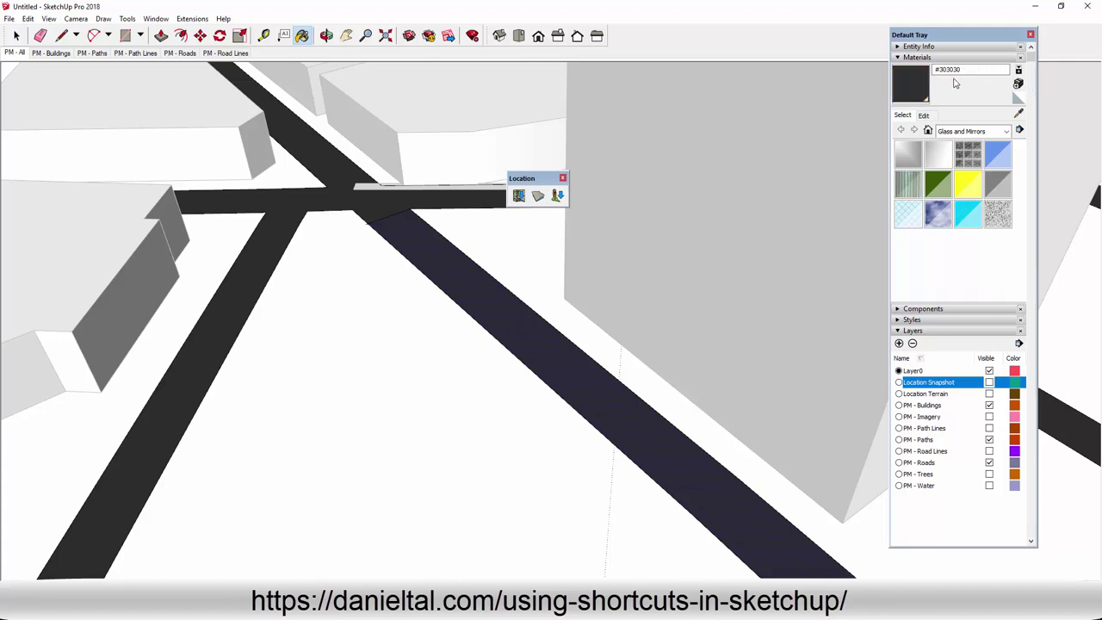
{"action": "left_click", "coordinate": [924, 116]}
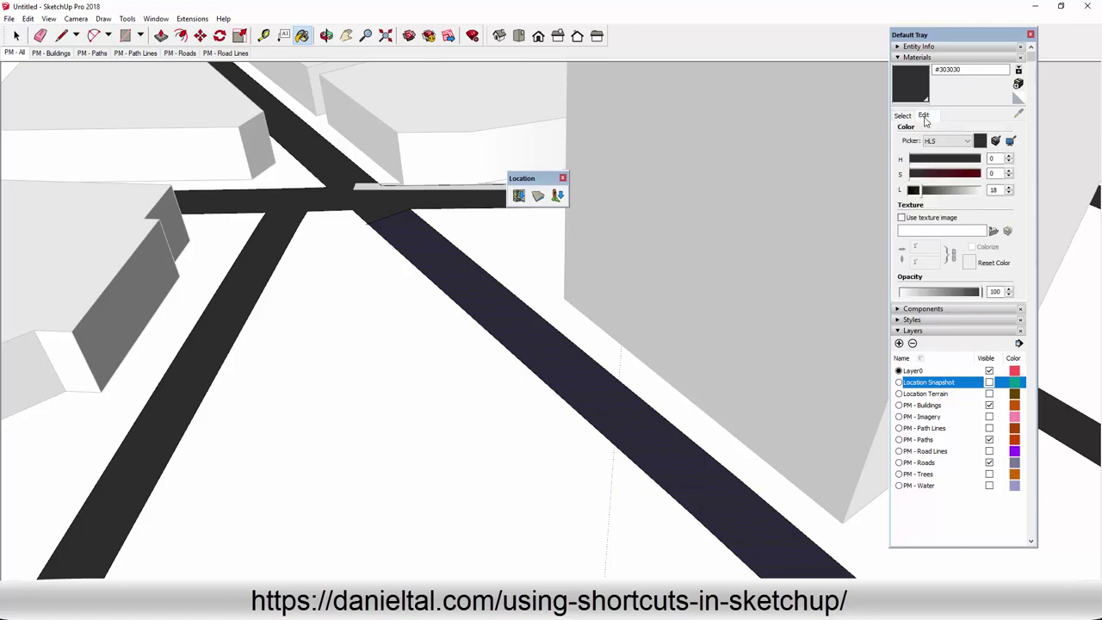
{"action": "left_click", "coordinate": [955, 190]}
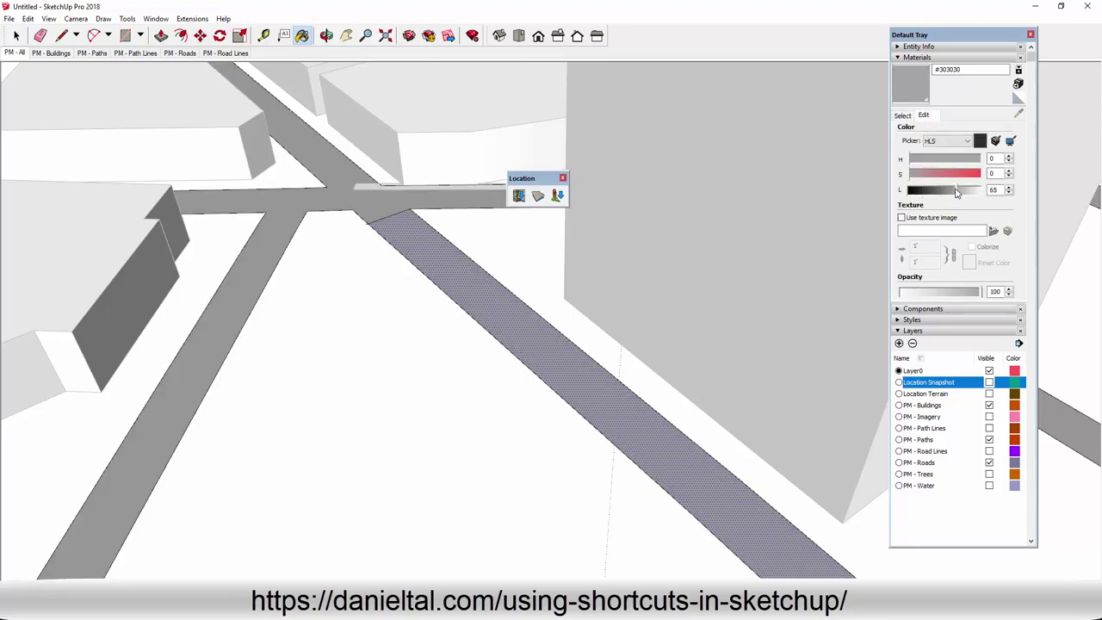
Step: Return to selecting and hide the rest of the model to isolate the lightened roads with the cut road face
{"action": "scroll", "coordinate": [530, 243], "scroll_direction": "down", "scroll_amount": 5}
{"action": "middle_click_drag", "start_coordinate": [530, 243], "coordinate": [559, 283]}
{"action": "scroll", "coordinate": [543, 214], "scroll_direction": "down", "scroll_amount": 2}
{"action": "middle_click_drag", "start_coordinate": [543, 214], "coordinate": [504, 260]}
{"action": "scroll", "coordinate": [504, 259], "scroll_direction": "up", "scroll_amount": 3}
{"action": "scroll", "coordinate": [487, 442], "scroll_direction": "up", "scroll_amount": 10}
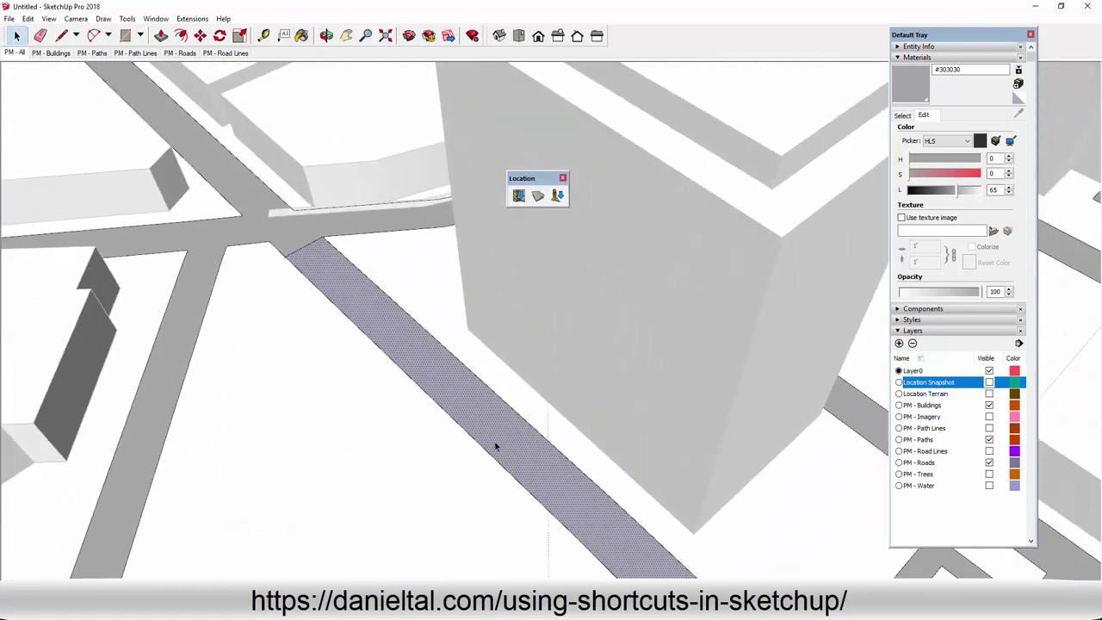
{"action": "middle_click_drag", "start_coordinate": [496, 445], "coordinate": [496, 397]}
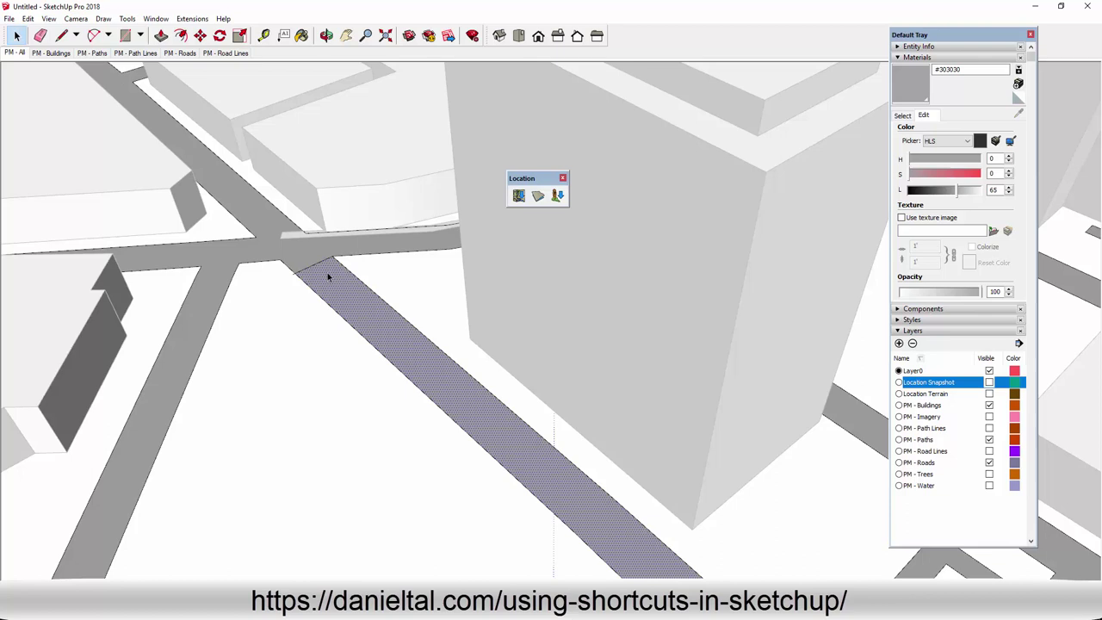
{"action": "key", "text": "i"}
{"action": "middle_click_drag", "start_coordinate": [328, 277], "coordinate": [394, 293]}
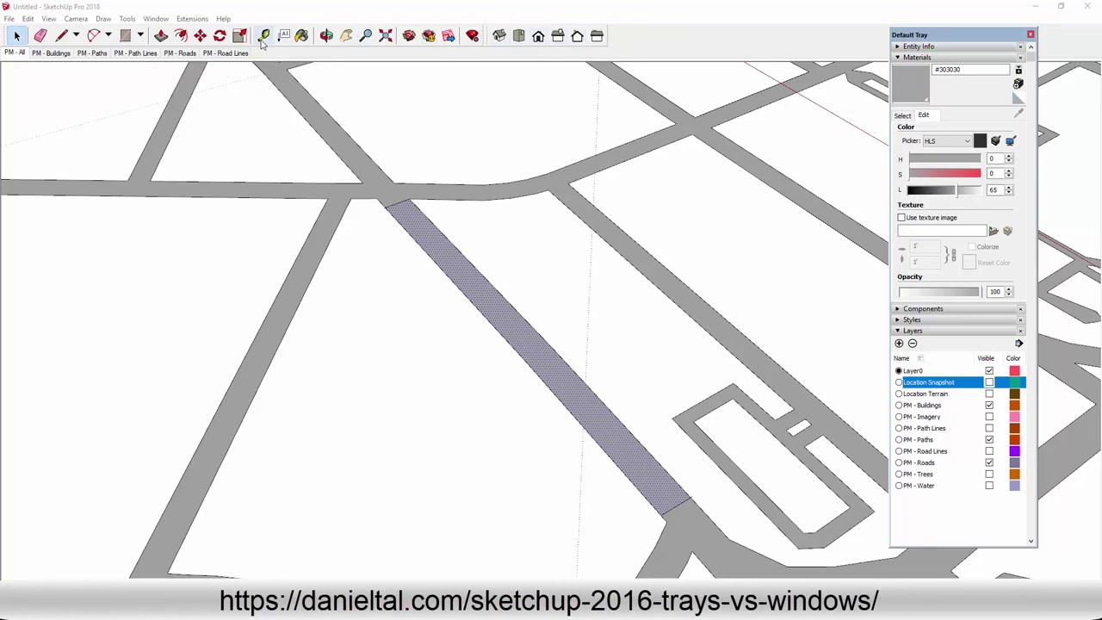
Step: Display the Large Tool Set toolbar
{"action": "right_click", "coordinate": [532, 38]}
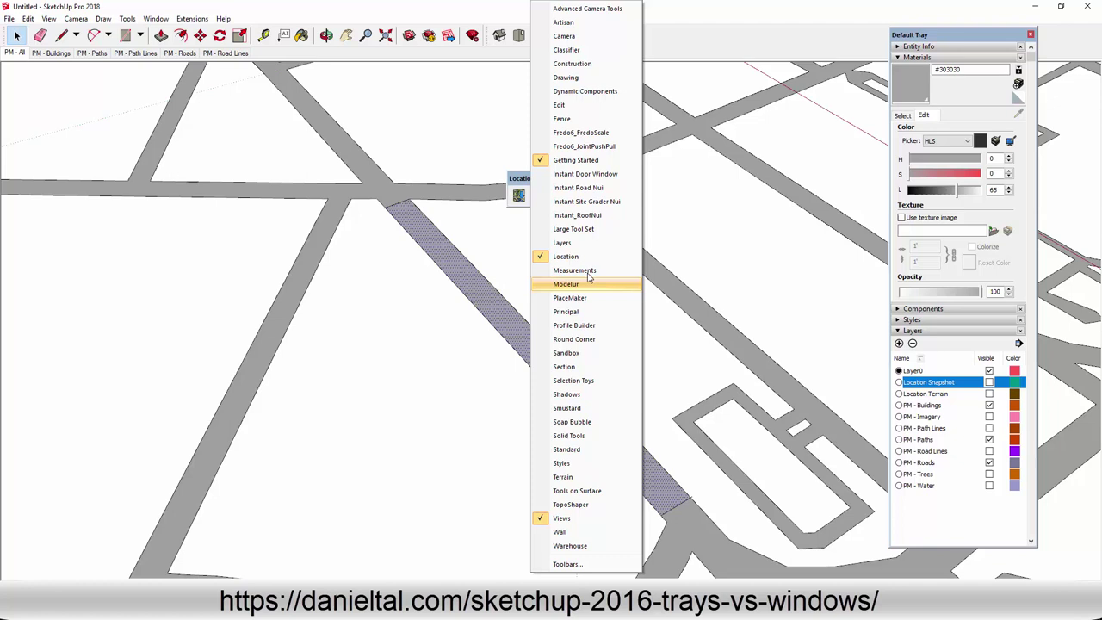
{"action": "left_click", "coordinate": [575, 230]}
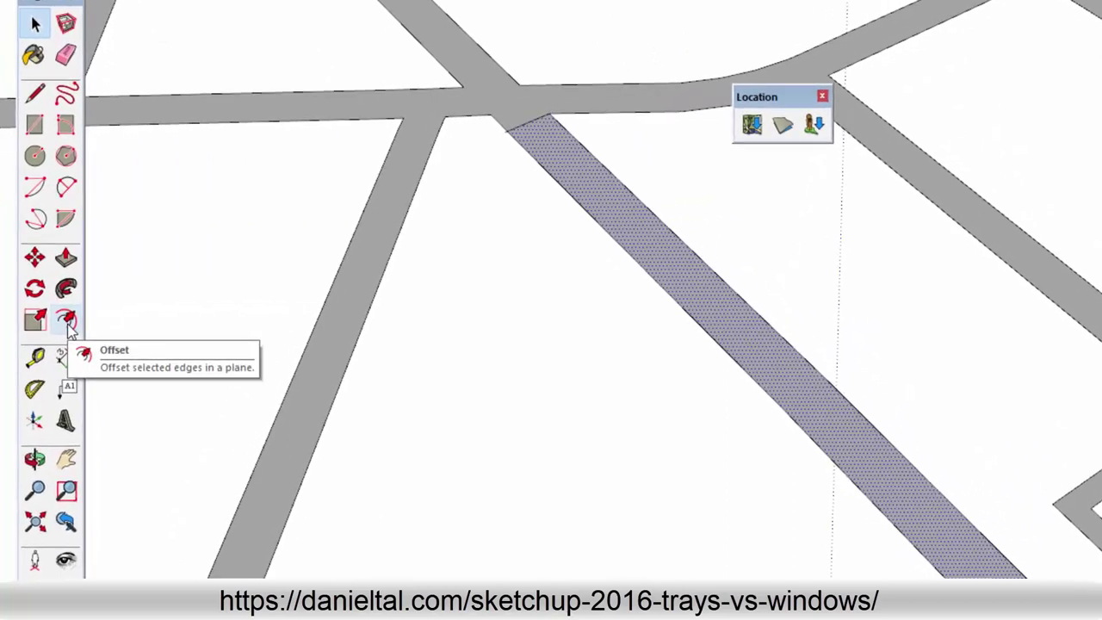
Step: Offset the selected road face inward until only a very thin strip remains along the road's centre
{"action": "scroll", "coordinate": [641, 155], "scroll_direction": "up", "scroll_amount": 3}
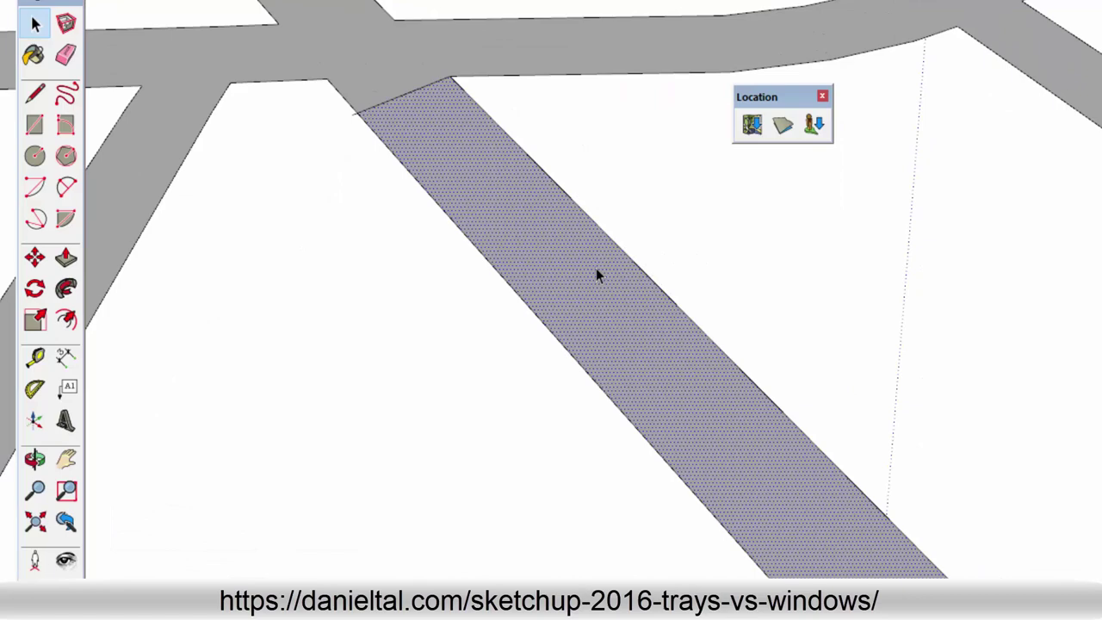
{"action": "key", "text": "f"}
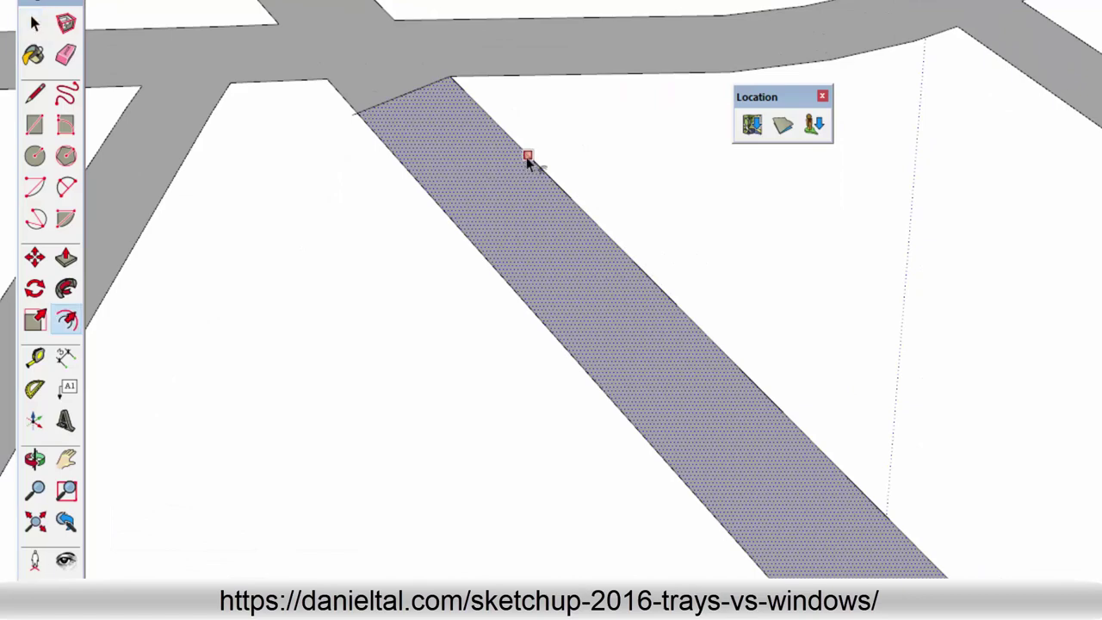
{"action": "left_click", "coordinate": [527, 156]}
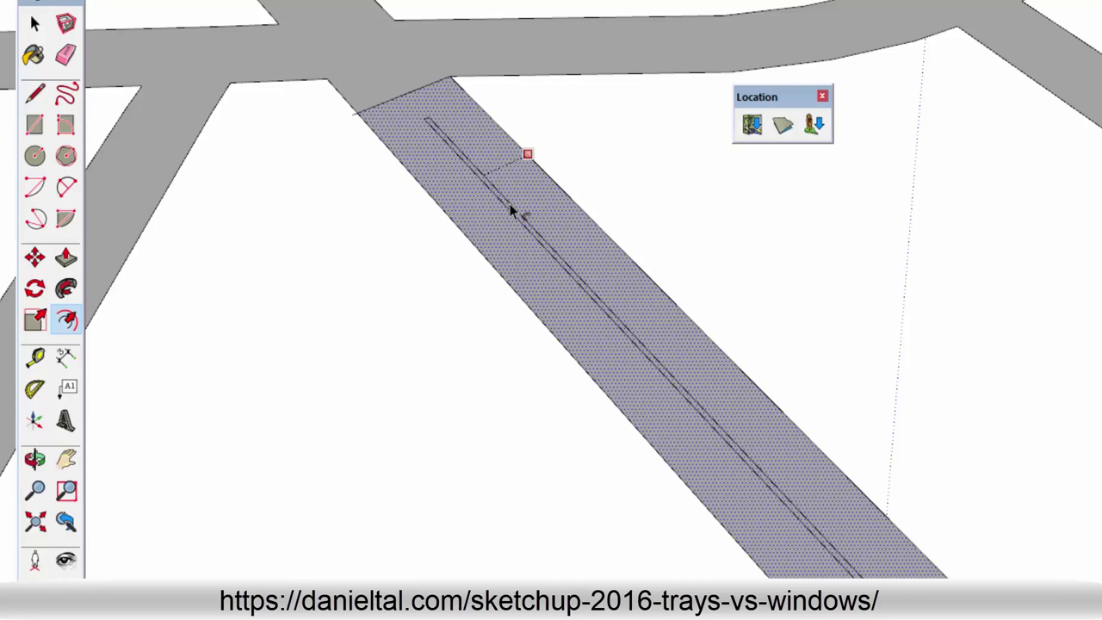
{"action": "scroll", "coordinate": [509, 203], "scroll_direction": "up", "scroll_amount": 6}
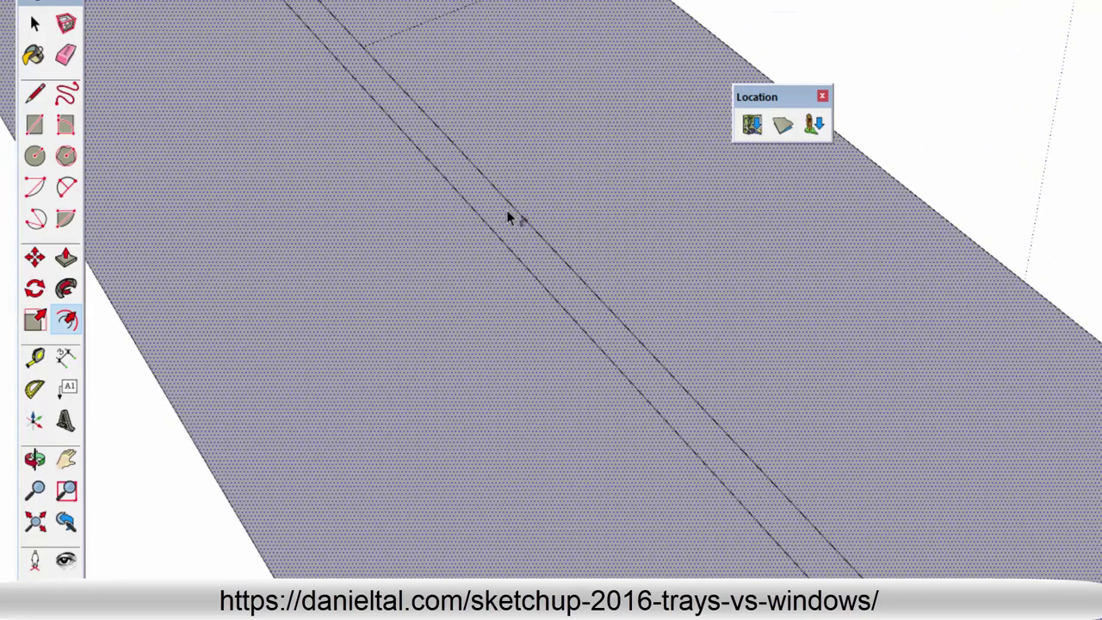
{"action": "scroll", "coordinate": [504, 218], "scroll_direction": "up", "scroll_amount": 1}
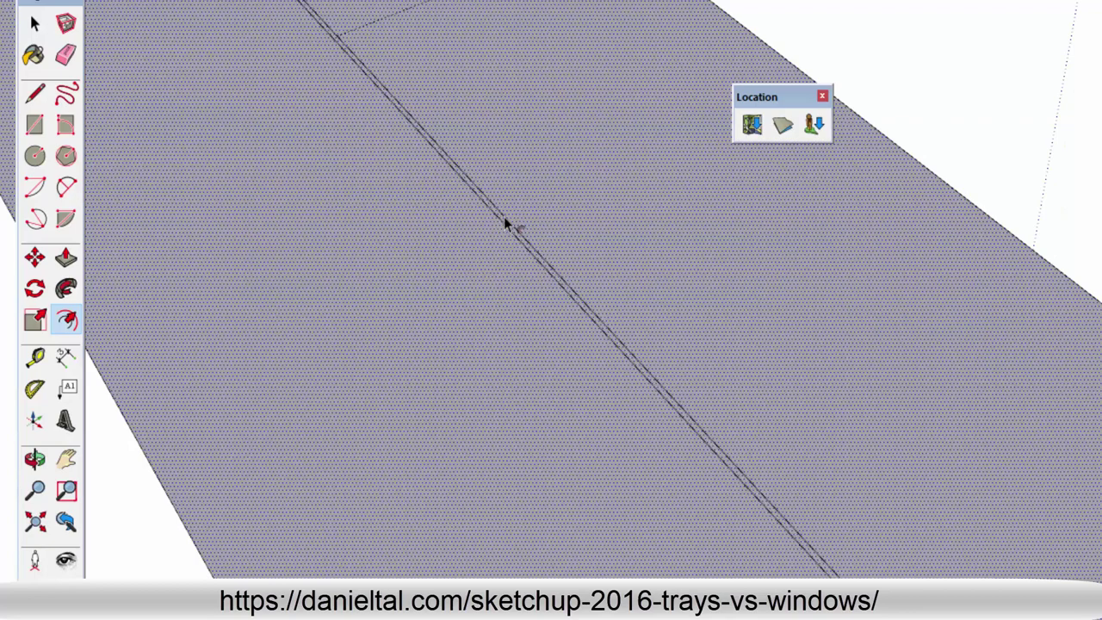
{"action": "left_click", "coordinate": [505, 218]}
{"action": "key", "text": "space"}
Step: Select the thin centre strip and paint it orange with Color C05 from the Colors collection
{"action": "scroll", "coordinate": [629, 175], "scroll_direction": "down", "scroll_amount": 3}
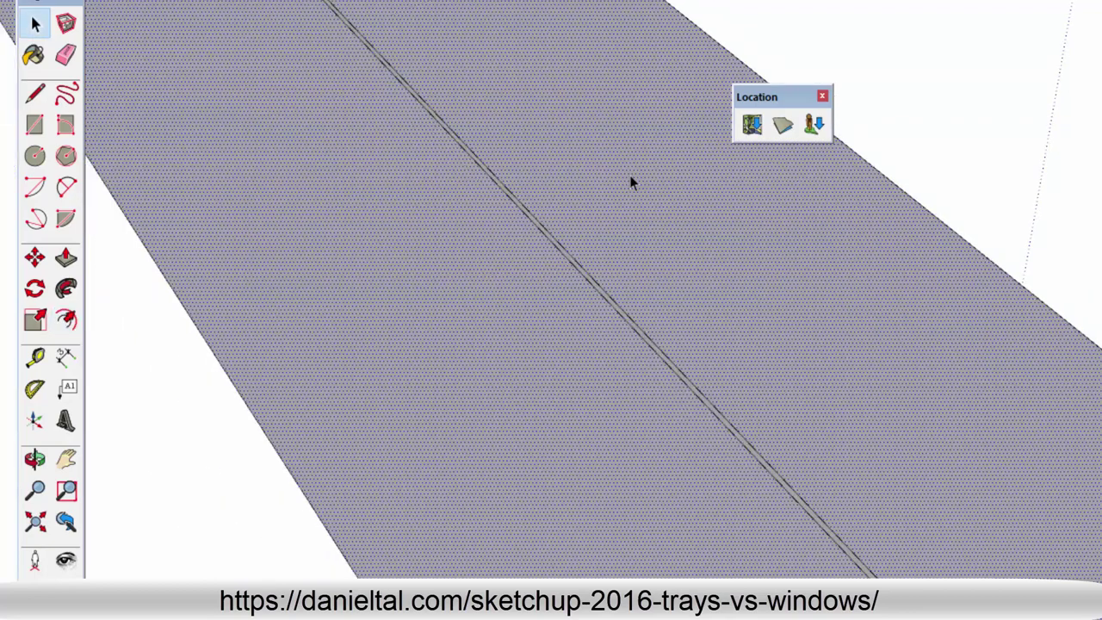
{"action": "scroll", "coordinate": [659, 310], "scroll_direction": "up", "scroll_amount": 4}
{"action": "left_click", "coordinate": [700, 279]}
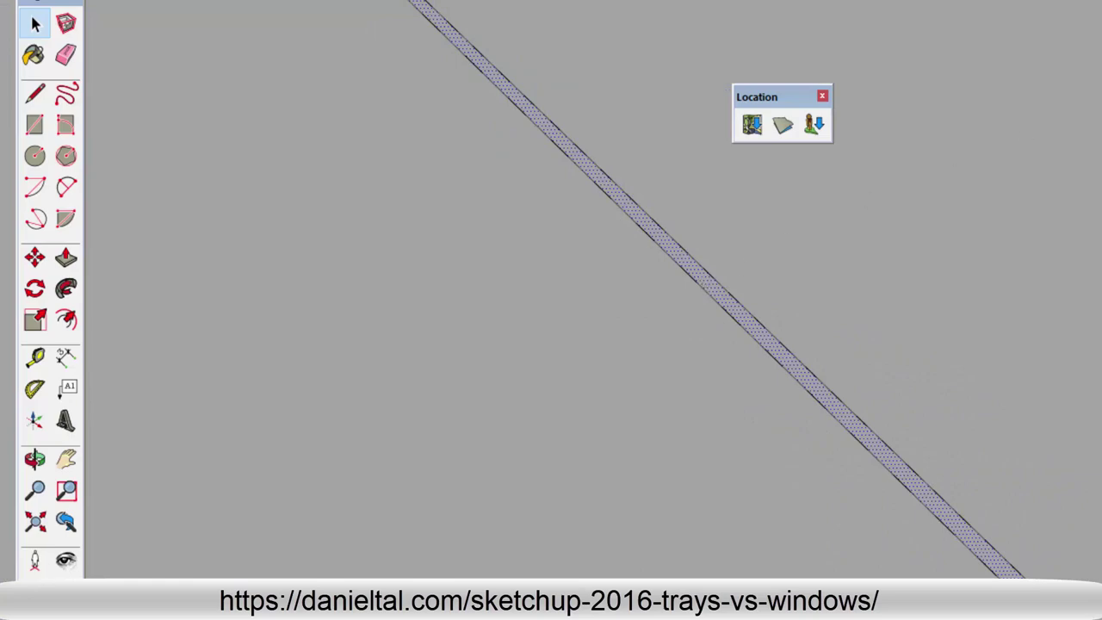
{"action": "left_click", "coordinate": [944, 130]}
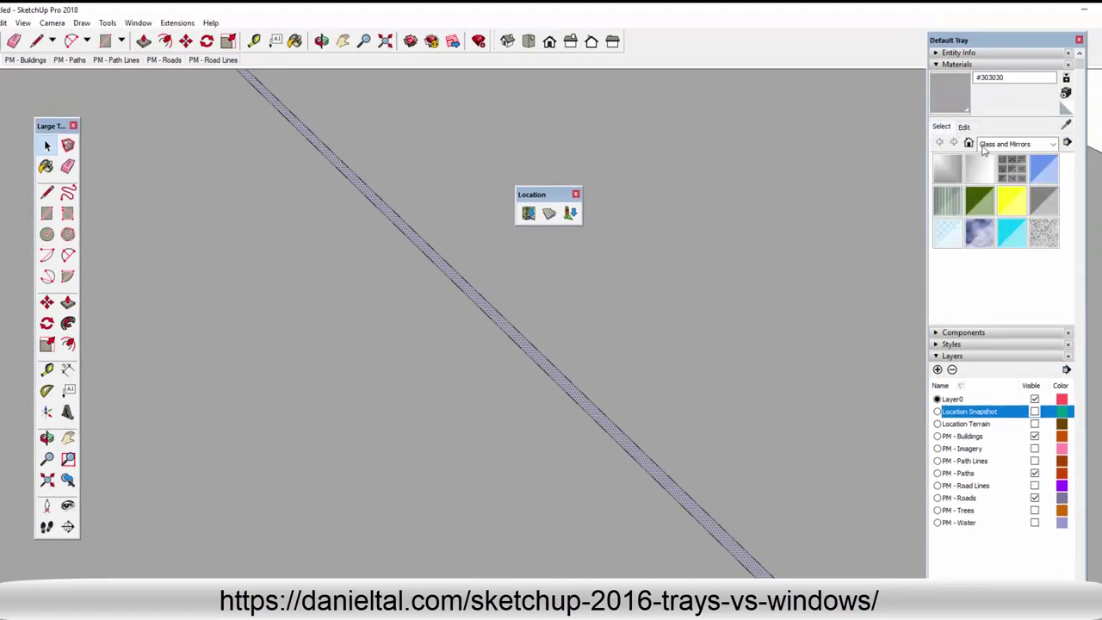
{"action": "left_click", "coordinate": [1023, 143]}
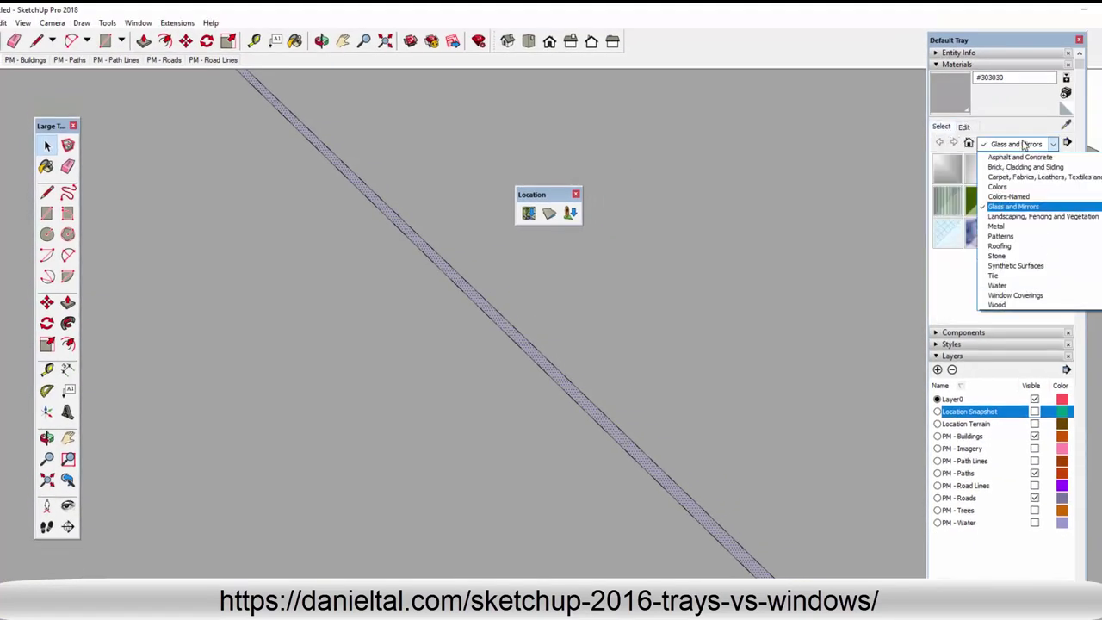
{"action": "left_click", "coordinate": [1028, 188]}
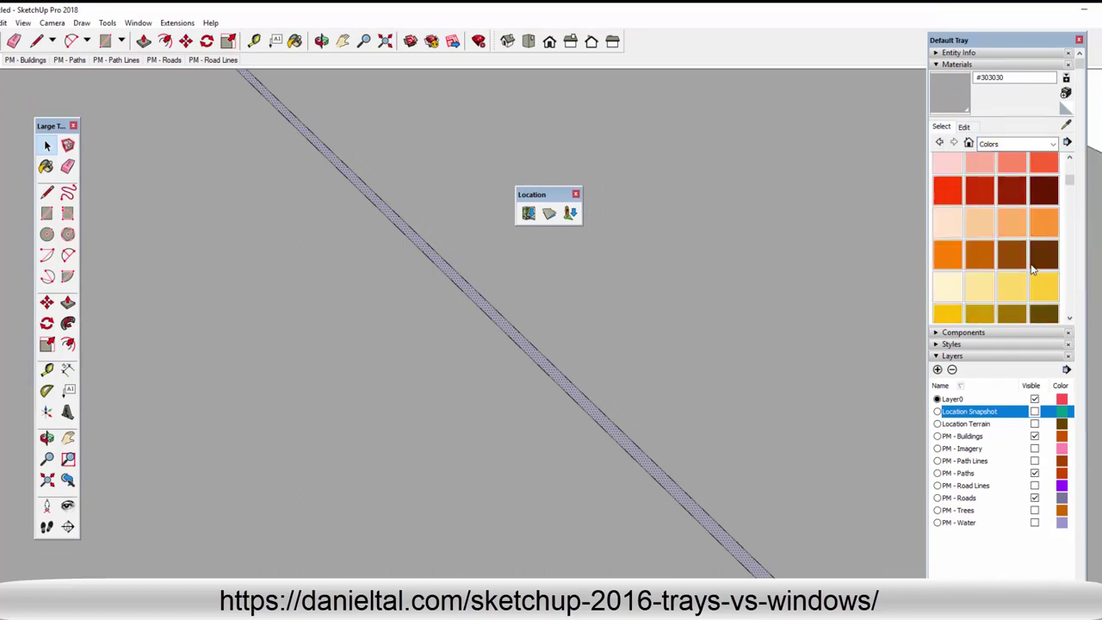
{"action": "left_click", "coordinate": [975, 260]}
{"action": "left_click", "coordinate": [947, 258]}
{"action": "left_click", "coordinate": [536, 324]}
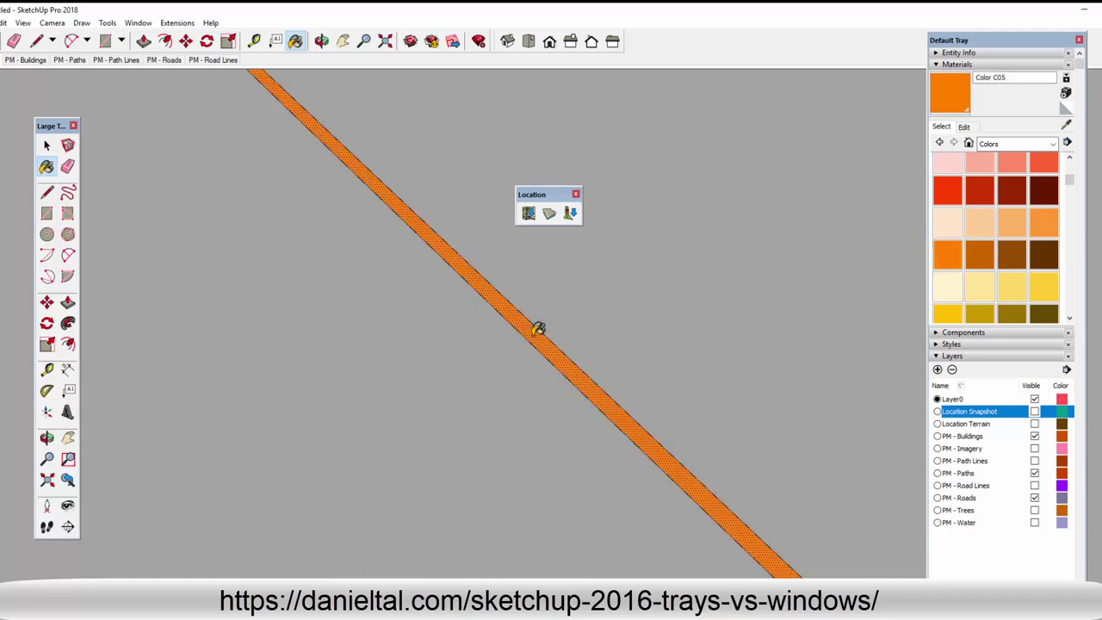
{"action": "scroll", "coordinate": [536, 328], "scroll_direction": "down", "scroll_amount": 10}
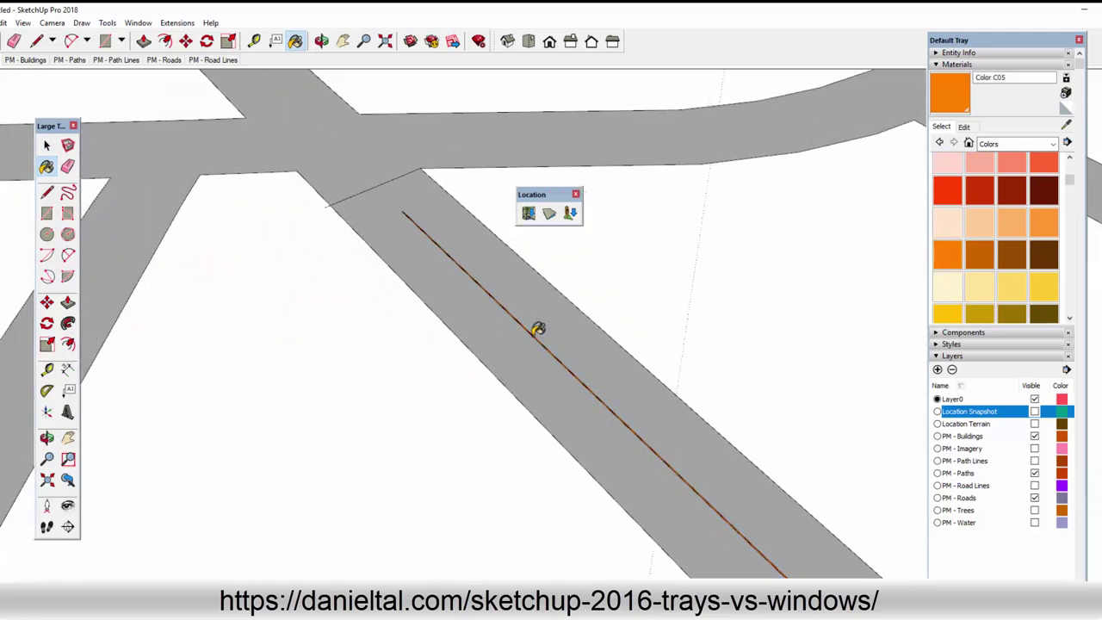
{"action": "key", "text": "space"}
Step: Hide the outline edges of the orange centre strip on the road with the Eraser, leaving its coloured face in place
{"action": "scroll", "coordinate": [541, 349], "scroll_direction": "down", "scroll_amount": 2}
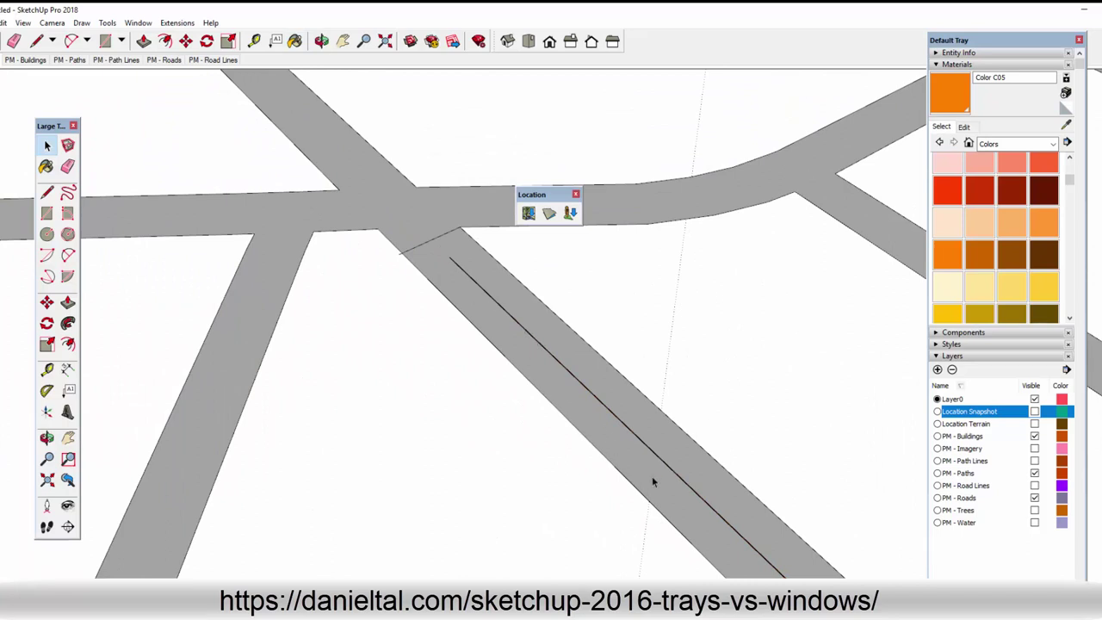
{"action": "scroll", "coordinate": [629, 460], "scroll_direction": "up", "scroll_amount": 5}
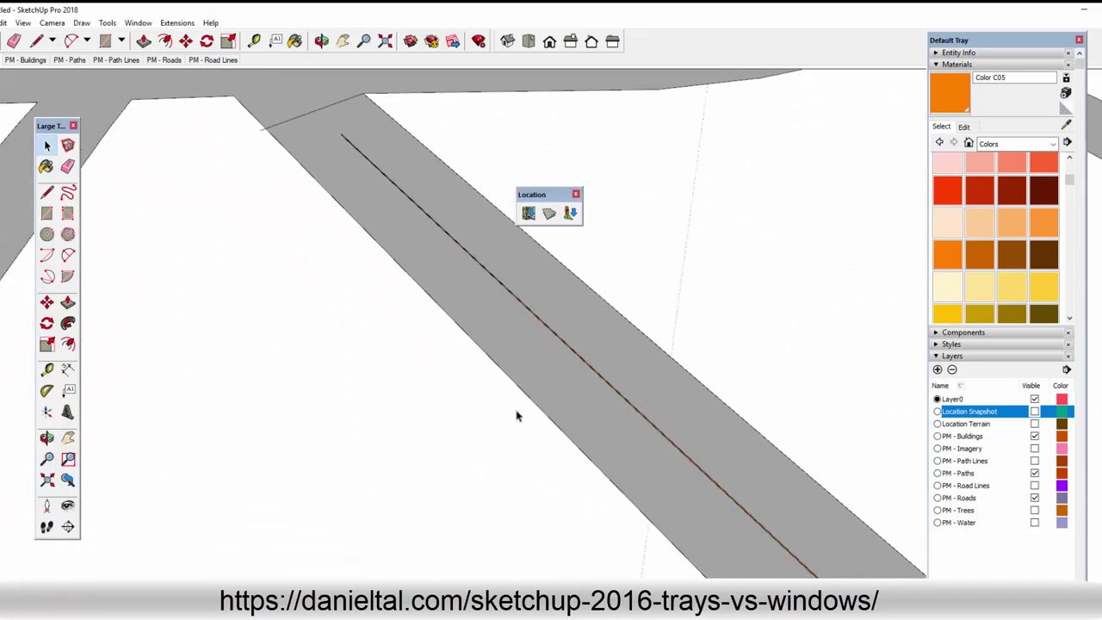
{"action": "left_click", "coordinate": [68, 167]}
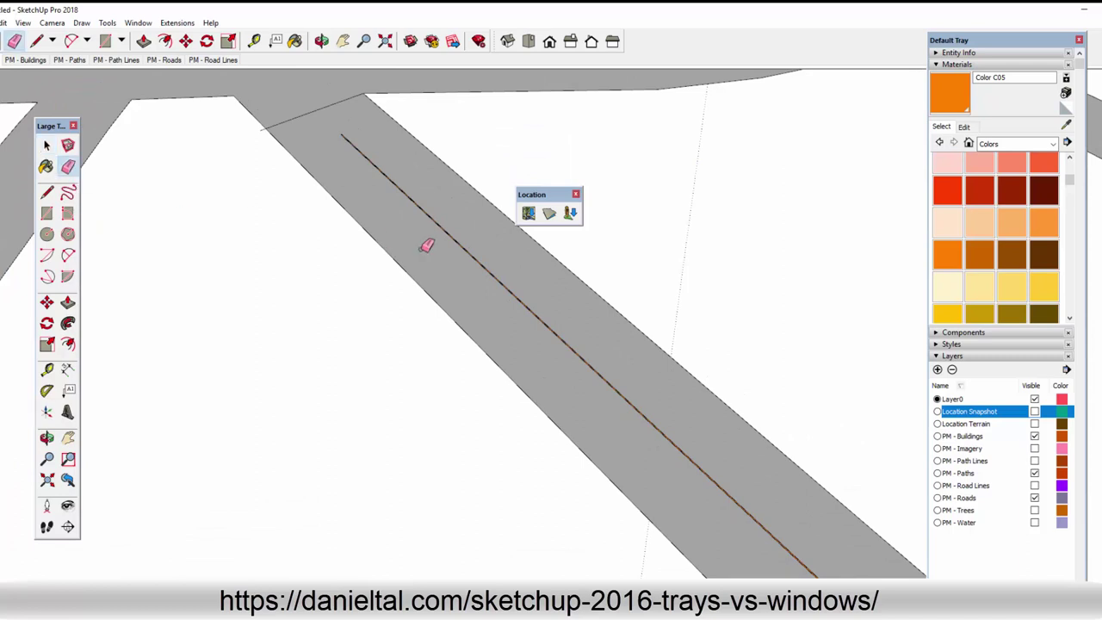
{"action": "scroll", "coordinate": [577, 339], "scroll_direction": "up", "scroll_amount": 1}
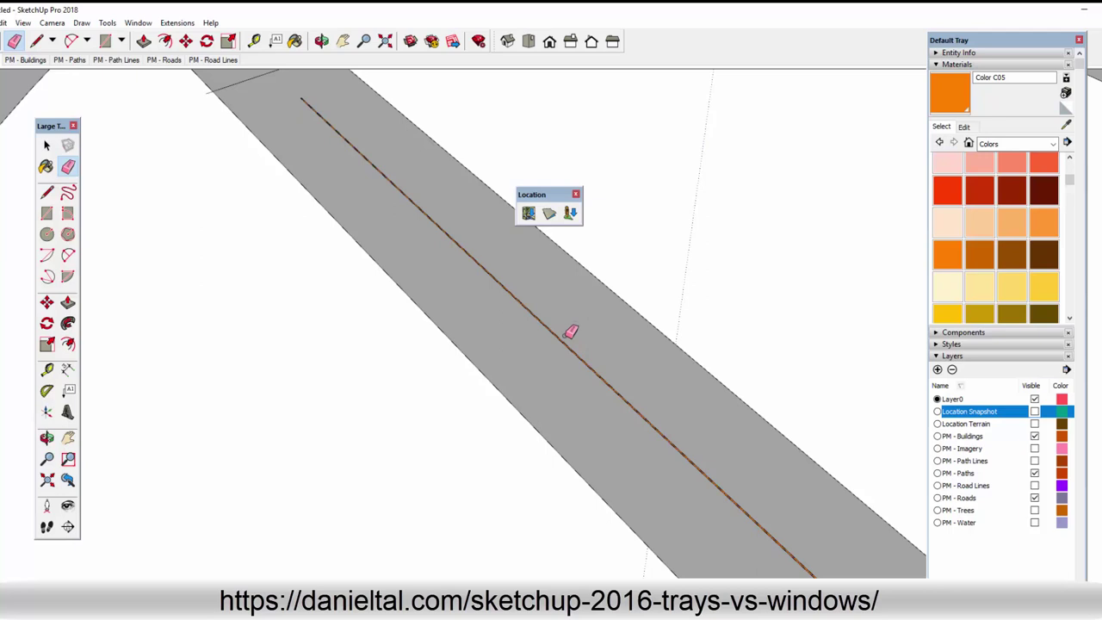
{"action": "left_click_drag", "start_coordinate": [565, 337], "coordinate": [542, 363]}
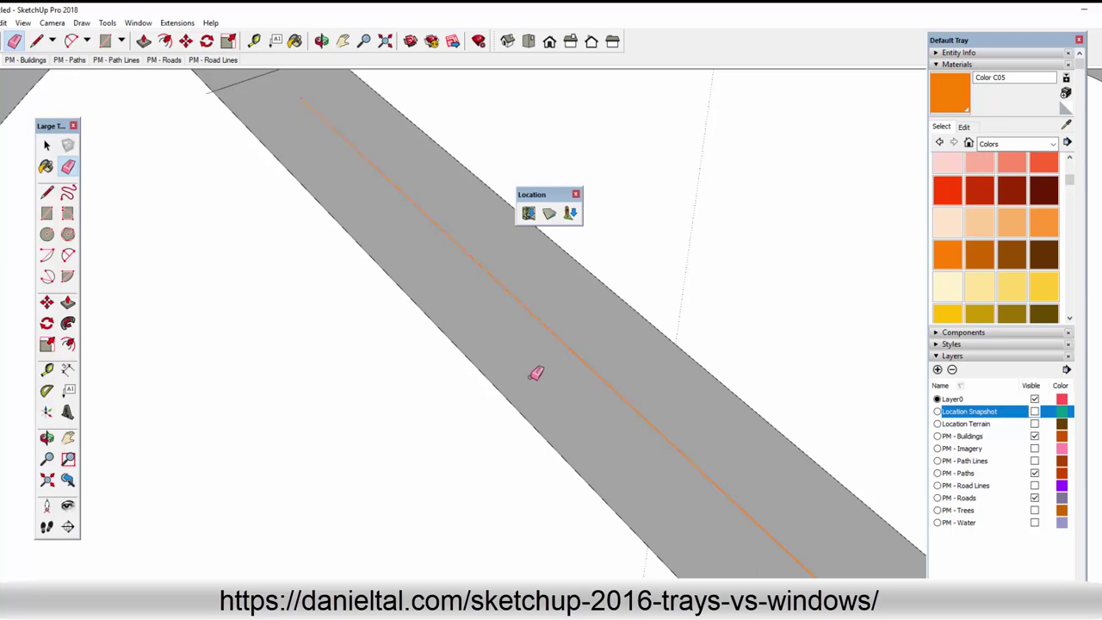
{"action": "scroll", "coordinate": [556, 327], "scroll_direction": "up", "scroll_amount": 5}
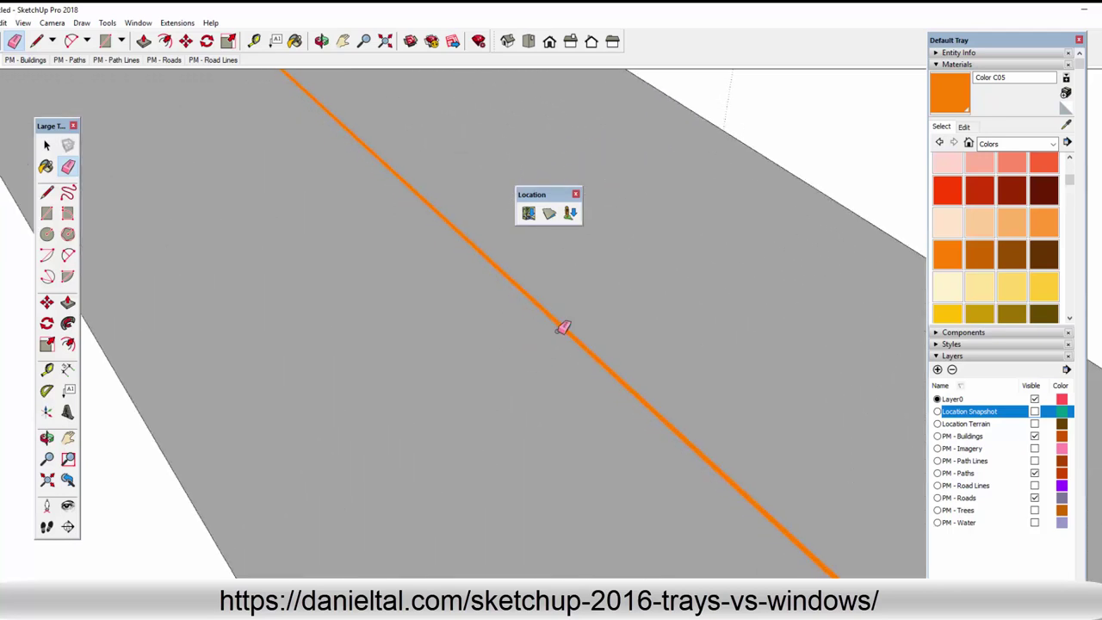
{"action": "scroll", "coordinate": [574, 323], "scroll_direction": "down", "scroll_amount": 5}
{"action": "middle_click_drag", "start_coordinate": [556, 310], "coordinate": [528, 321]}
{"action": "scroll", "coordinate": [517, 301], "scroll_direction": "down", "scroll_amount": 3}
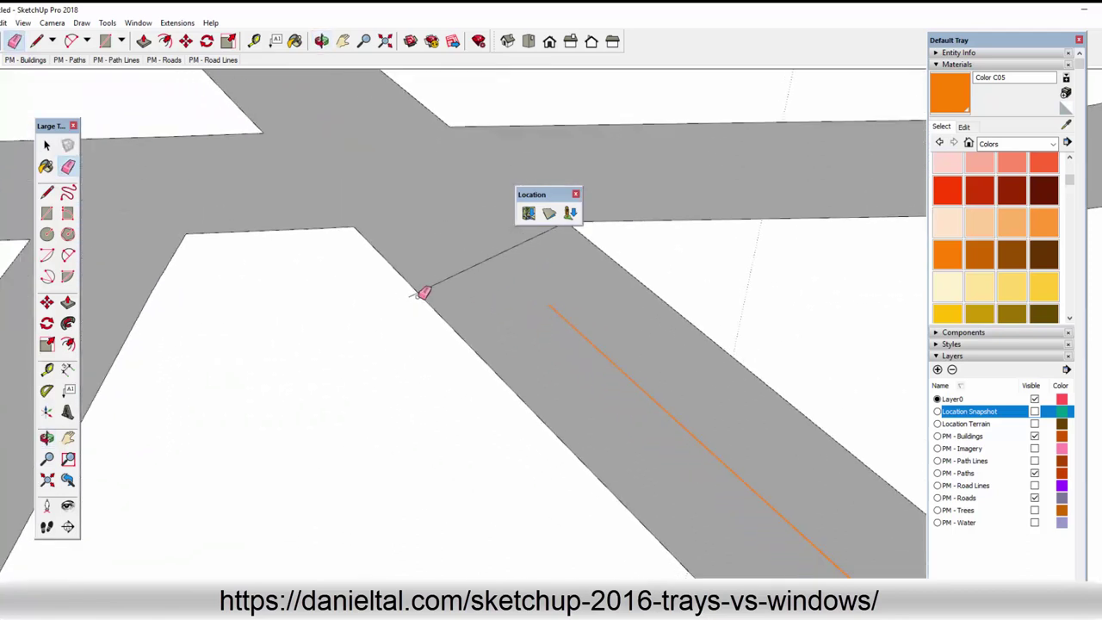
Step: Hide the remaining dark outline edges of the centre strip further along the road
{"action": "scroll", "coordinate": [470, 252], "scroll_direction": "down", "scroll_amount": 5}
{"action": "middle_click_drag", "start_coordinate": [661, 465], "coordinate": [551, 344], "text": "shift"}
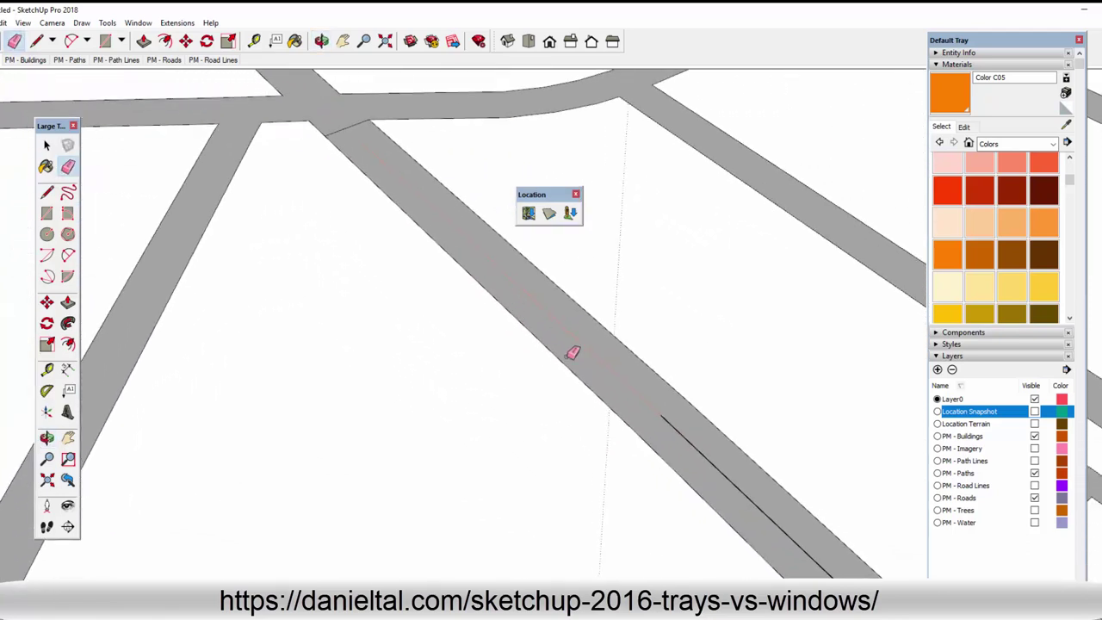
{"action": "scroll", "coordinate": [694, 422], "scroll_direction": "up", "scroll_amount": 2}
{"action": "left_click", "coordinate": [677, 431]}
{"action": "mouse_move", "coordinate": [733, 485]}
{"action": "middle_mouse_down", "text": "shift"}
{"action": "mouse_move", "coordinate": [514, 287]}
{"action": "mouse_move", "coordinate": [563, 350]}
{"action": "middle_mouse_up", "text": "shift"}
{"action": "scroll", "coordinate": [569, 346], "scroll_direction": "down", "scroll_amount": 2}
Step: Repaint the road's centre strip yellow with Color D04 and return to selecting
{"action": "scroll", "coordinate": [529, 290], "scroll_direction": "up", "scroll_amount": 6}
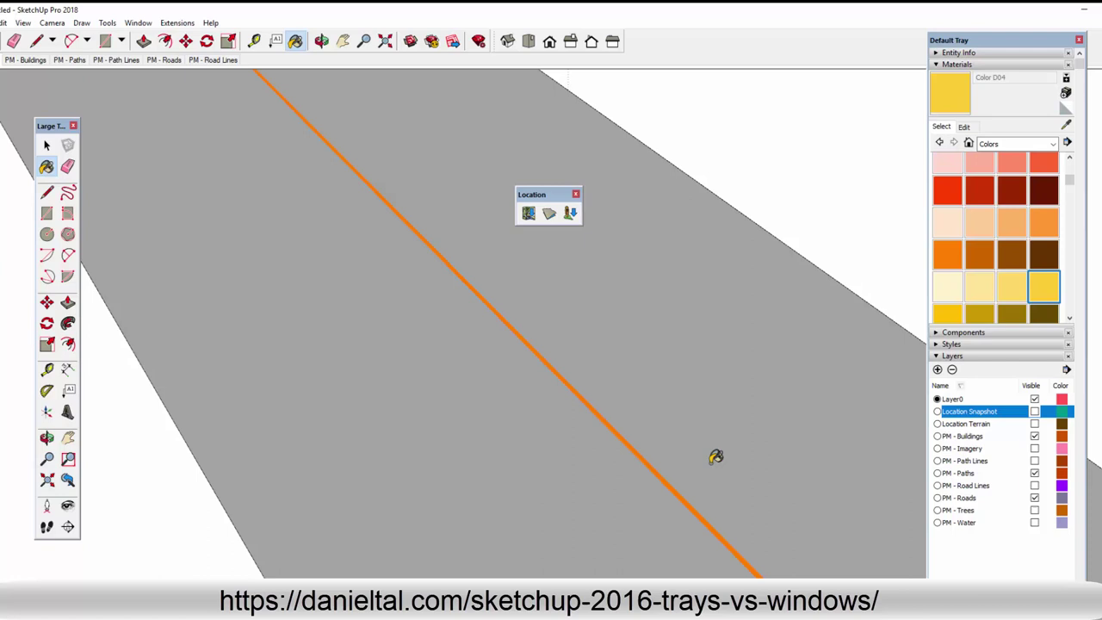
{"action": "left_click", "coordinate": [652, 463]}
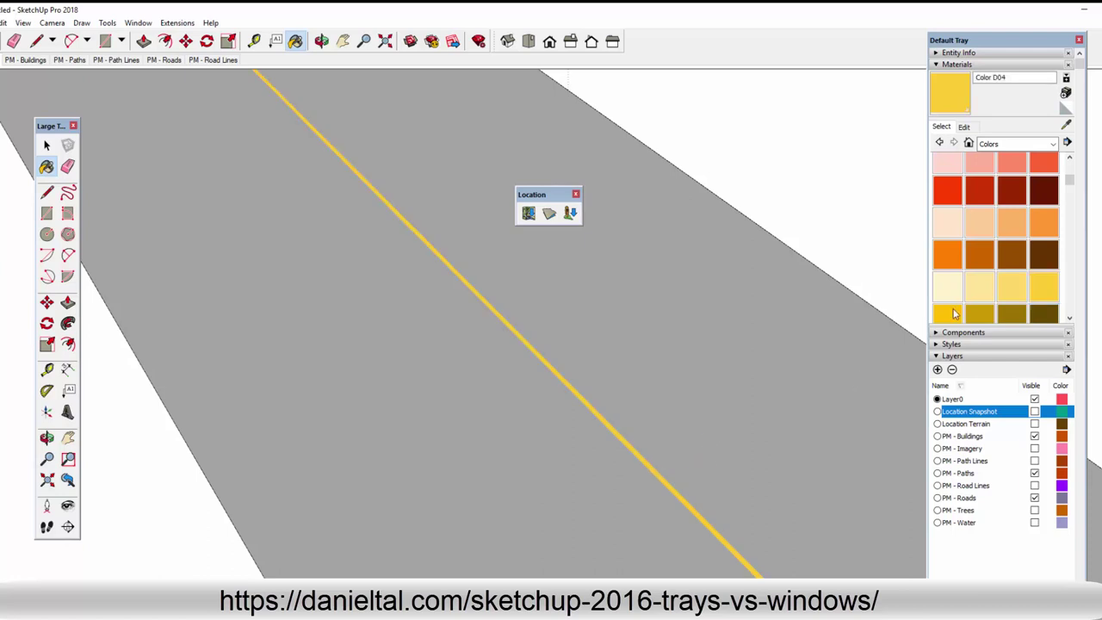
{"action": "scroll", "coordinate": [524, 399], "scroll_direction": "down", "scroll_amount": 5}
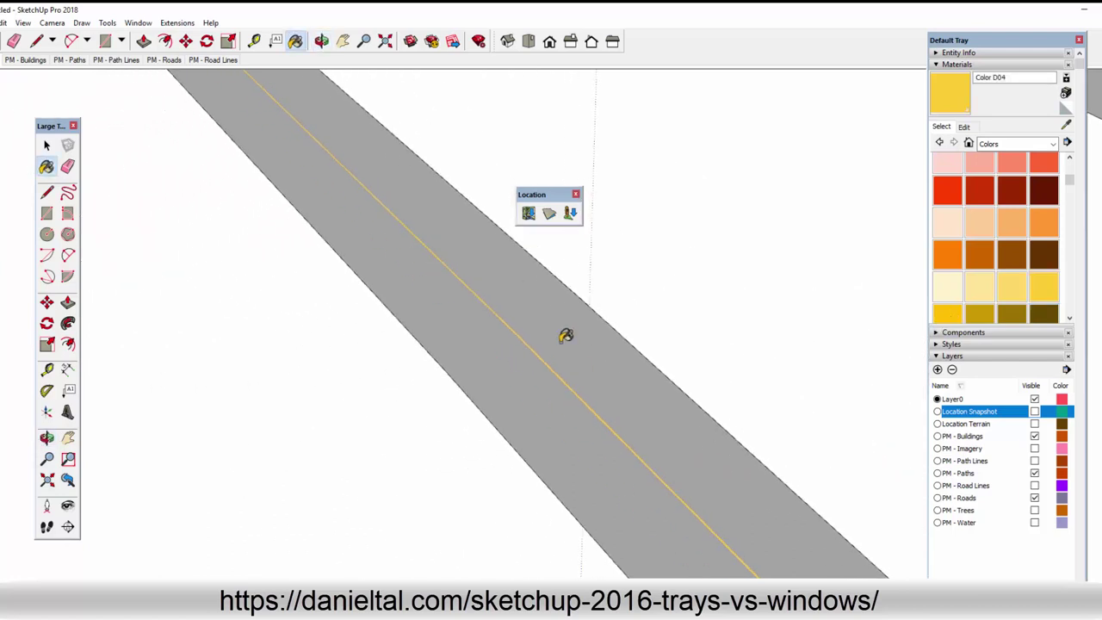
{"action": "scroll", "coordinate": [566, 336], "scroll_direction": "down", "scroll_amount": 4}
{"action": "key", "text": "space"}
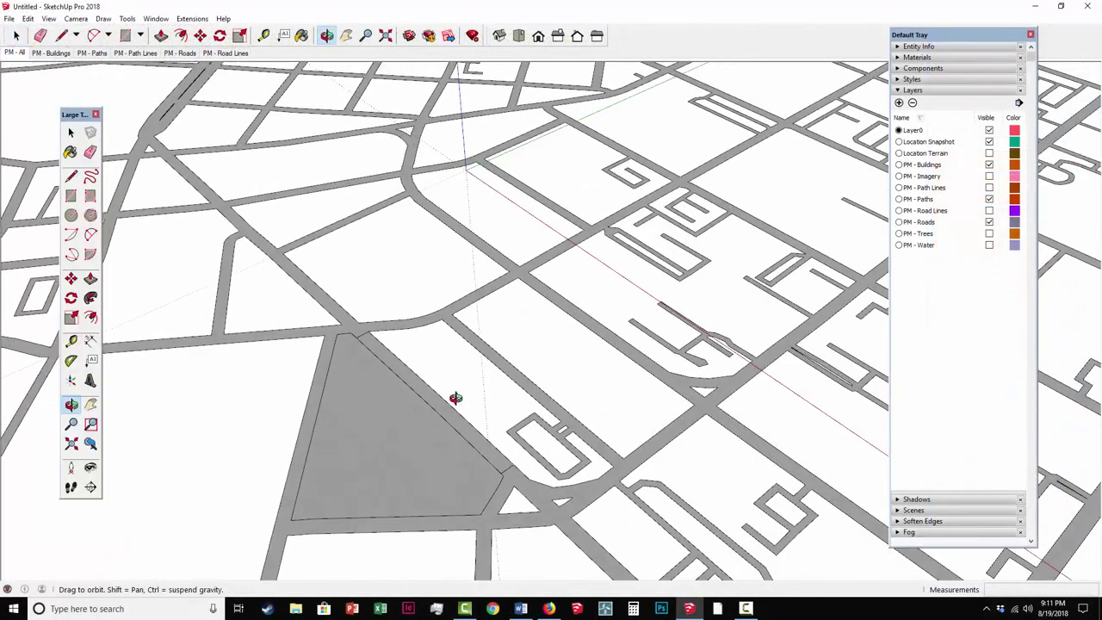
Step: Select the road face with the centre line and draw a line across the neighbouring open block to fill it with a face
{"action": "scroll", "coordinate": [393, 444], "scroll_direction": "up", "scroll_amount": 6}
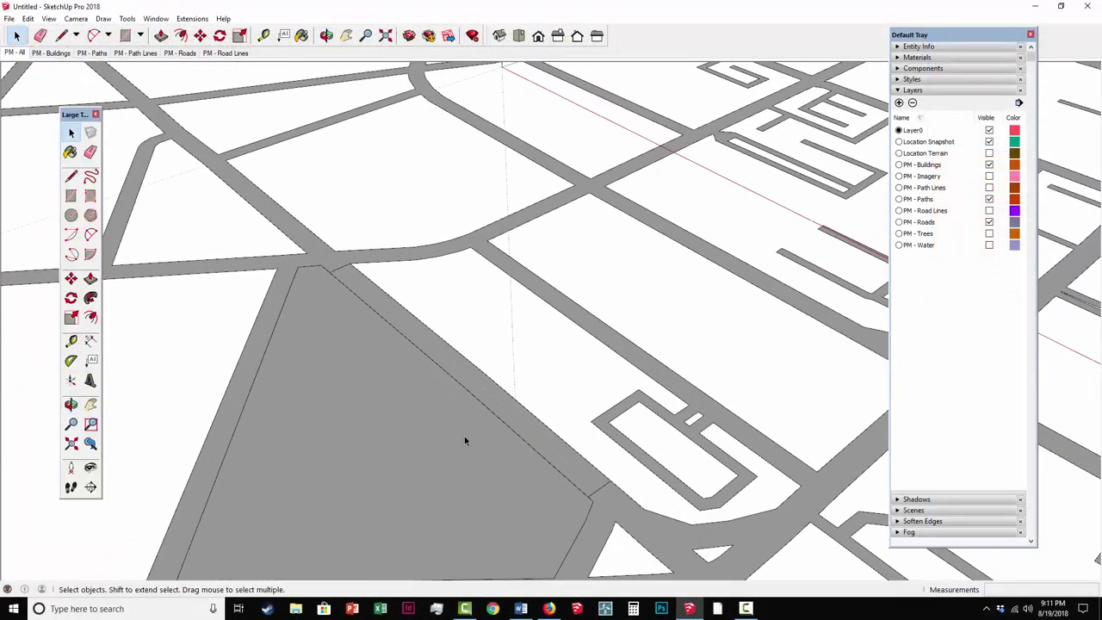
{"action": "middle_click_drag", "start_coordinate": [519, 460], "coordinate": [521, 474]}
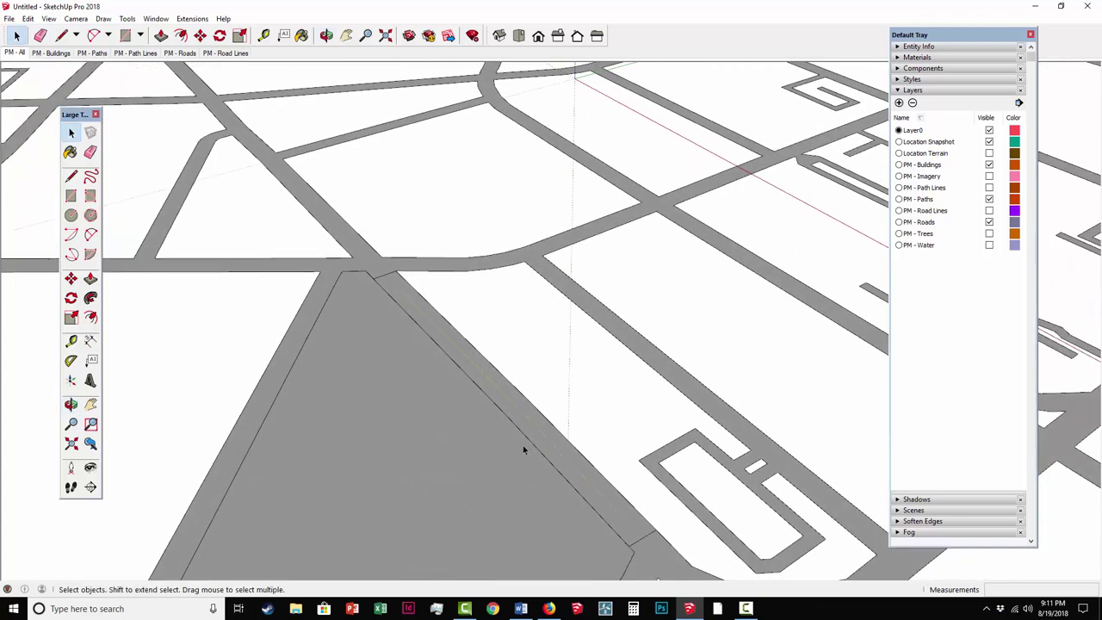
{"action": "scroll", "coordinate": [503, 404], "scroll_direction": "up", "scroll_amount": 2}
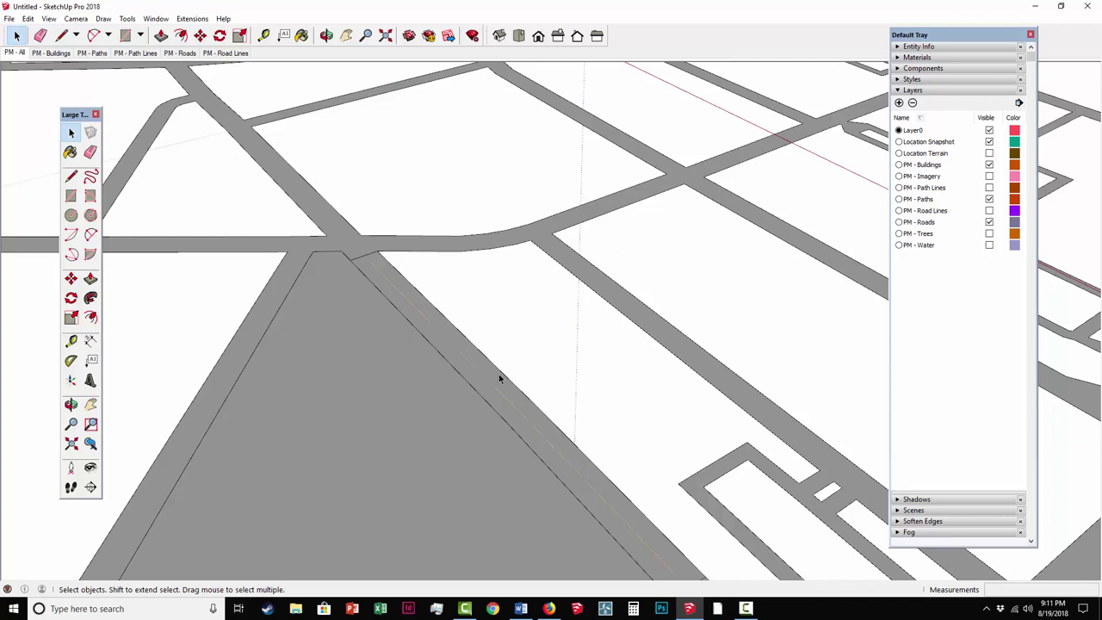
{"action": "scroll", "coordinate": [499, 377], "scroll_direction": "up", "scroll_amount": 1}
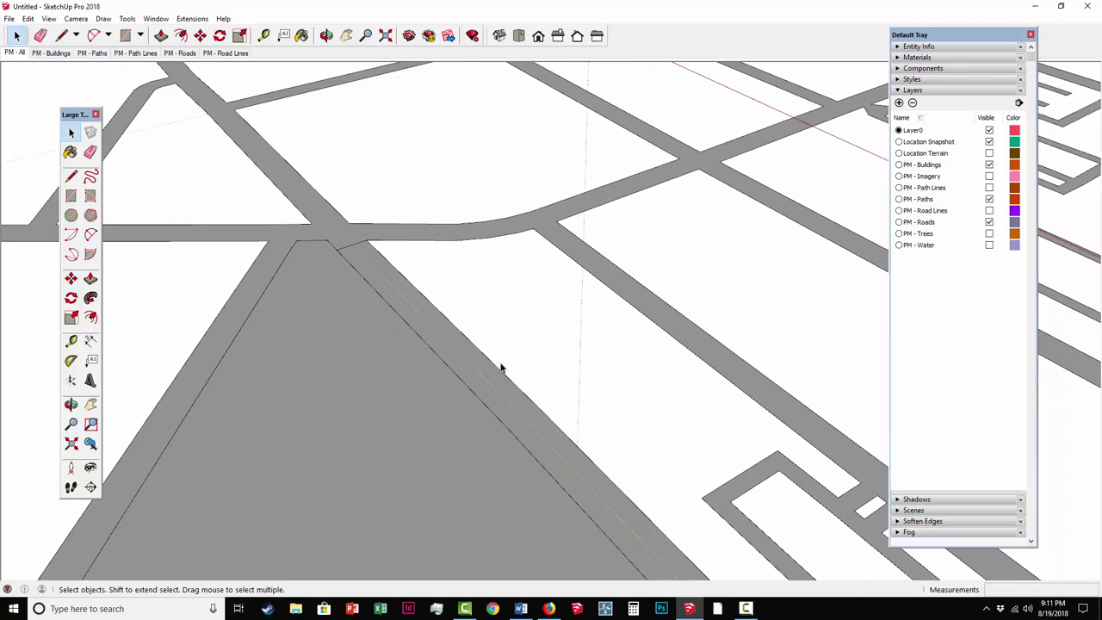
{"action": "left_click", "coordinate": [504, 377]}
{"action": "left_click", "coordinate": [503, 395]}
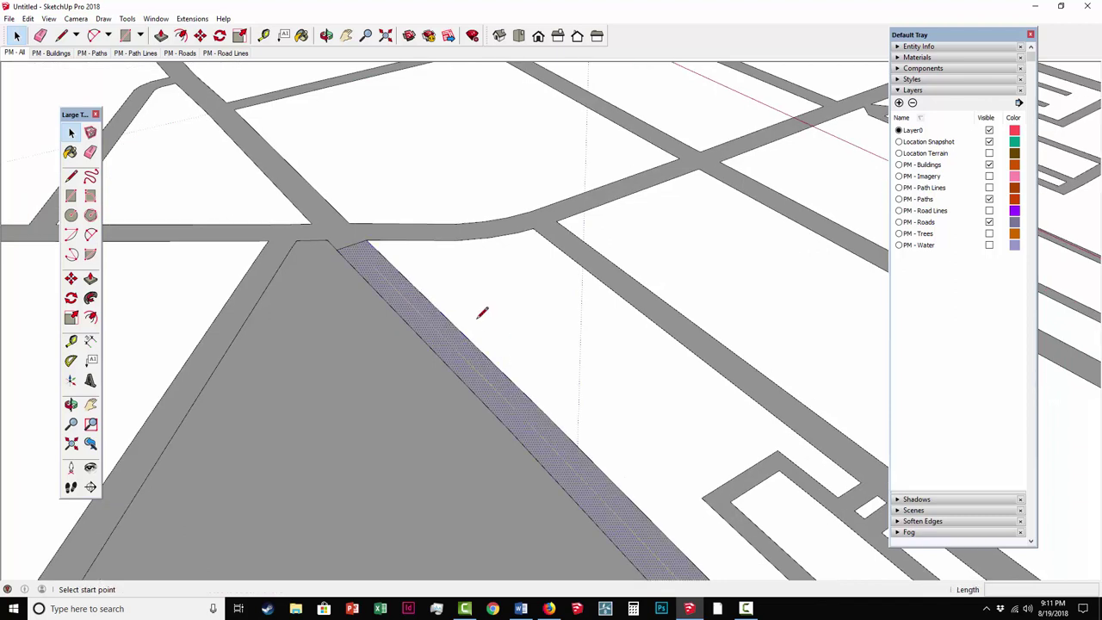
{"action": "left_click", "coordinate": [71, 177]}
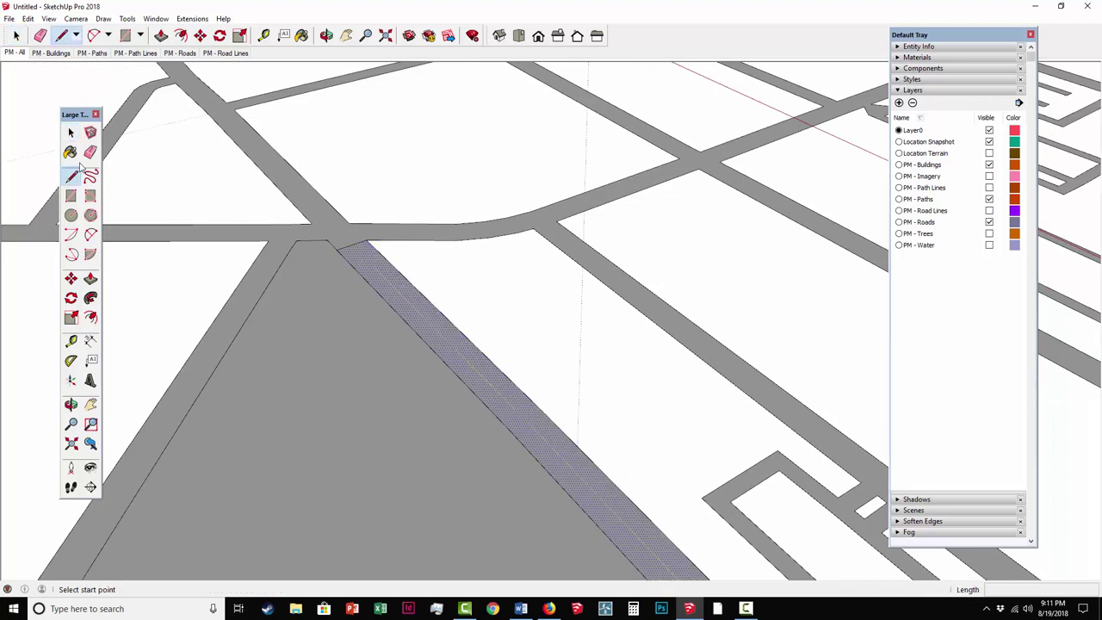
{"action": "left_click", "coordinate": [445, 310]}
{"action": "left_click", "coordinate": [609, 289]}
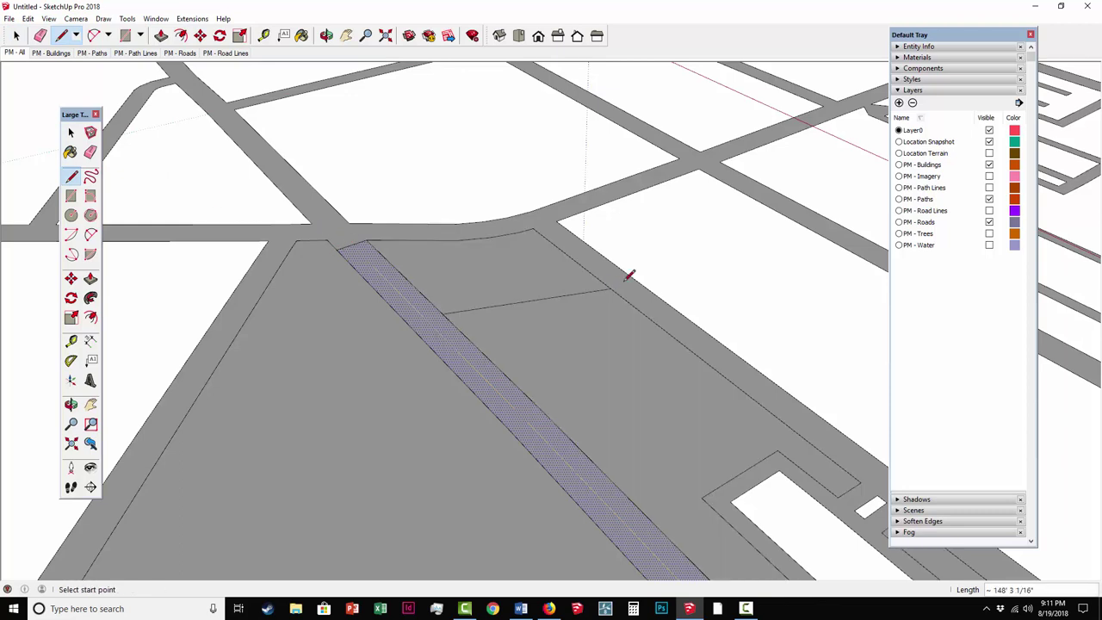
Step: Draw lines across the next open block and the one beyond the curved cross road to fill both with faces
{"action": "key", "text": "space"}
{"action": "key", "text": "l"}
{"action": "left_click", "coordinate": [645, 286]}
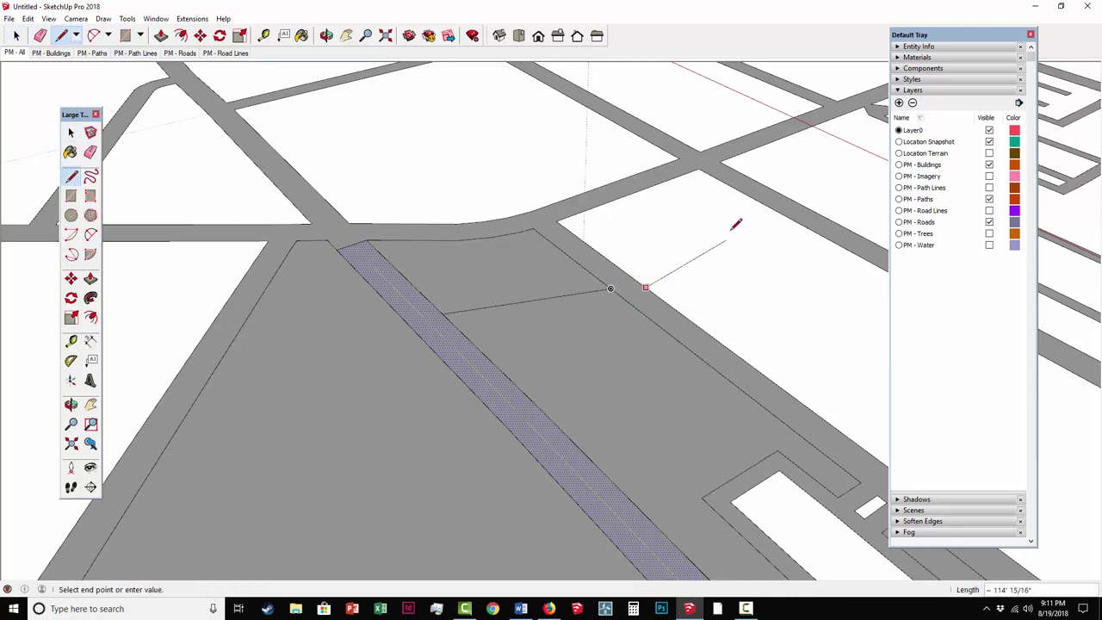
{"action": "left_click", "coordinate": [784, 214]}
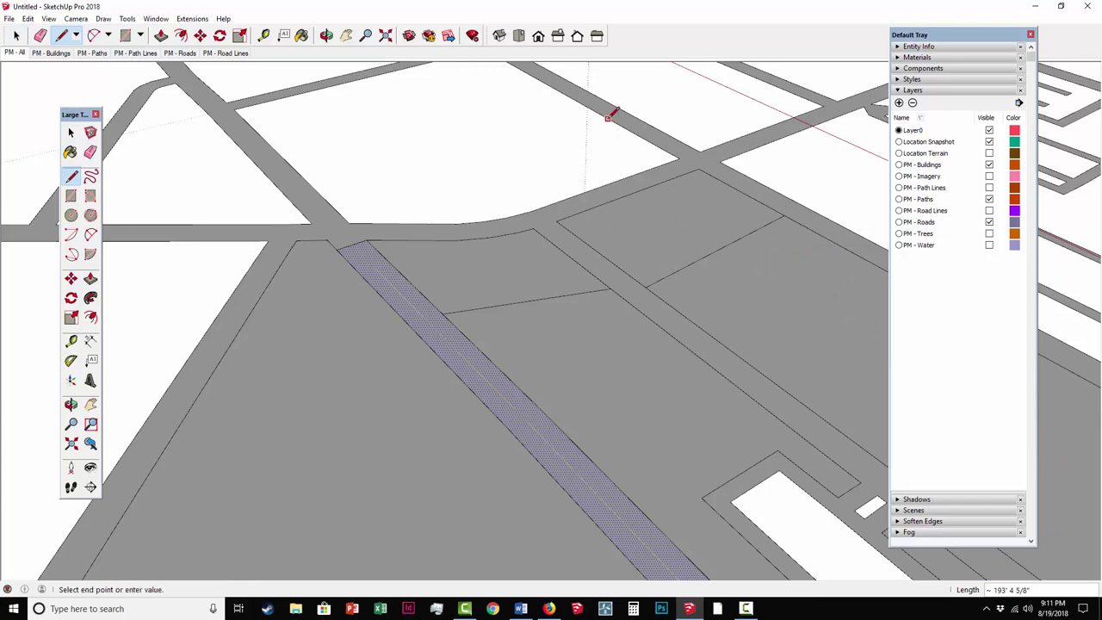
{"action": "scroll", "coordinate": [389, 284], "scroll_direction": "down", "scroll_amount": 3}
{"action": "middle_click_drag", "start_coordinate": [389, 284], "coordinate": [676, 307]}
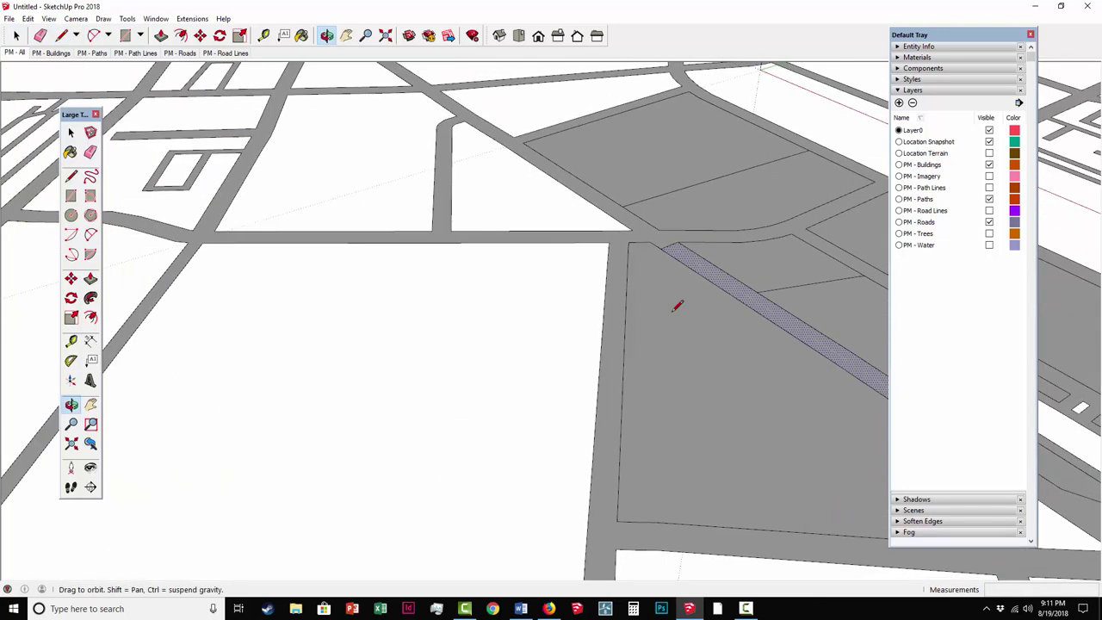
Step: Draw lines across the large open block and the small triangular block to fill both with faces
{"action": "left_click", "coordinate": [141, 322]}
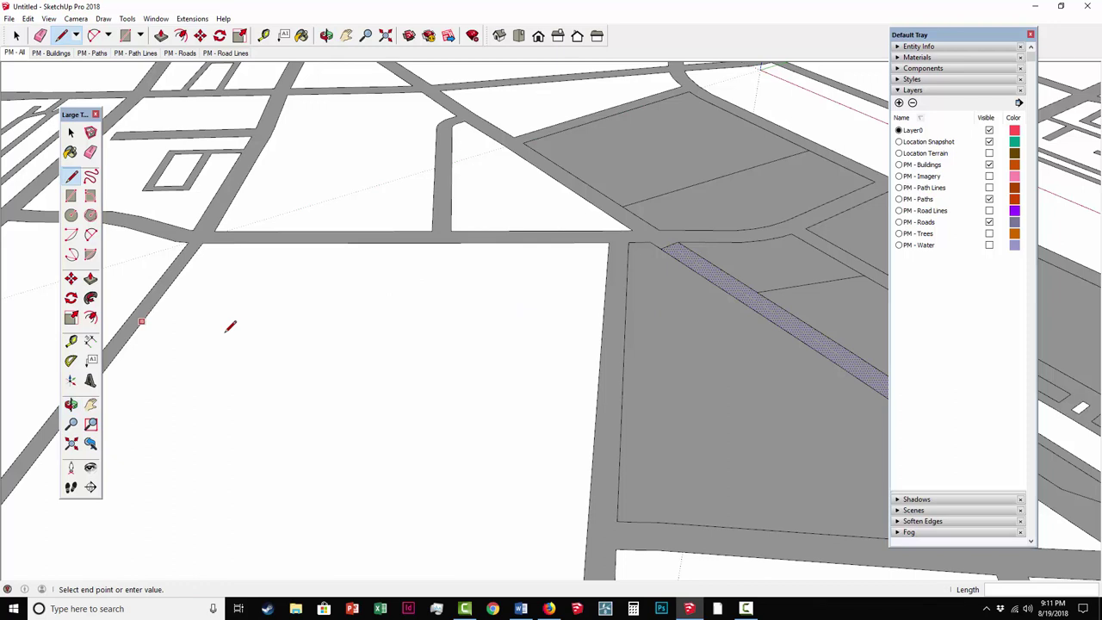
{"action": "left_click", "coordinate": [595, 411]}
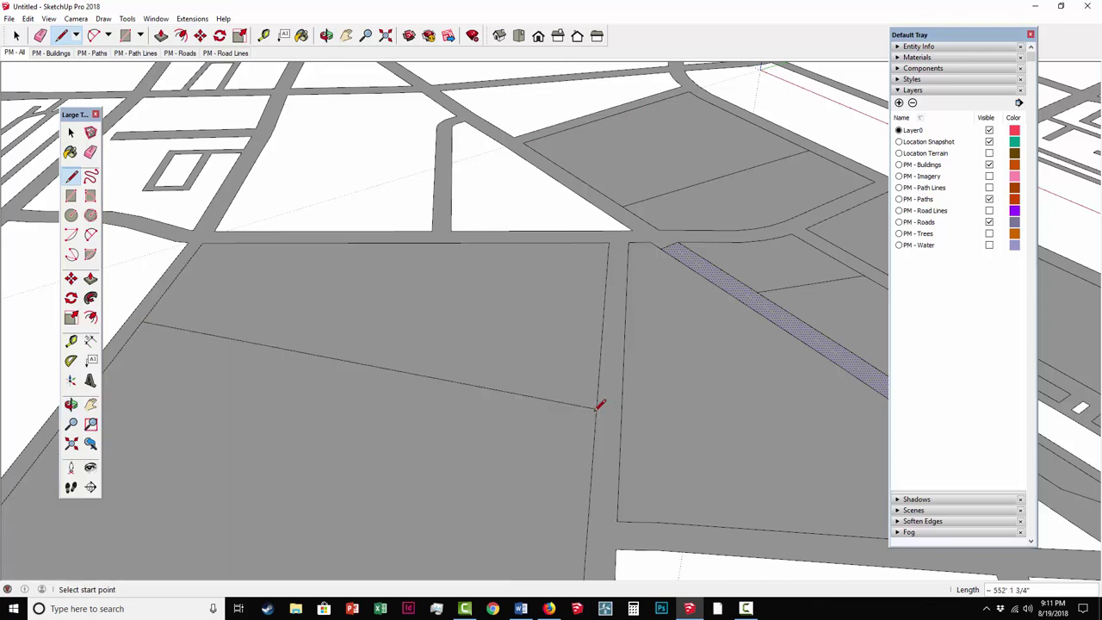
{"action": "left_click", "coordinate": [450, 209]}
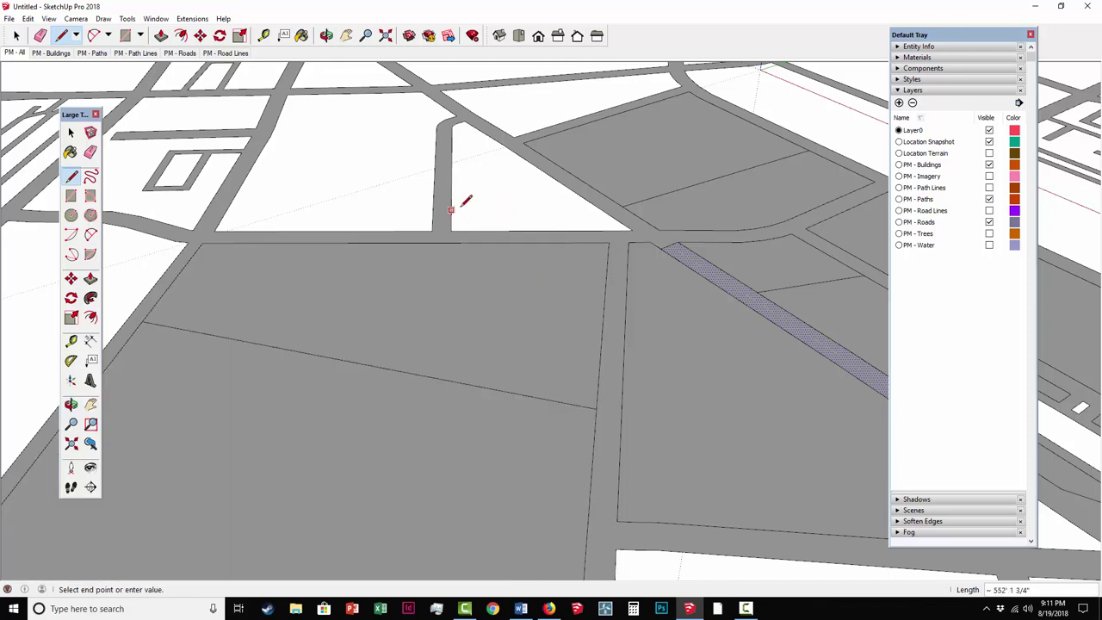
{"action": "left_click", "coordinate": [570, 178]}
{"action": "middle_click_drag", "start_coordinate": [677, 224], "coordinate": [484, 229]}
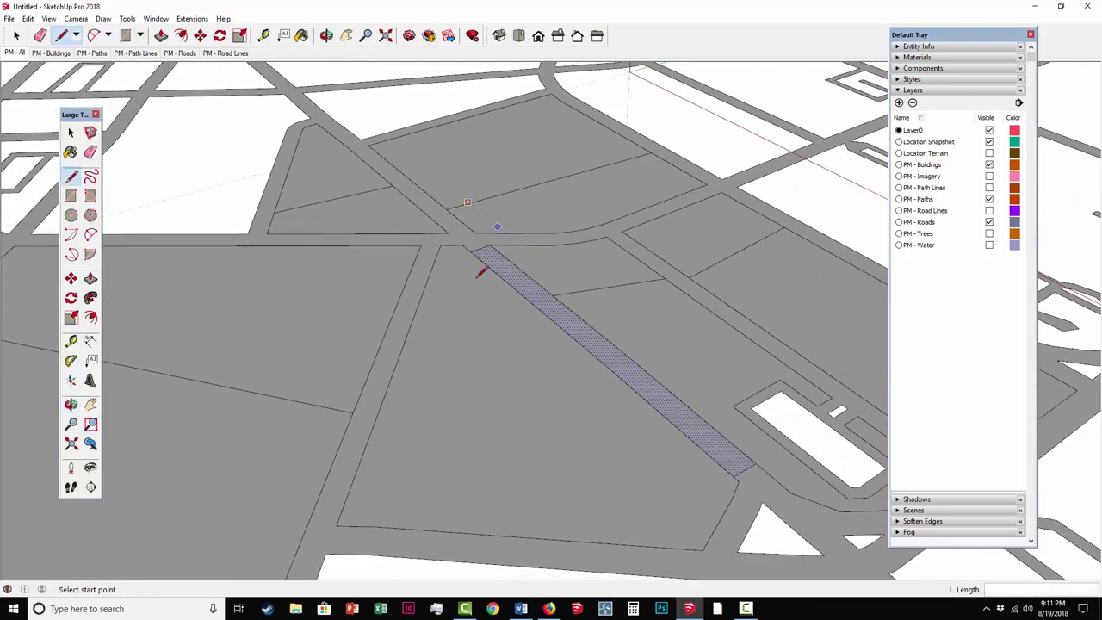
Step: Erase the dividing lines drawn across the filled blocks so each block becomes one whole face
{"action": "key", "text": "e"}
{"action": "left_click", "coordinate": [275, 397]}
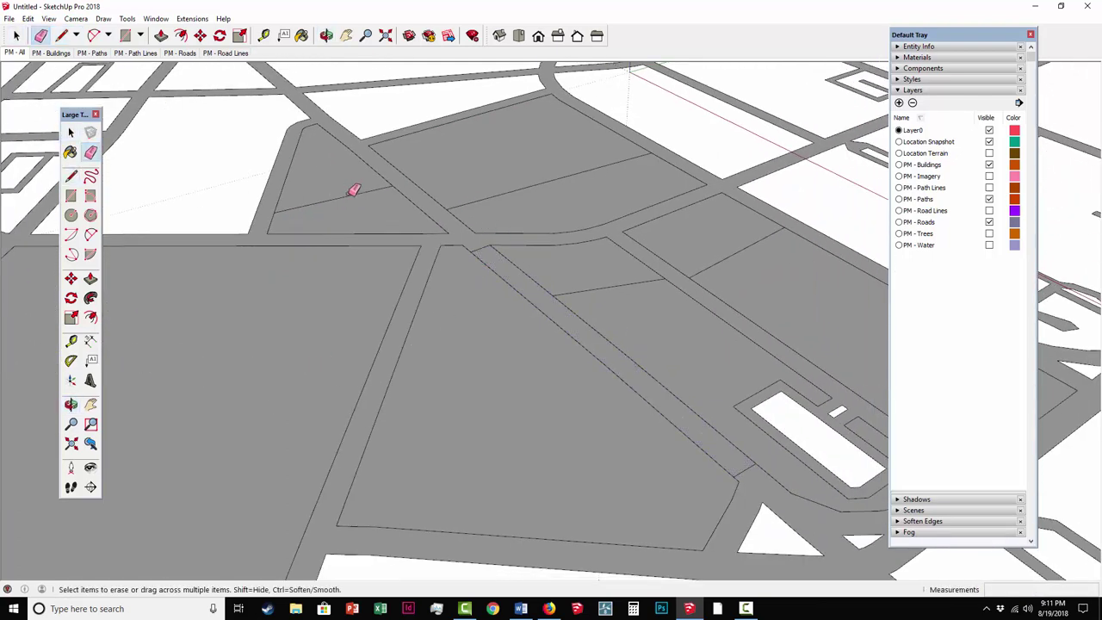
{"action": "left_click", "coordinate": [347, 196]}
{"action": "left_click", "coordinate": [499, 195]}
{"action": "left_click_drag", "start_coordinate": [504, 189], "coordinate": [510, 191]}
{"action": "mouse_move", "coordinate": [602, 266]}
{"action": "left_mouse_down"}
{"action": "mouse_move", "coordinate": [629, 293]}
{"action": "mouse_move", "coordinate": [677, 268]}
{"action": "left_mouse_up"}
{"action": "middle_click_drag", "start_coordinate": [680, 283], "coordinate": [688, 318], "text": "shift"}
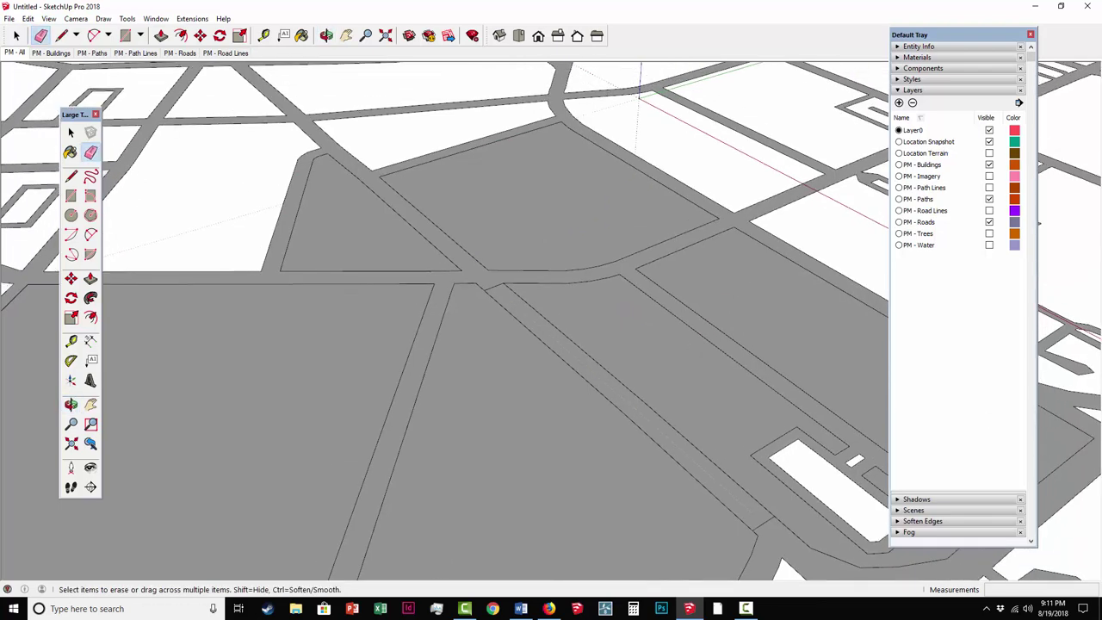
Step: Select the wedge-shaped block face beside the centre-lined road and offset its outline inward 6"
{"action": "scroll", "coordinate": [602, 361], "scroll_direction": "up", "scroll_amount": 3}
{"action": "key", "text": "space"}
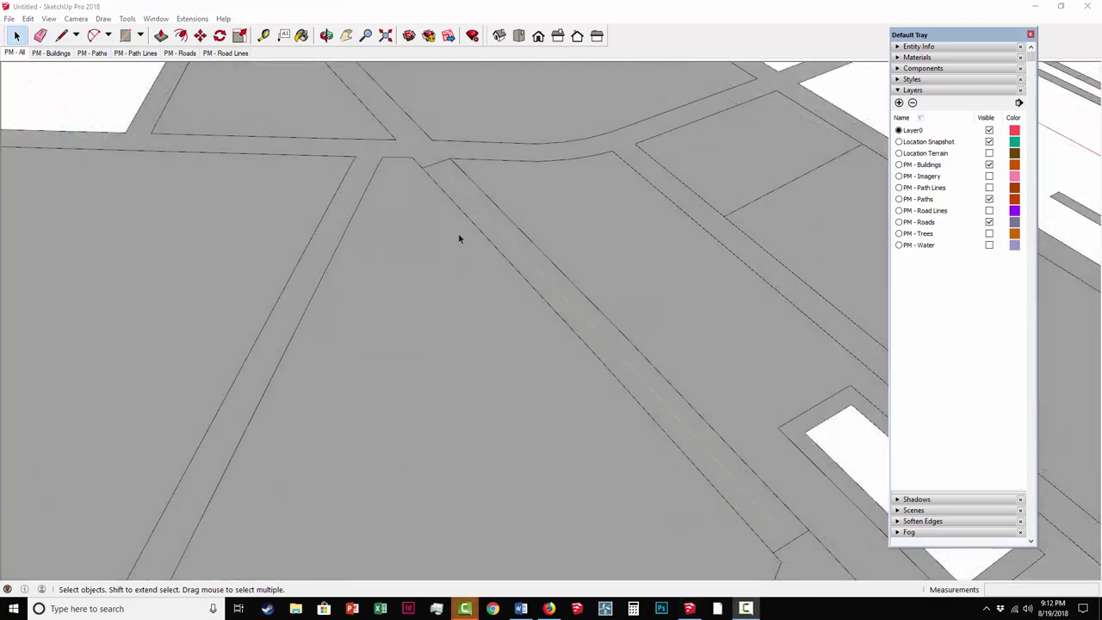
{"action": "middle_click_drag", "start_coordinate": [457, 239], "coordinate": [541, 301]}
{"action": "left_click", "coordinate": [556, 306]}
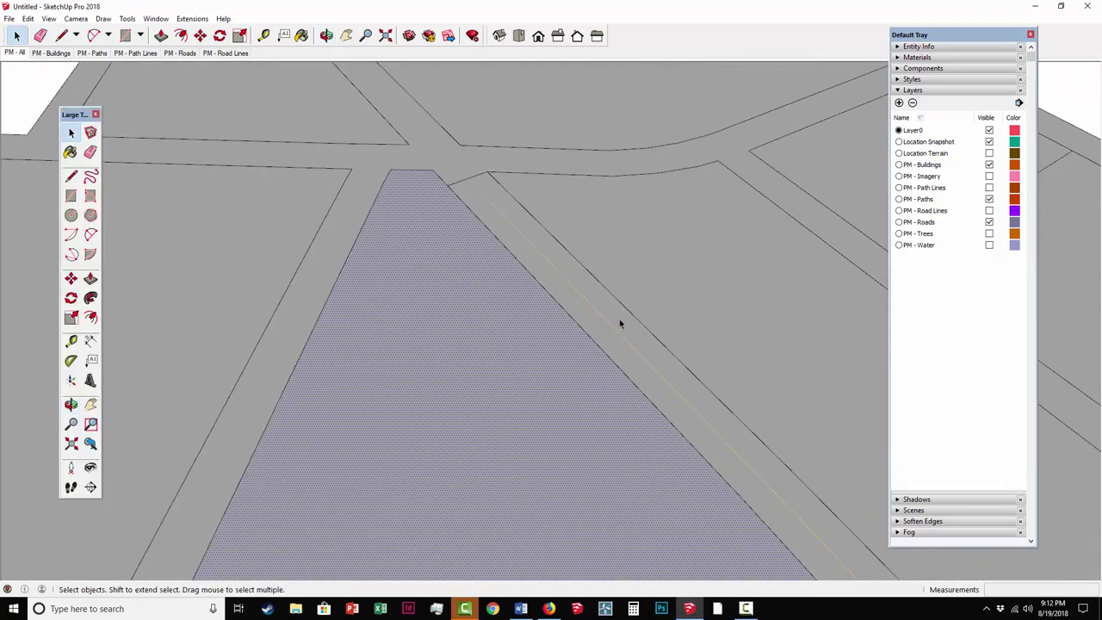
{"action": "middle_click_drag", "start_coordinate": [619, 323], "coordinate": [561, 269], "text": "shift"}
{"action": "left_click", "coordinate": [90, 318]}
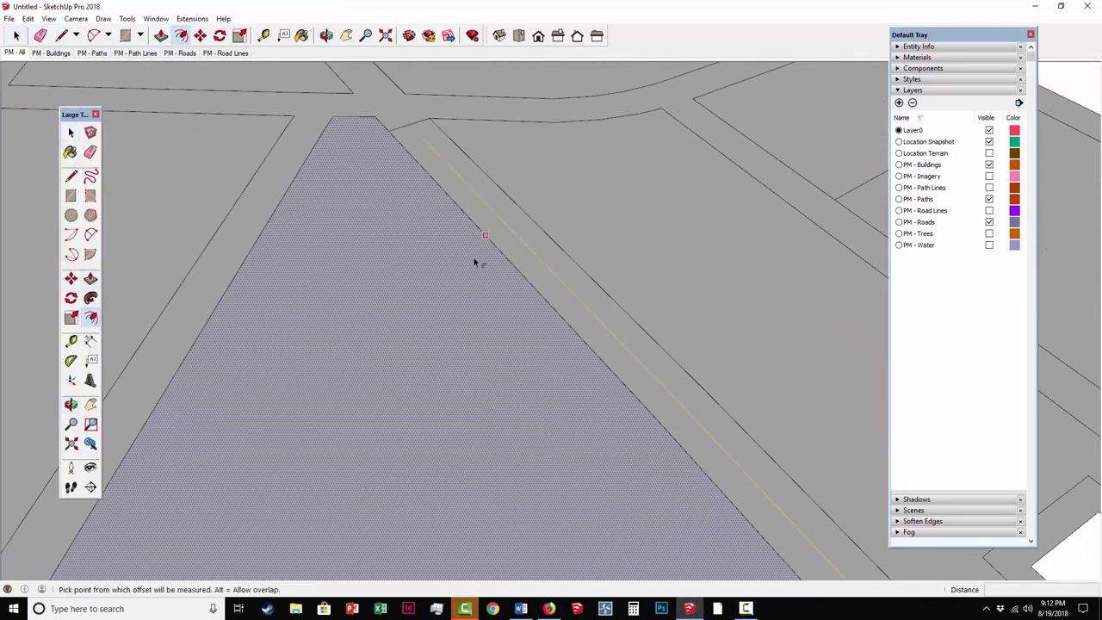
{"action": "scroll", "coordinate": [552, 259], "scroll_direction": "up", "scroll_amount": 1}
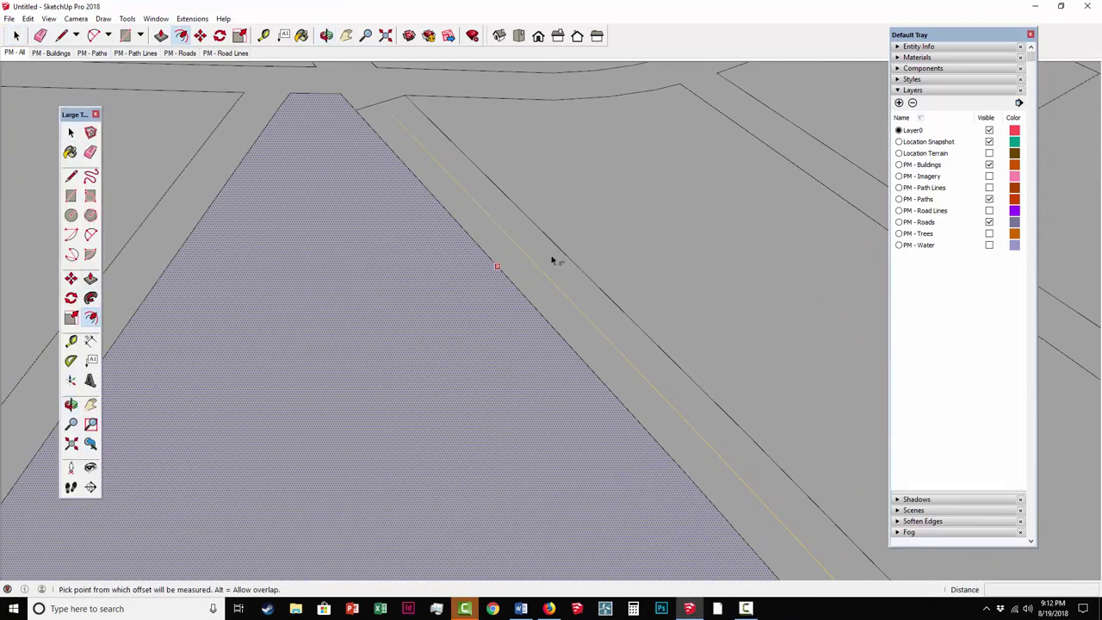
{"action": "left_click", "coordinate": [508, 283]}
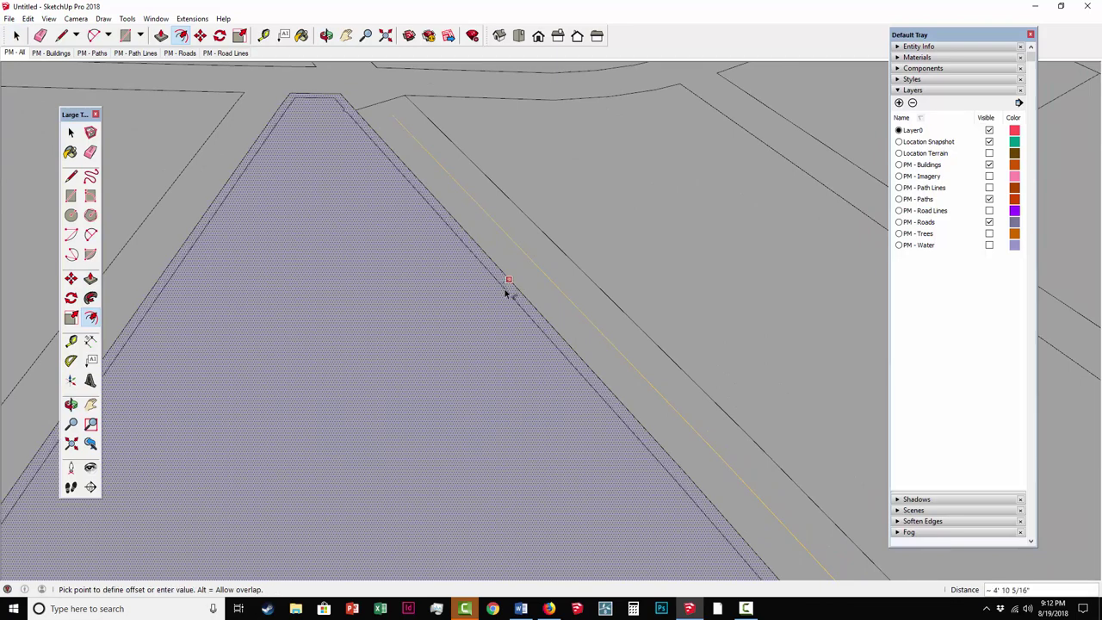
{"action": "left_click", "coordinate": [507, 293]}
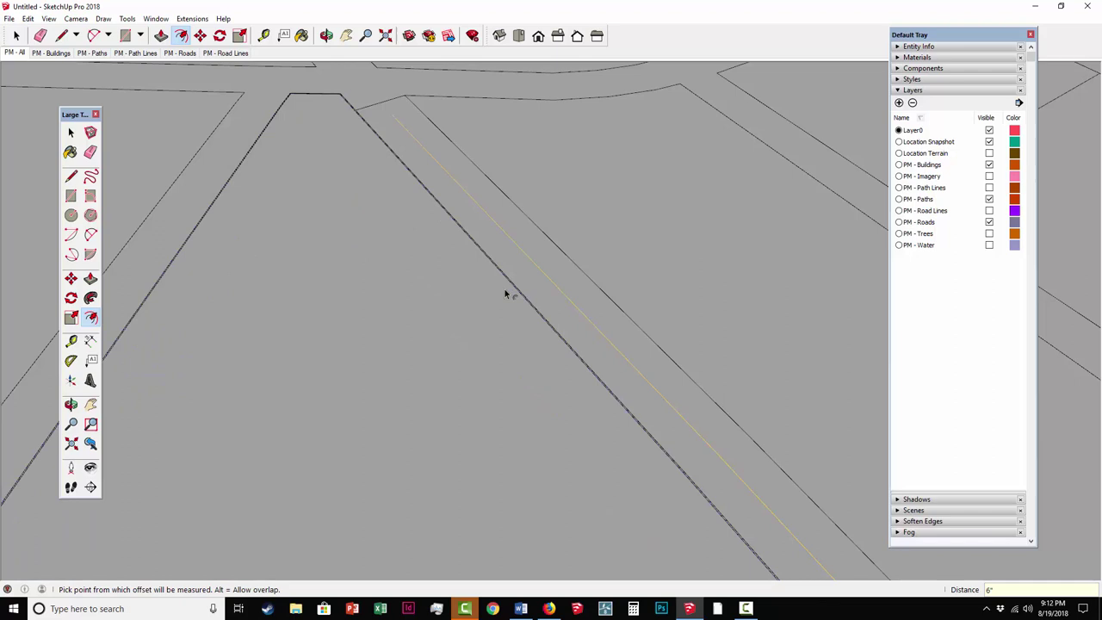
Step: Select the wedge-shaped block's face inside the 6" border and offset its outline inward 8'
{"action": "key", "text": "space"}
{"action": "left_click", "coordinate": [544, 317]}
{"action": "scroll", "coordinate": [546, 315], "scroll_direction": "up", "scroll_amount": 1}
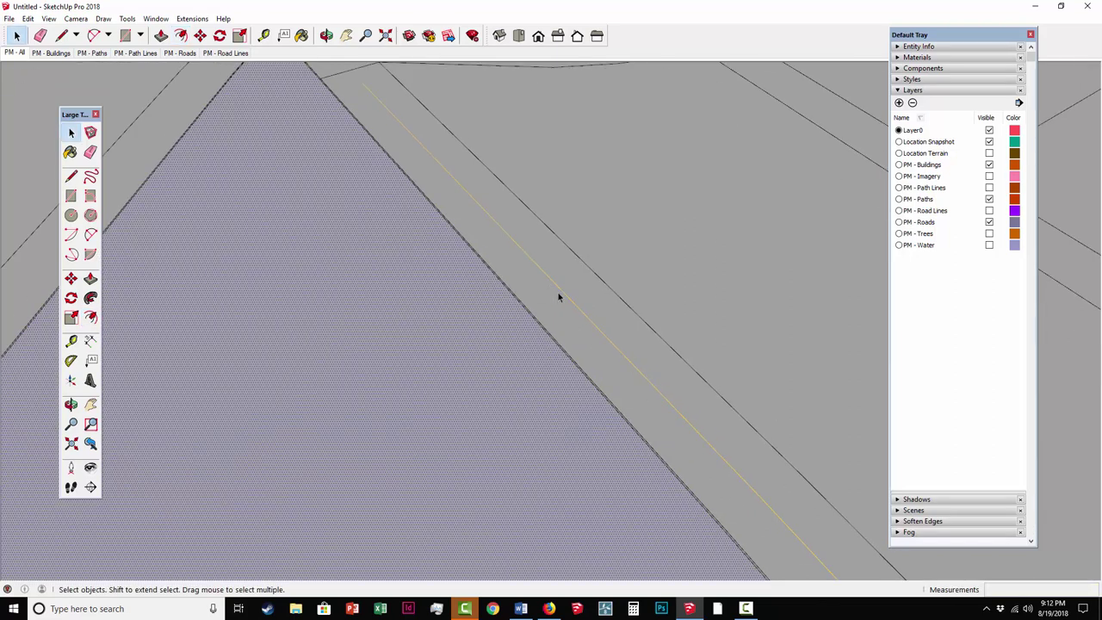
{"action": "key", "text": "f"}
{"action": "left_click", "coordinate": [534, 321]}
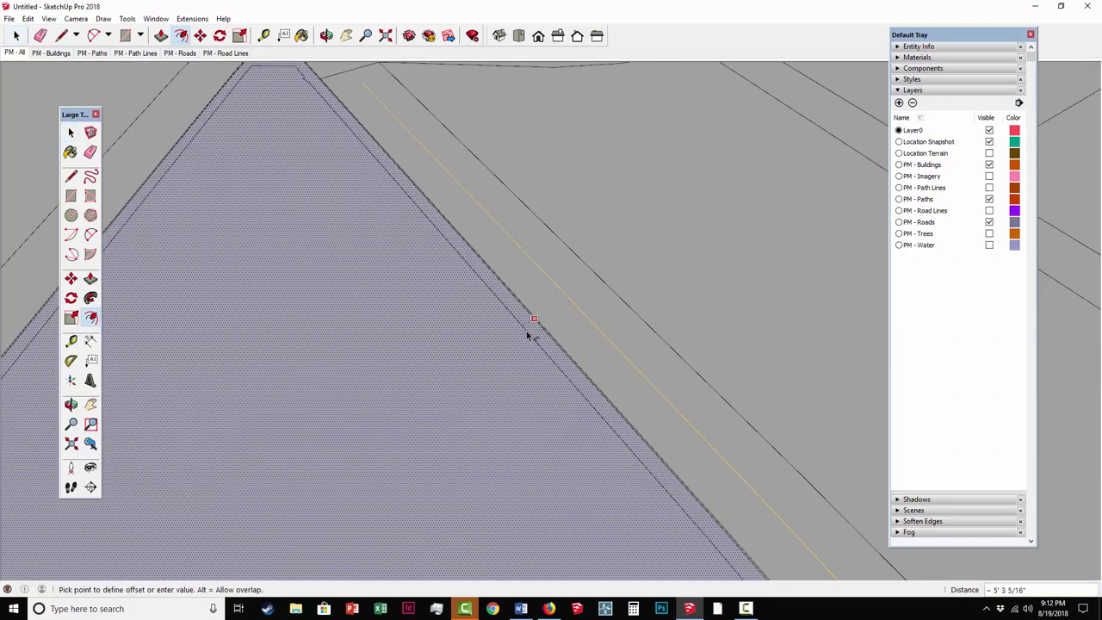
{"action": "left_click", "coordinate": [527, 336]}
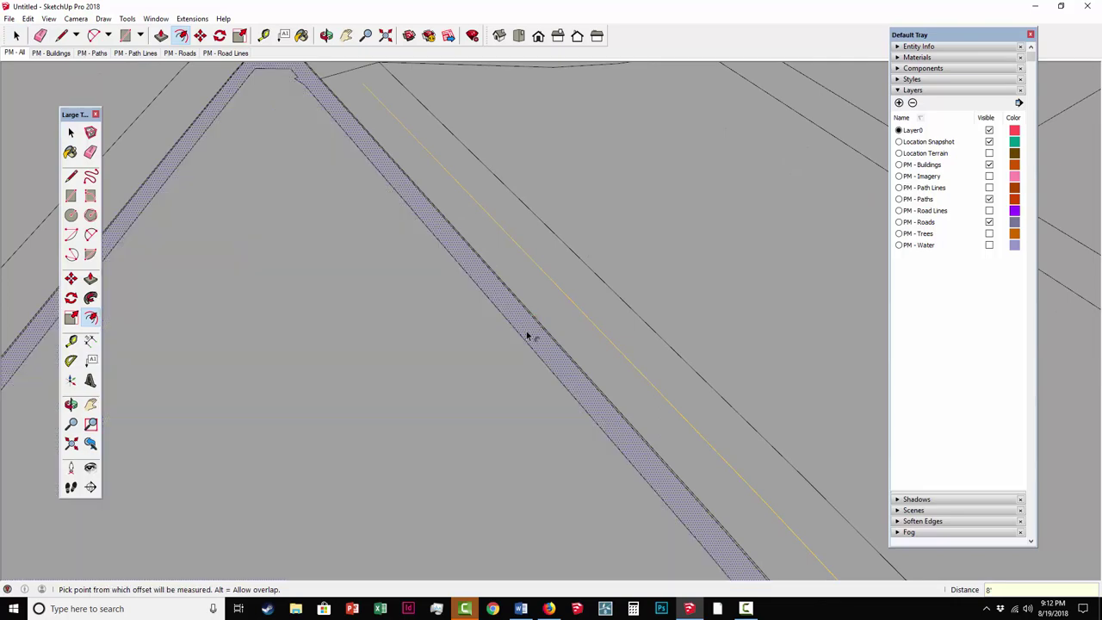
Step: Select the wedge-shaped block's remaining inner face and offset its outline inward another 20'
{"action": "scroll", "coordinate": [490, 353], "scroll_direction": "down", "scroll_amount": 2}
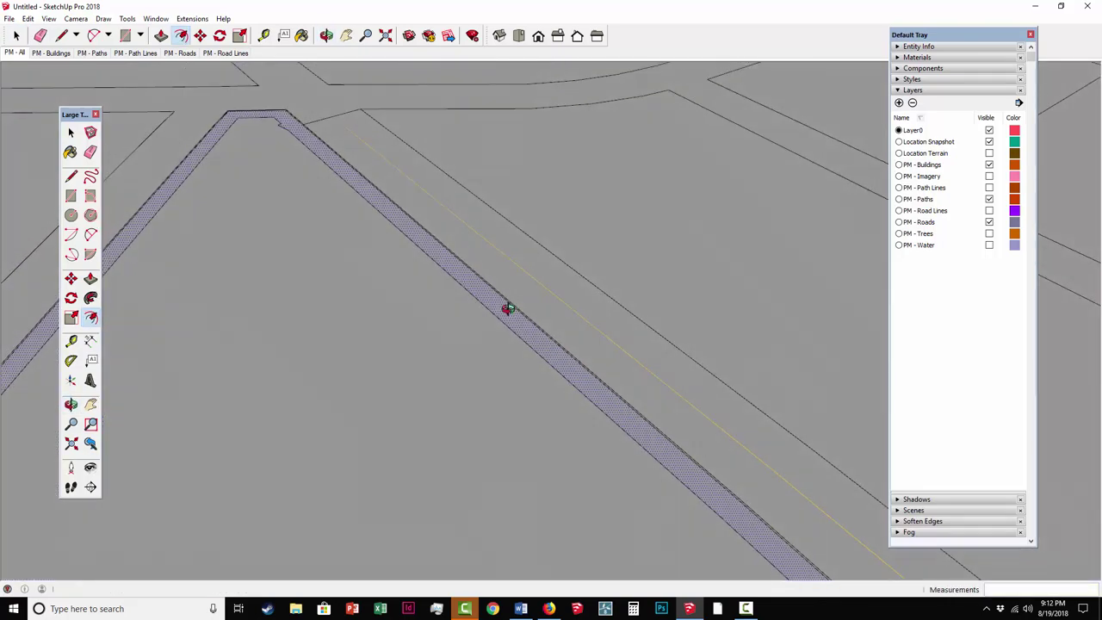
{"action": "key", "text": "space"}
{"action": "left_click", "coordinate": [472, 397]}
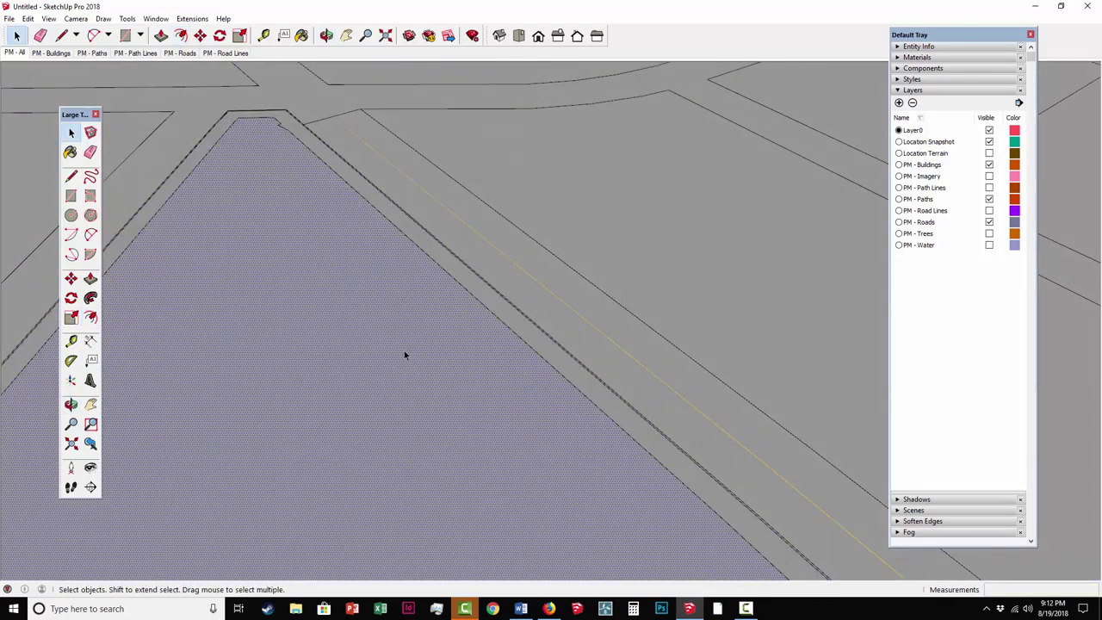
{"action": "key", "text": "f"}
{"action": "left_click", "coordinate": [474, 300]}
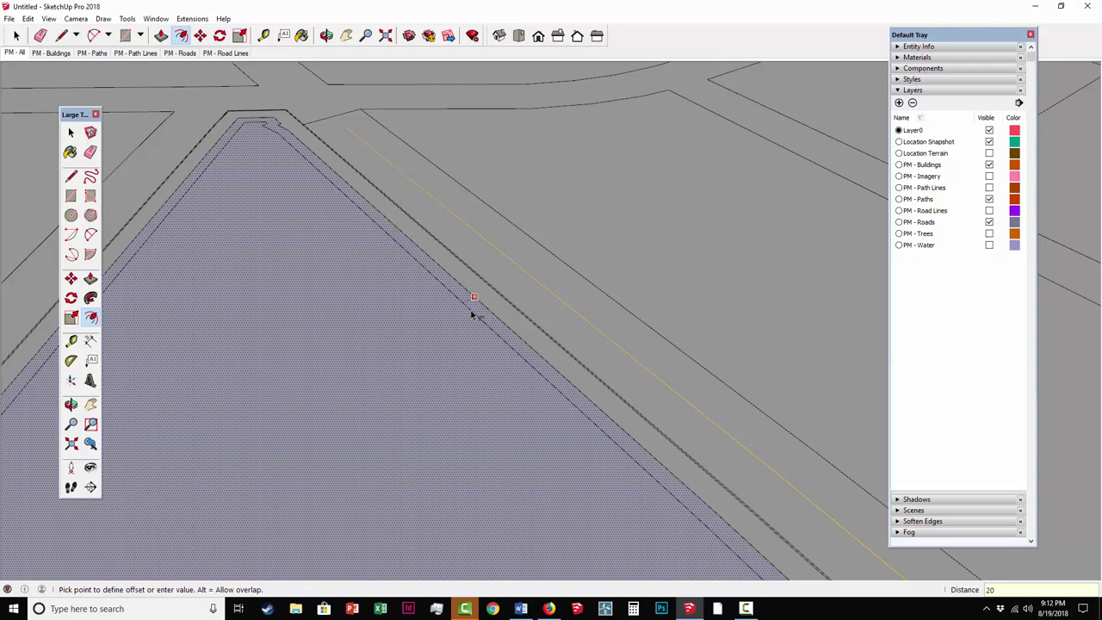
{"action": "type", "text": "20'"}
{"action": "key", "text": "Return"}
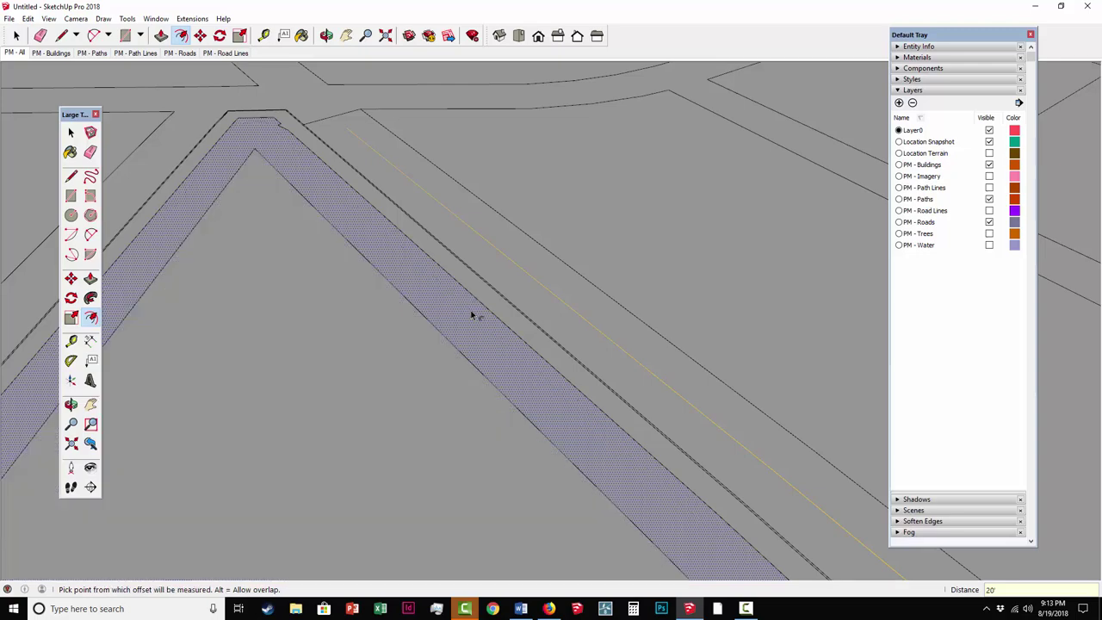
{"action": "key", "text": "space"}
Step: Select the face of the large block on the opposite side of the centre-lined road
{"action": "scroll", "coordinate": [517, 279], "scroll_direction": "down", "scroll_amount": 1}
{"action": "middle_click_drag", "start_coordinate": [563, 327], "coordinate": [528, 261], "text": "shift"}
{"action": "middle_click_drag", "start_coordinate": [593, 337], "coordinate": [561, 287]}
{"action": "scroll", "coordinate": [548, 289], "scroll_direction": "up", "scroll_amount": 4}
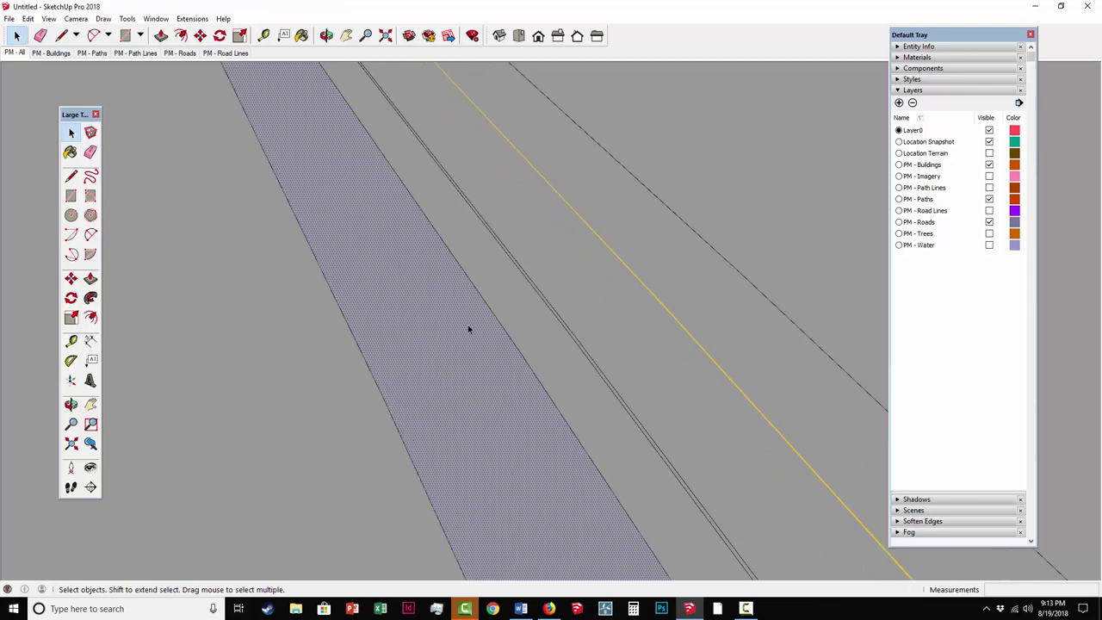
{"action": "scroll", "coordinate": [460, 332], "scroll_direction": "down", "scroll_amount": 1}
{"action": "scroll", "coordinate": [458, 328], "scroll_direction": "down", "scroll_amount": 5}
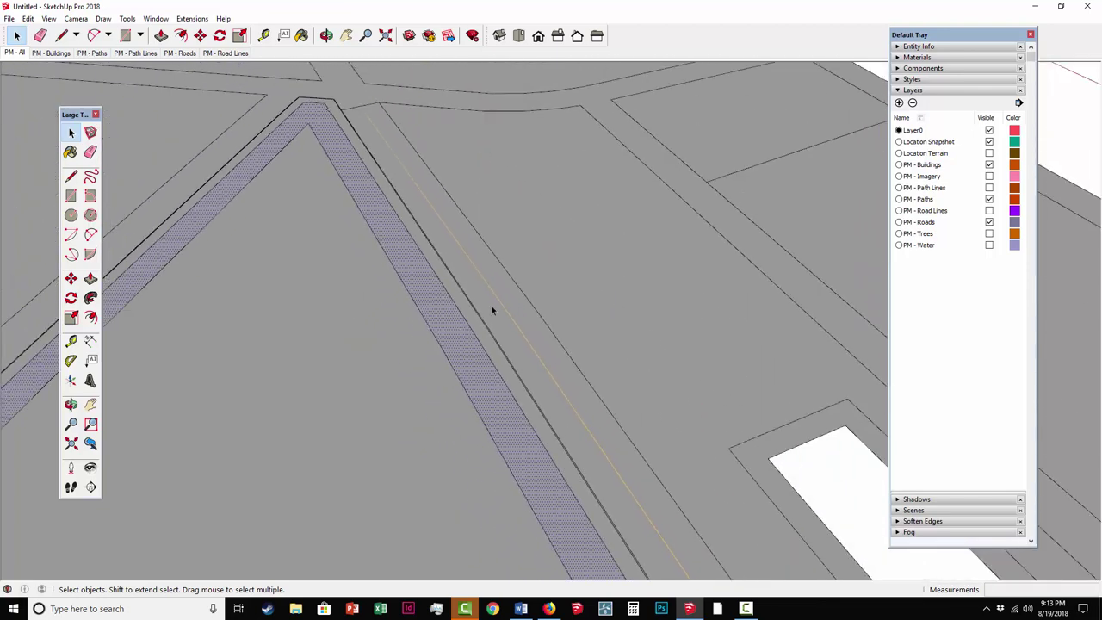
{"action": "middle_click_drag", "start_coordinate": [491, 308], "coordinate": [488, 362]}
{"action": "scroll", "coordinate": [495, 295], "scroll_direction": "up", "scroll_amount": 6}
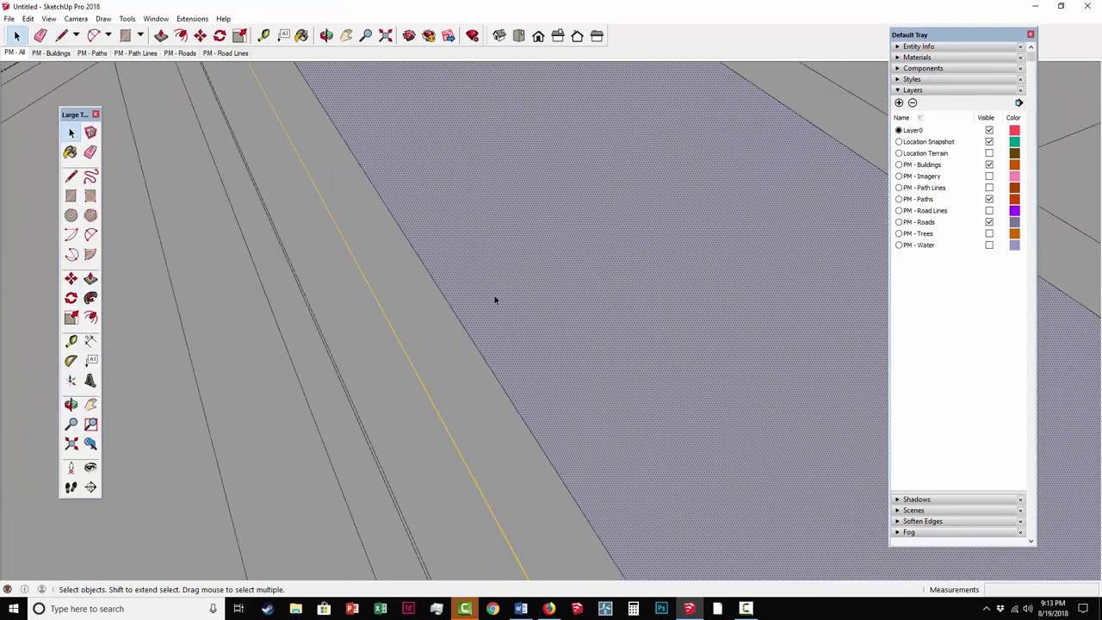
{"action": "key", "text": "f"}
{"action": "key", "text": "space"}
{"action": "left_click", "coordinate": [92, 316]}
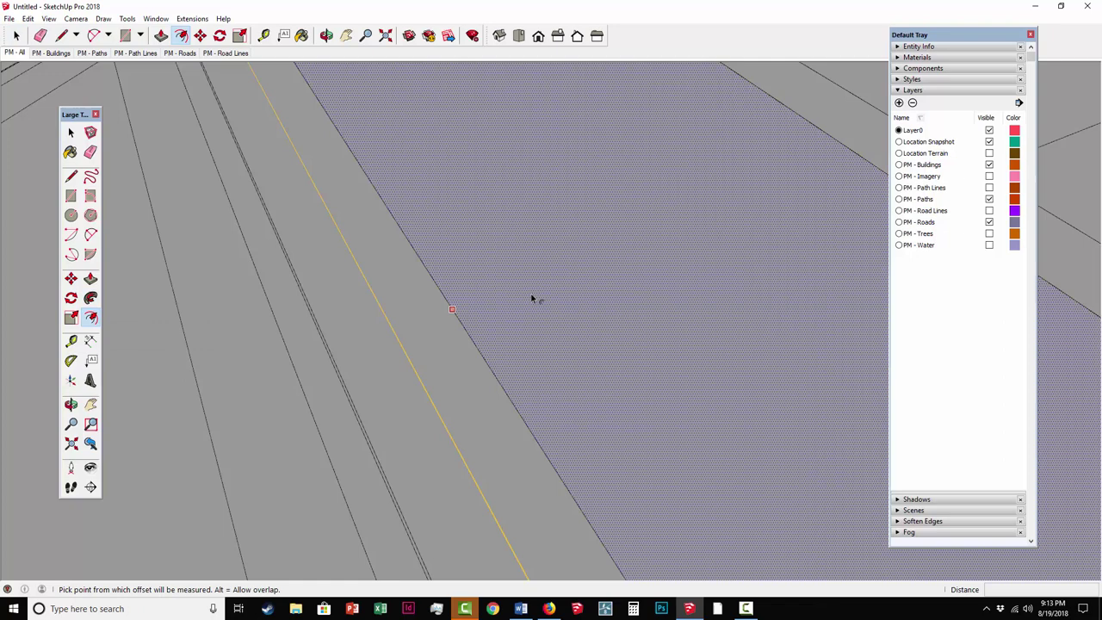
{"action": "left_click", "coordinate": [485, 333]}
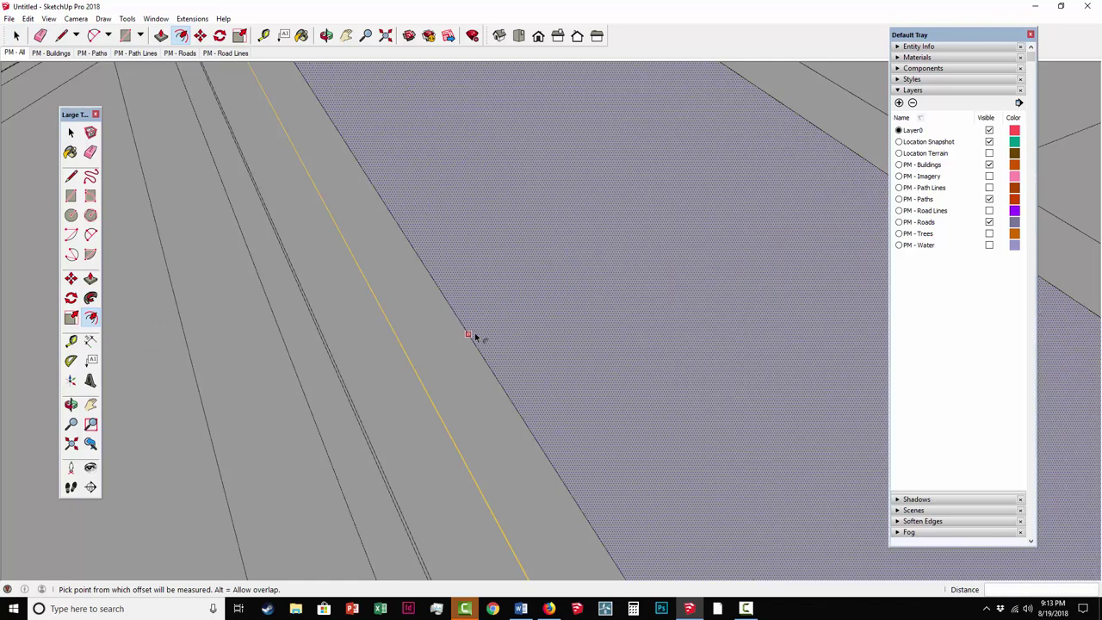
{"action": "type", "text": "6"}
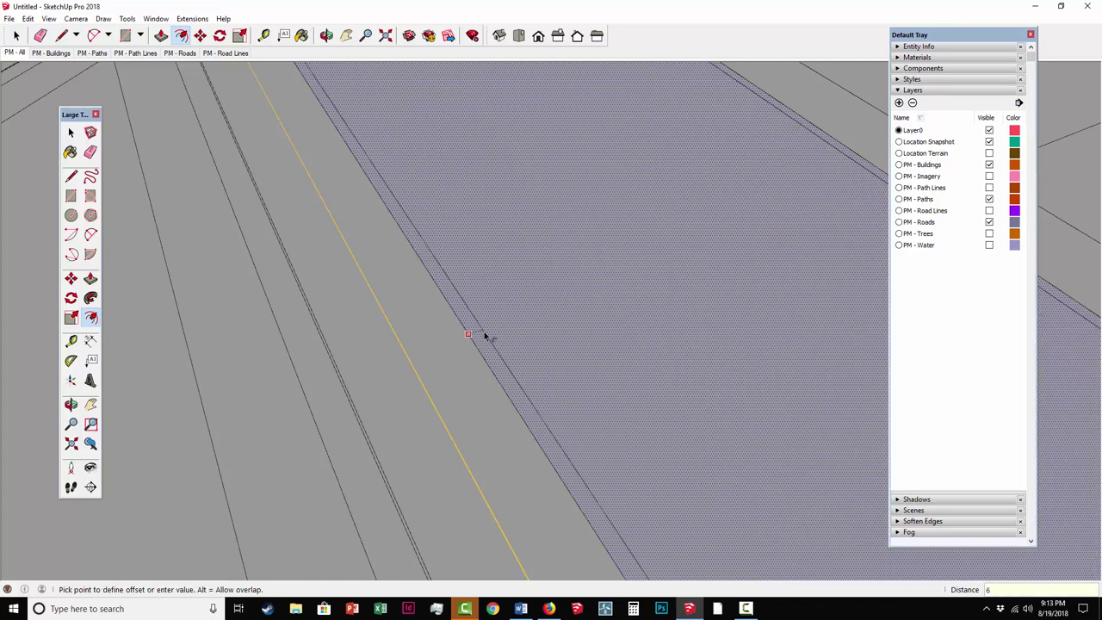
{"action": "type", "text": "/"}
{"action": "right_click", "coordinate": [484, 336]}
{"action": "left_click", "coordinate": [698, 47]}
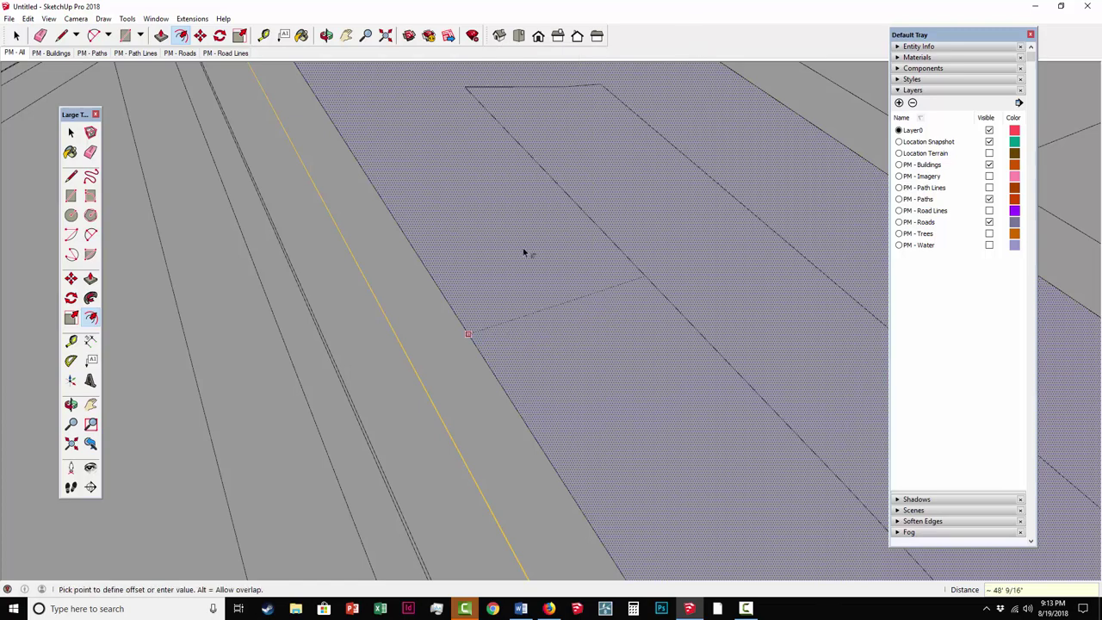
{"action": "scroll", "coordinate": [524, 250], "scroll_direction": "up", "scroll_amount": 1}
{"action": "type", "text": "/"}
{"action": "right_click", "coordinate": [465, 351]}
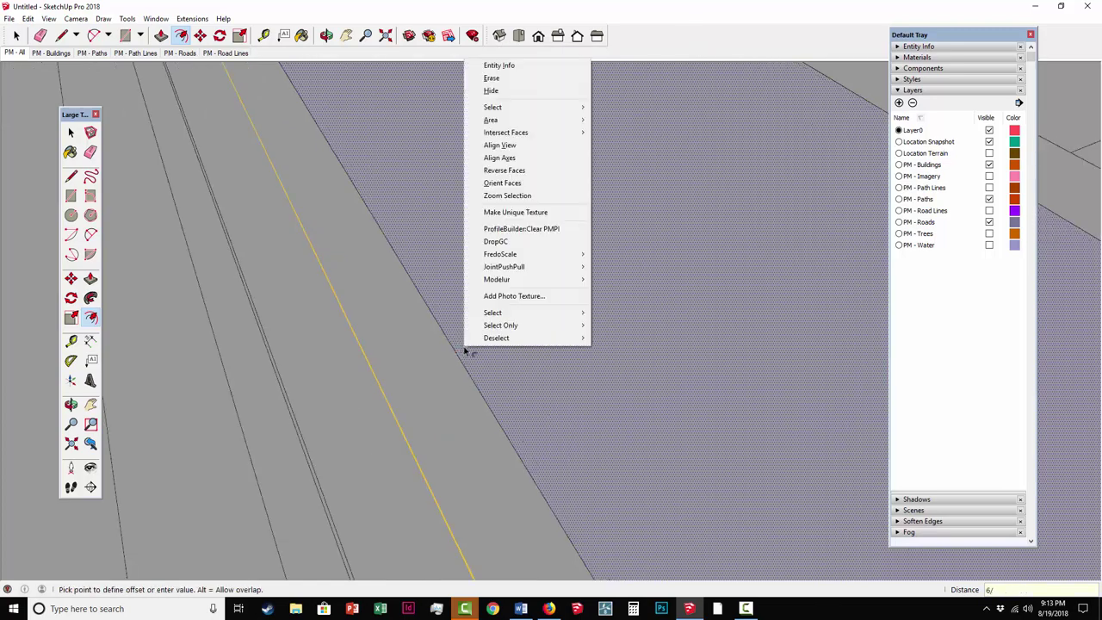
{"action": "key", "text": "Escape"}
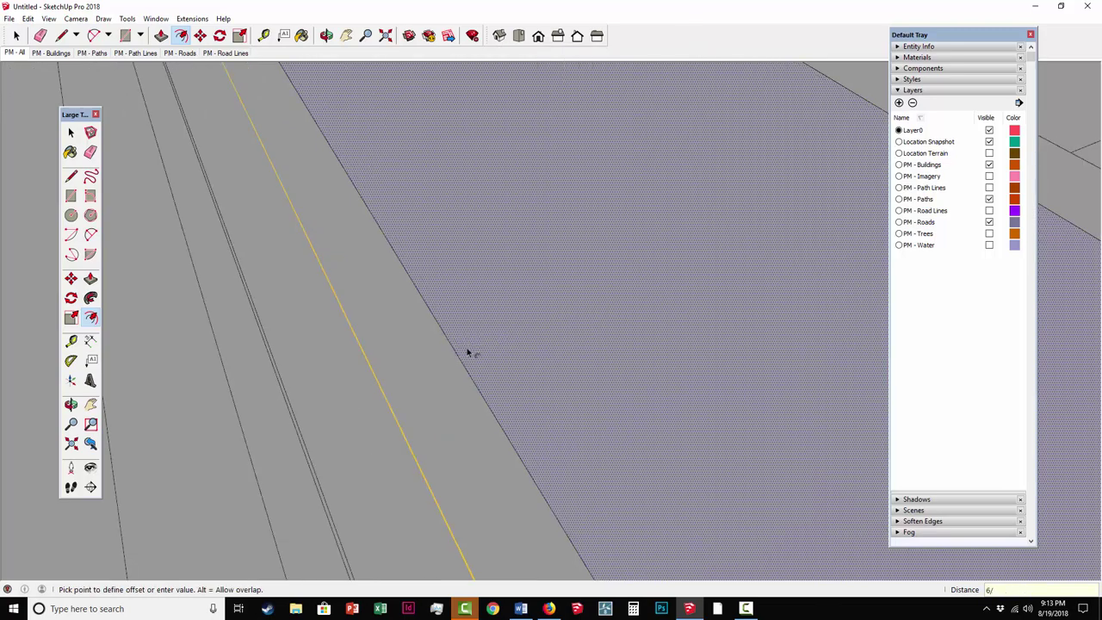
Step: Offset the outline of the selected block across the road inward 6"
{"action": "left_click", "coordinate": [468, 352]}
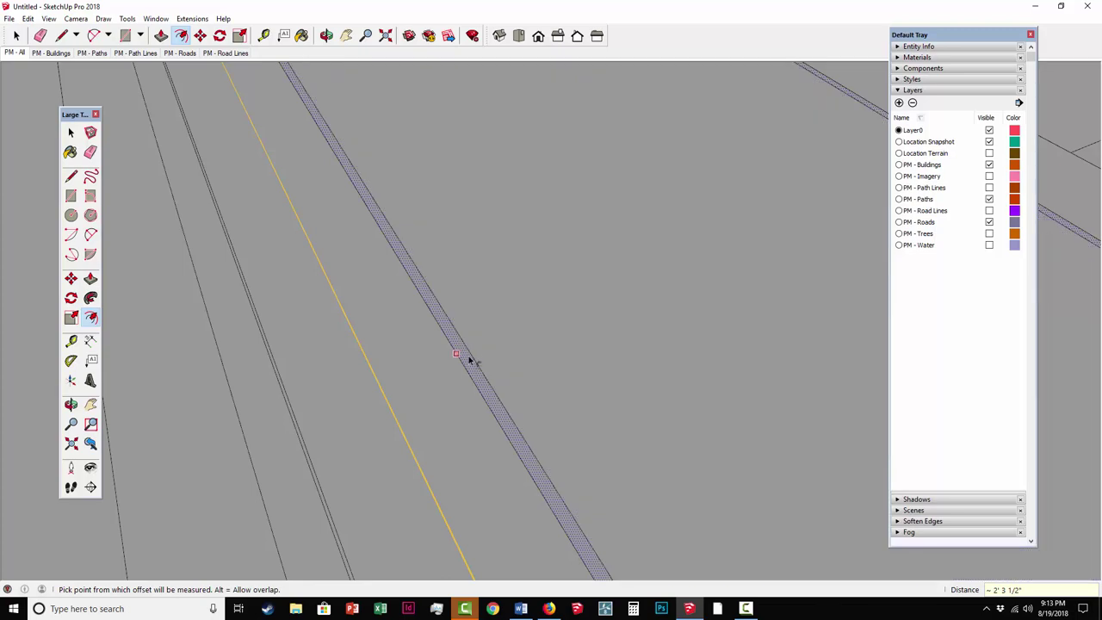
{"action": "left_click", "coordinate": [468, 352]}
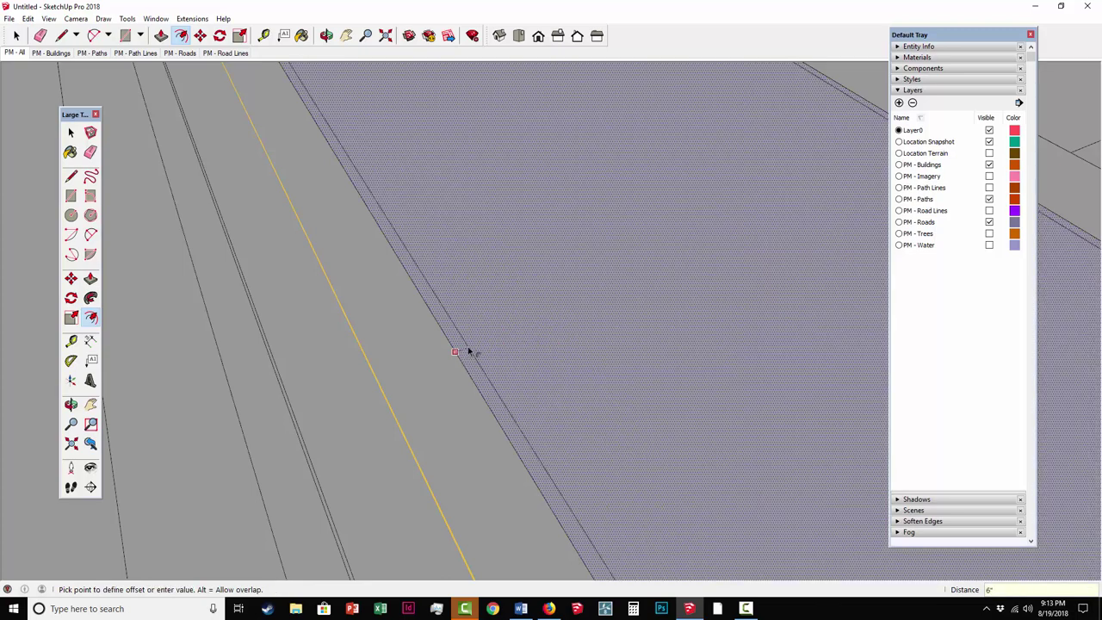
{"action": "key", "text": "Escape"}
Step: Select that block's face inside the 6" border and offset its outline inward 5'
{"action": "key", "text": "space"}
{"action": "left_click", "coordinate": [516, 306]}
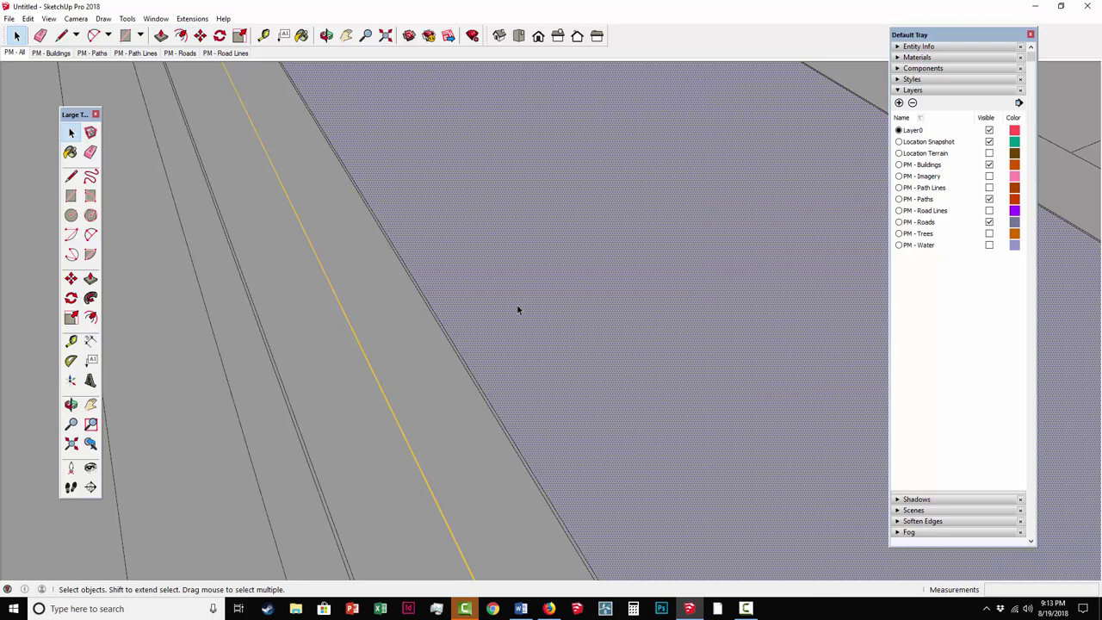
{"action": "key", "text": "f"}
{"action": "left_click", "coordinate": [462, 356]}
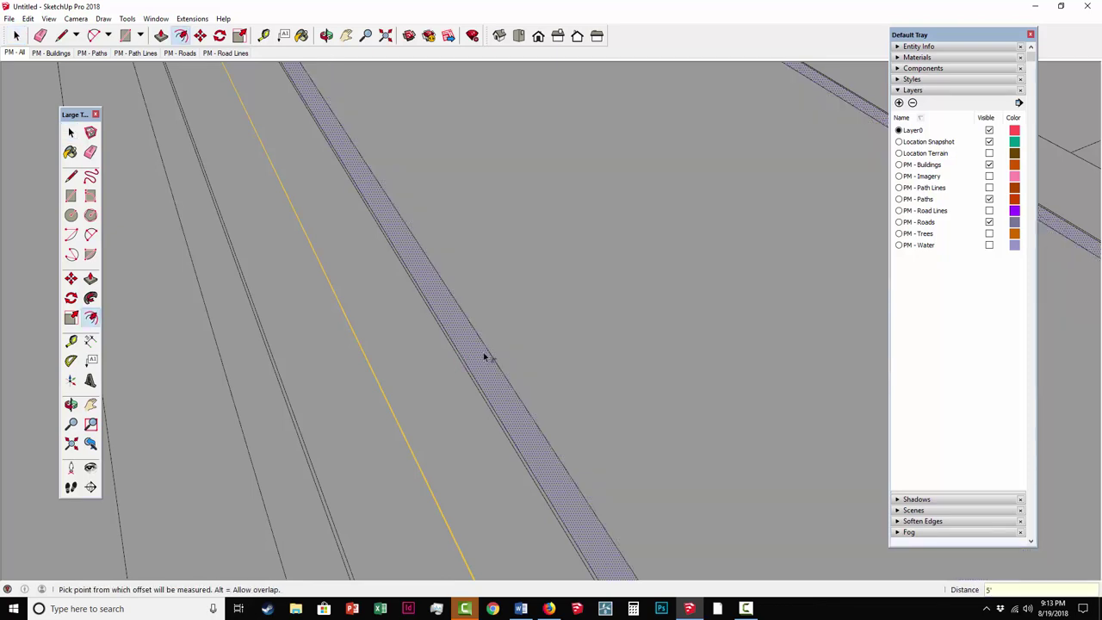
Step: Select the same block's remaining inner face and offset its outline inward another 12'
{"action": "left_click", "coordinate": [485, 359]}
{"action": "key", "text": "space"}
{"action": "key", "text": "f"}
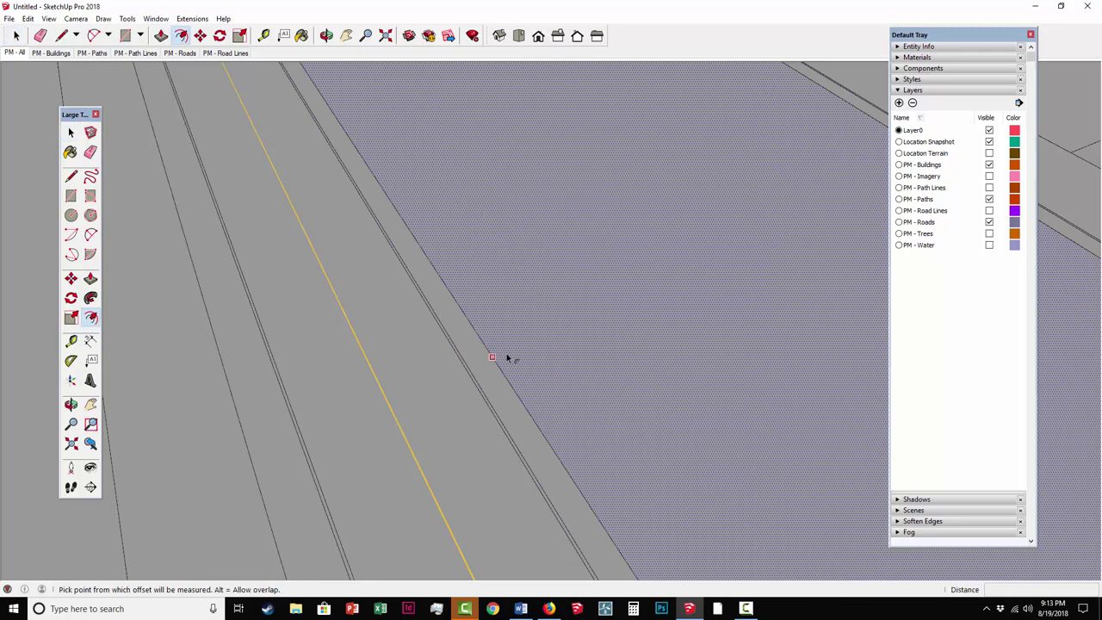
{"action": "left_click", "coordinate": [518, 361]}
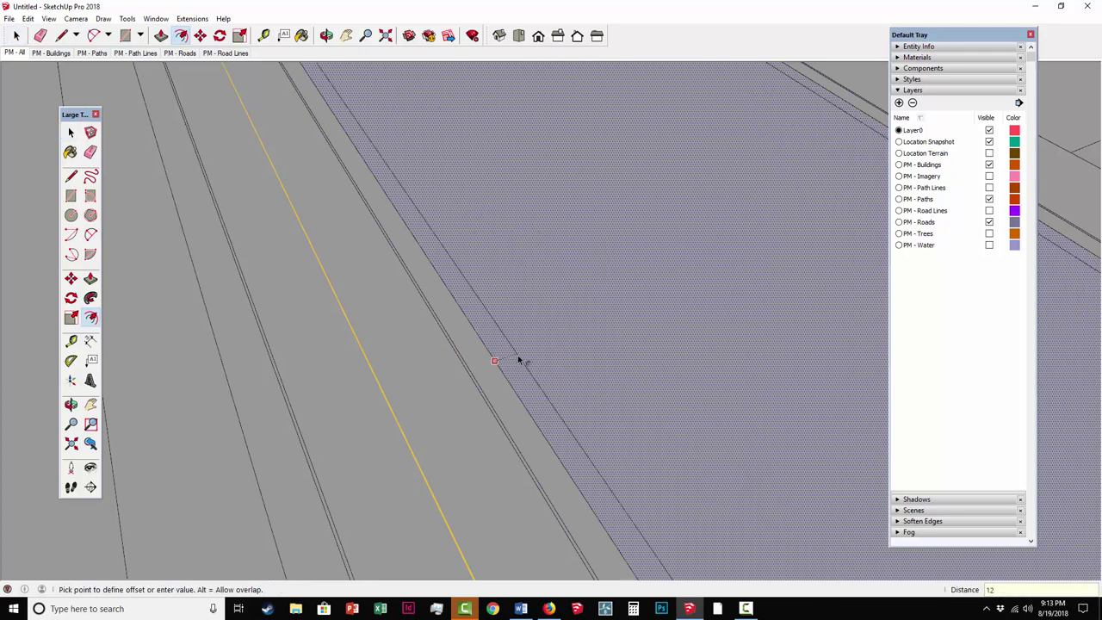
{"action": "type", "text": "12"}
{"action": "key", "text": "Return"}
{"action": "key", "text": "space"}
Step: Paint the narrow 6" curb strips on both sides of the centre-lined road with the dark grey Color M06
{"action": "scroll", "coordinate": [518, 357], "scroll_direction": "down", "scroll_amount": 3}
{"action": "middle_click_drag", "start_coordinate": [518, 357], "coordinate": [541, 309], "text": "shift"}
{"action": "scroll", "coordinate": [585, 287], "scroll_direction": "up", "scroll_amount": 3}
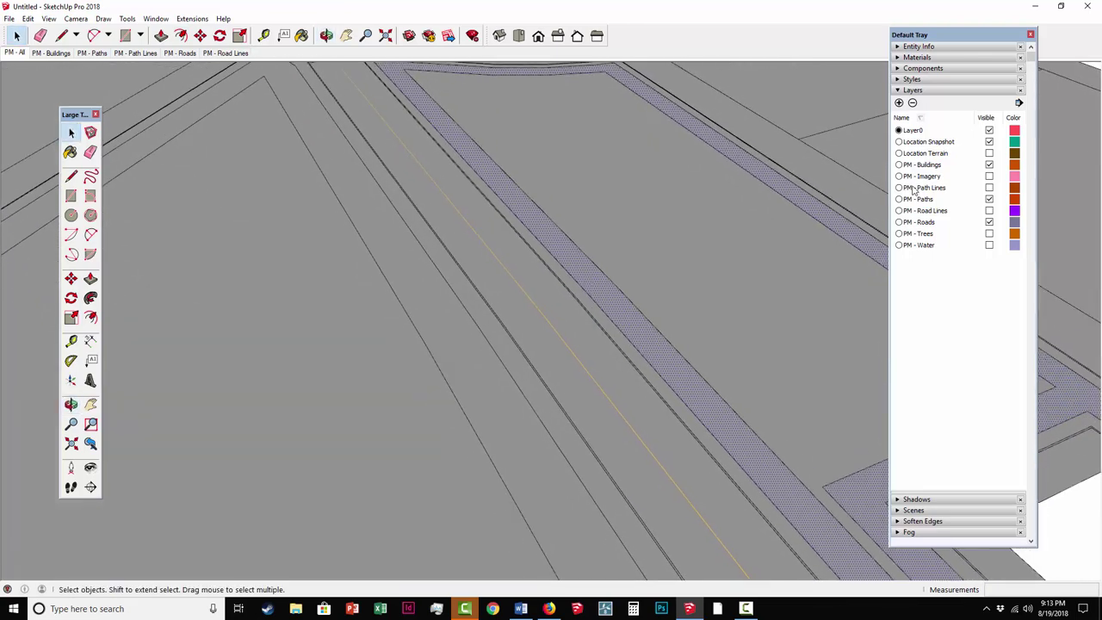
{"action": "left_click", "coordinate": [899, 58]}
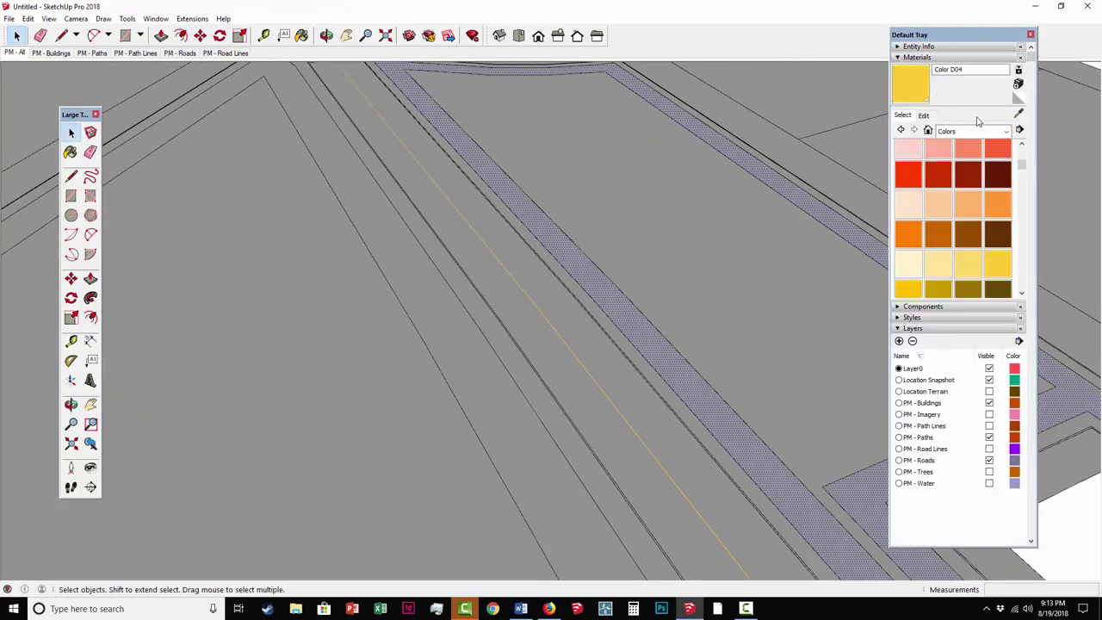
{"action": "left_click_drag", "start_coordinate": [1022, 165], "coordinate": [1033, 269]}
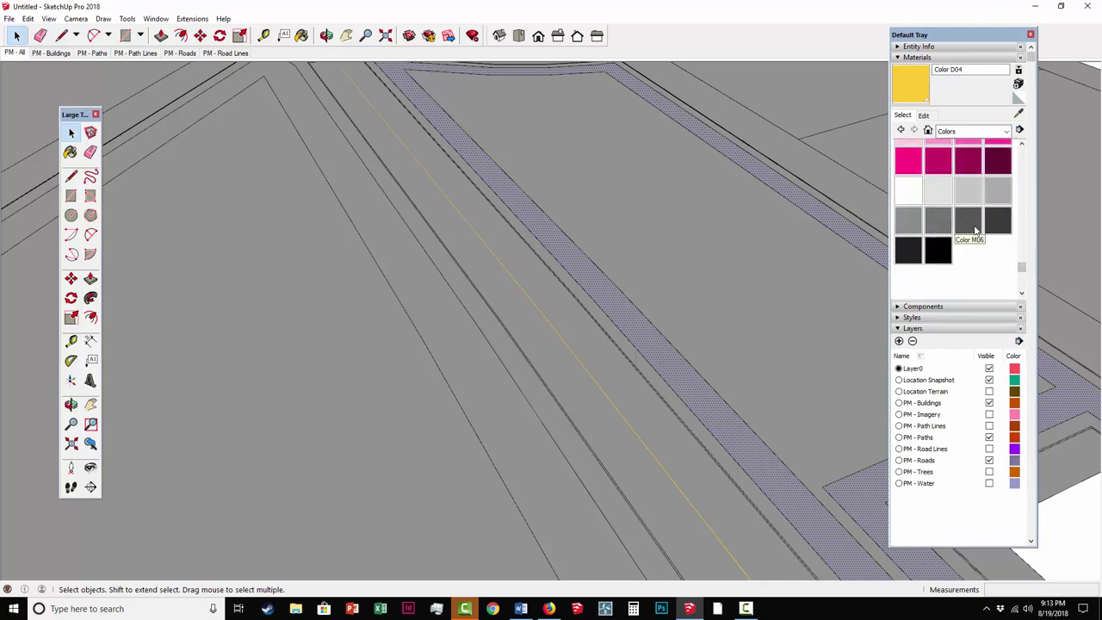
{"action": "left_click", "coordinate": [976, 229]}
{"action": "scroll", "coordinate": [525, 366], "scroll_direction": "up", "scroll_amount": 5}
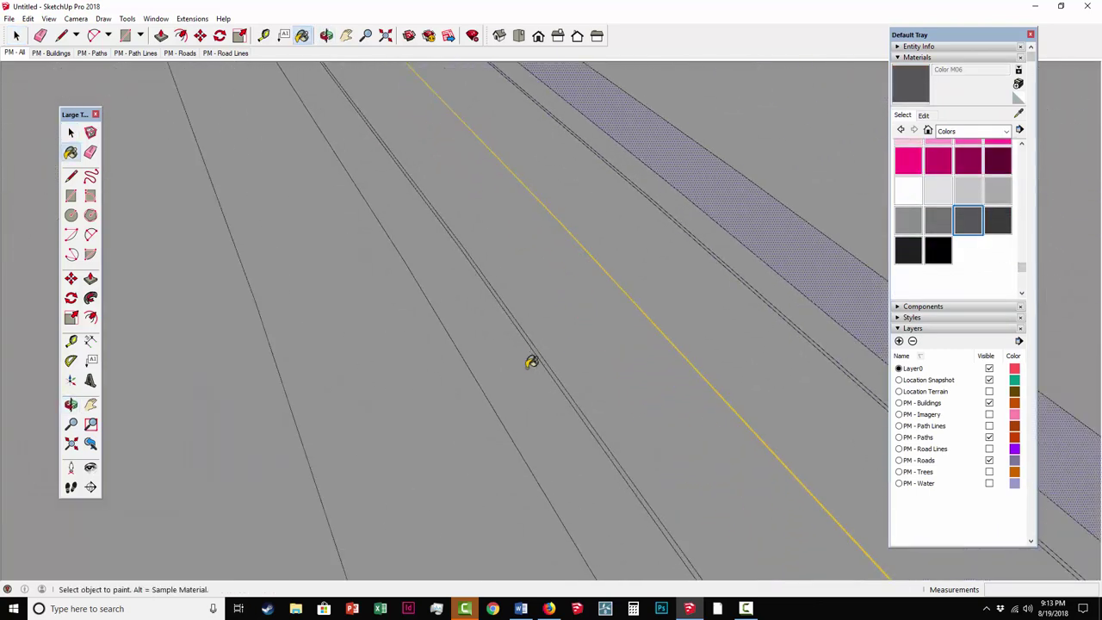
{"action": "mouse_move", "coordinate": [550, 347]}
{"action": "middle_mouse_down"}
{"action": "mouse_move", "coordinate": [711, 320]}
{"action": "mouse_move", "coordinate": [702, 320]}
{"action": "middle_mouse_up"}
{"action": "scroll", "coordinate": [680, 219], "scroll_direction": "down", "scroll_amount": 3}
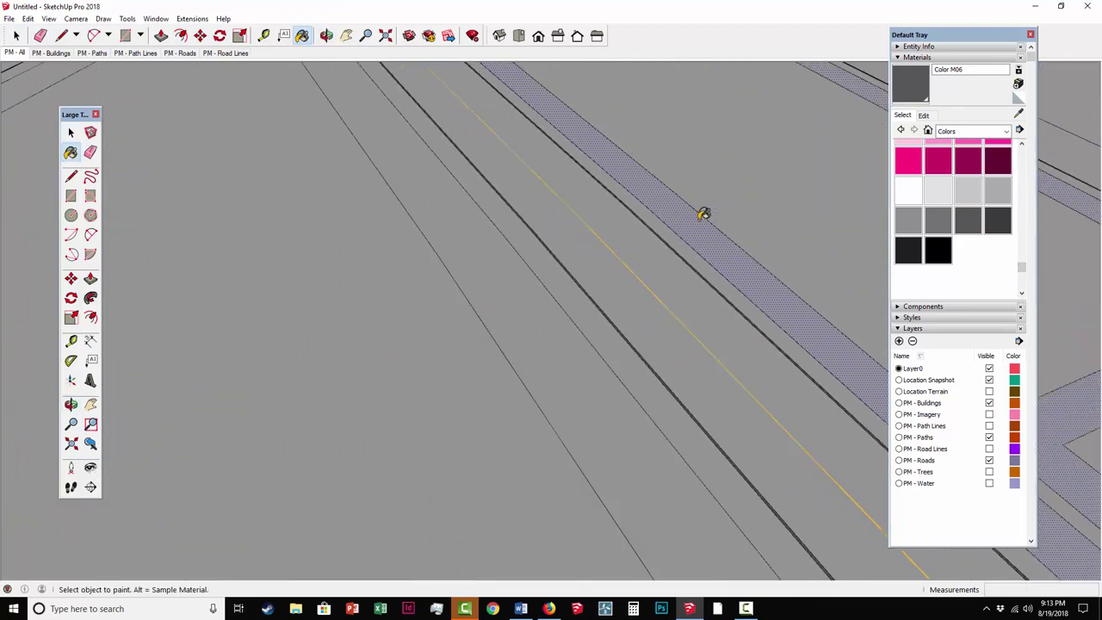
Step: Paint the strips just inside the curbs of both blocks with the Grass Dark Green landscaping material
{"action": "left_click", "coordinate": [992, 132]}
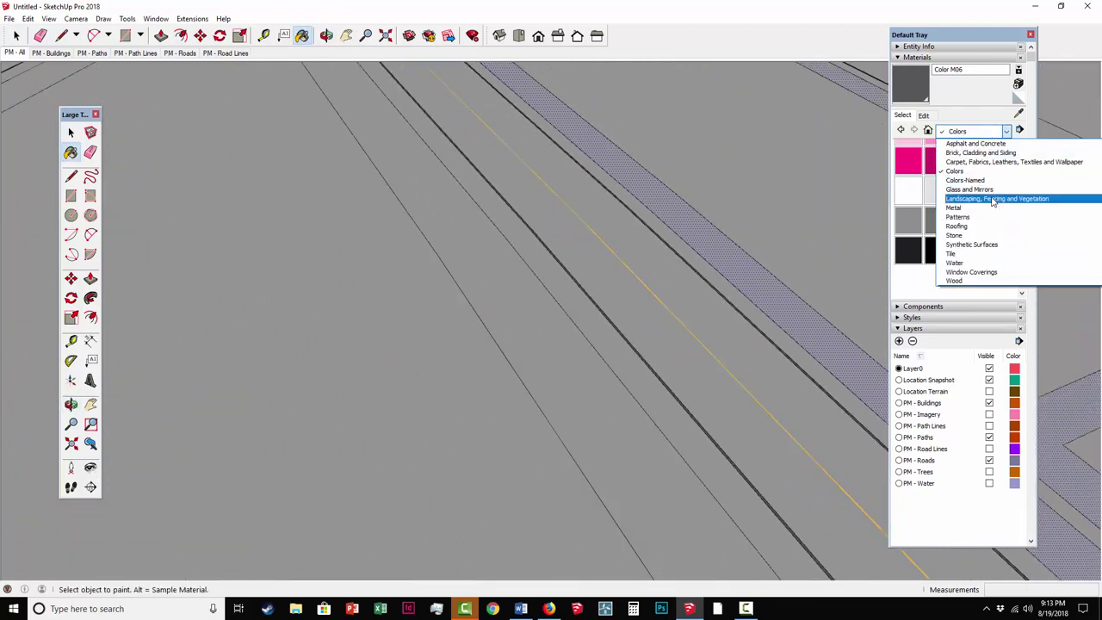
{"action": "left_click", "coordinate": [990, 197]}
{"action": "left_click", "coordinate": [997, 213]}
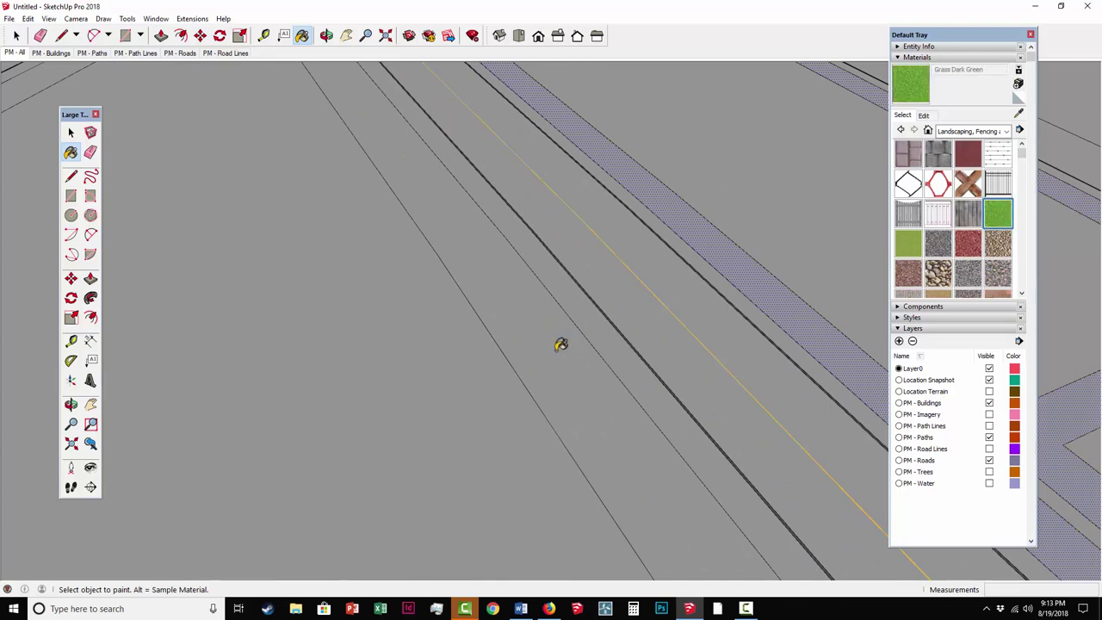
{"action": "middle_click", "coordinate": [583, 342]}
{"action": "left_click", "coordinate": [603, 330]}
{"action": "mouse_move", "coordinate": [692, 315]}
{"action": "middle_mouse_down"}
{"action": "mouse_move", "coordinate": [639, 310]}
{"action": "mouse_move", "coordinate": [617, 250]}
{"action": "mouse_move", "coordinate": [648, 212]}
{"action": "middle_mouse_up"}
{"action": "left_click", "coordinate": [656, 292]}
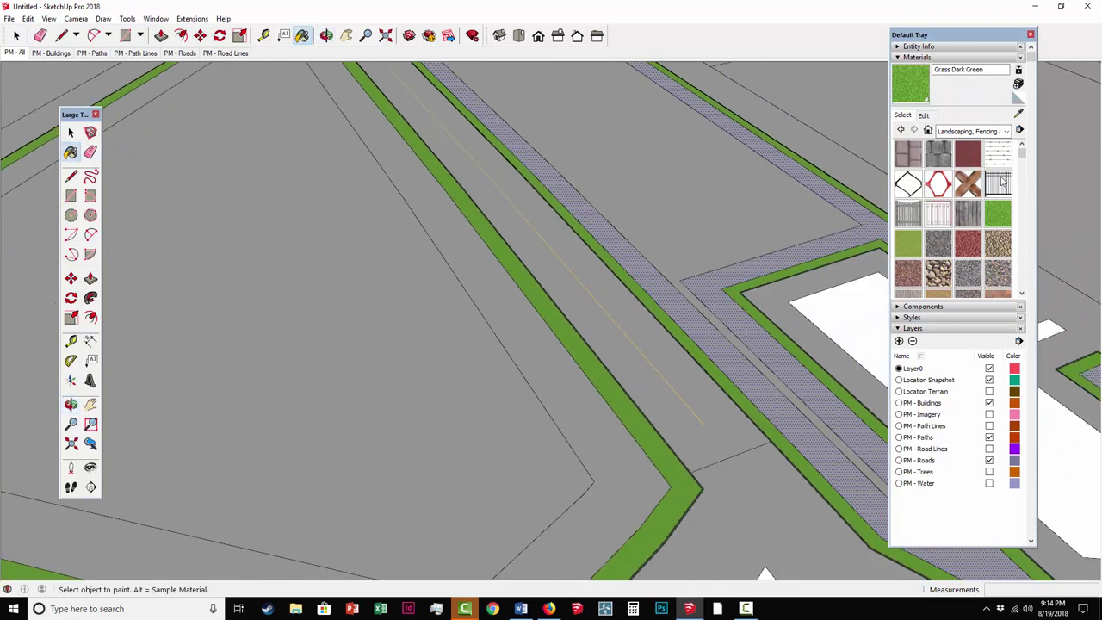
Step: Paint the wide strips inside the grass bands with Concrete Aggregate Smoke from the Asphalt and Concrete materials
{"action": "left_click", "coordinate": [994, 132]}
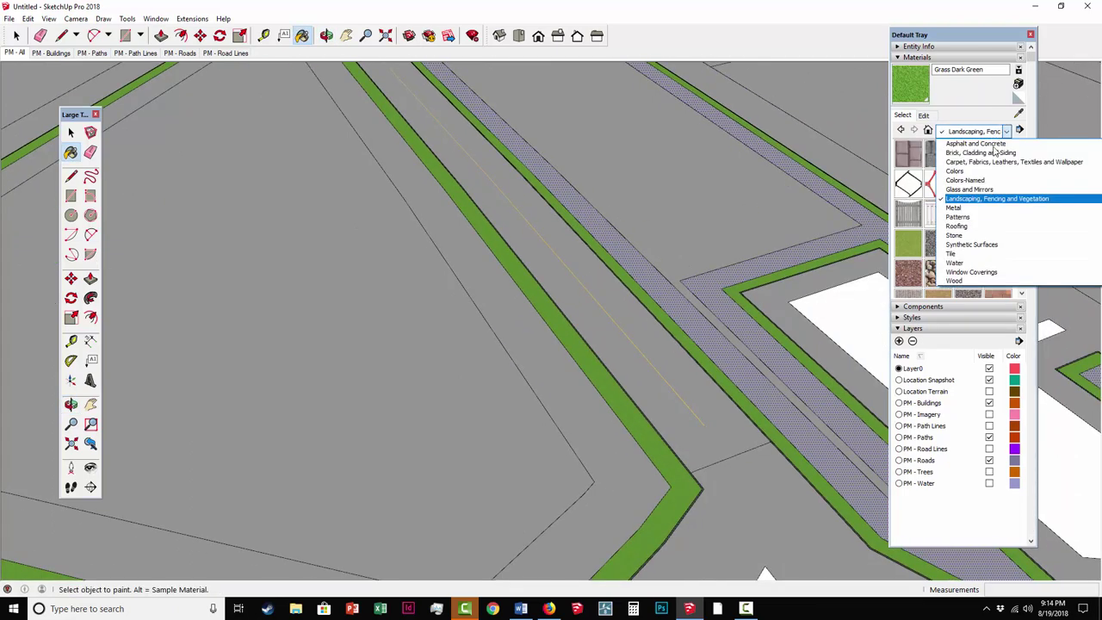
{"action": "left_click", "coordinate": [982, 143]}
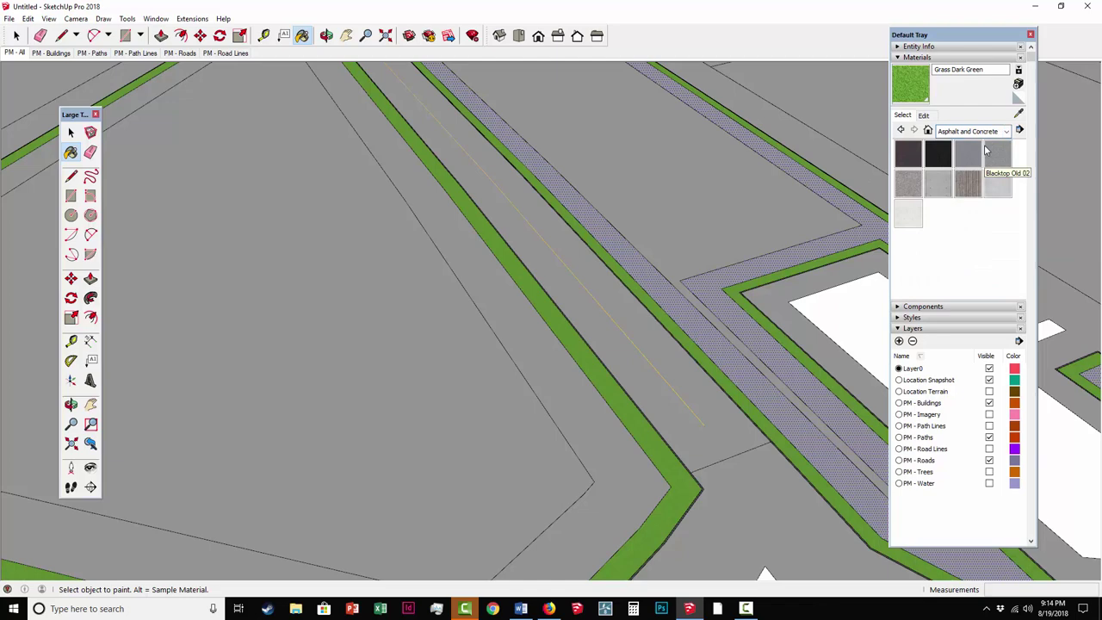
{"action": "left_click", "coordinate": [909, 184]}
{"action": "scroll", "coordinate": [568, 336], "scroll_direction": "down", "scroll_amount": 2}
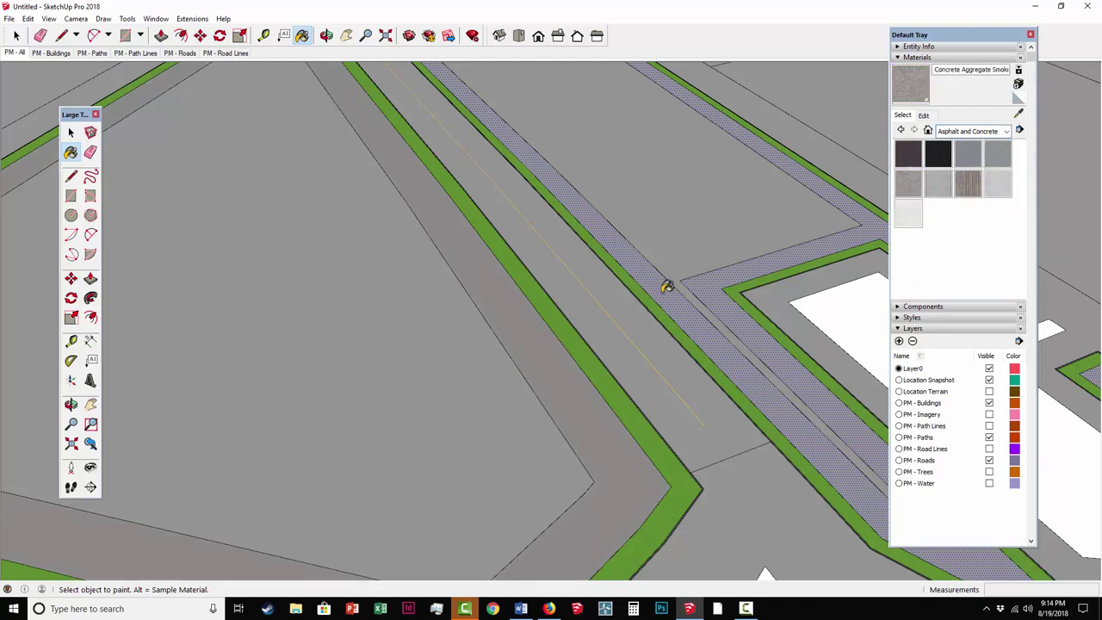
{"action": "scroll", "coordinate": [688, 280], "scroll_direction": "down", "scroll_amount": 3}
{"action": "scroll", "coordinate": [762, 263], "scroll_direction": "up", "scroll_amount": 2}
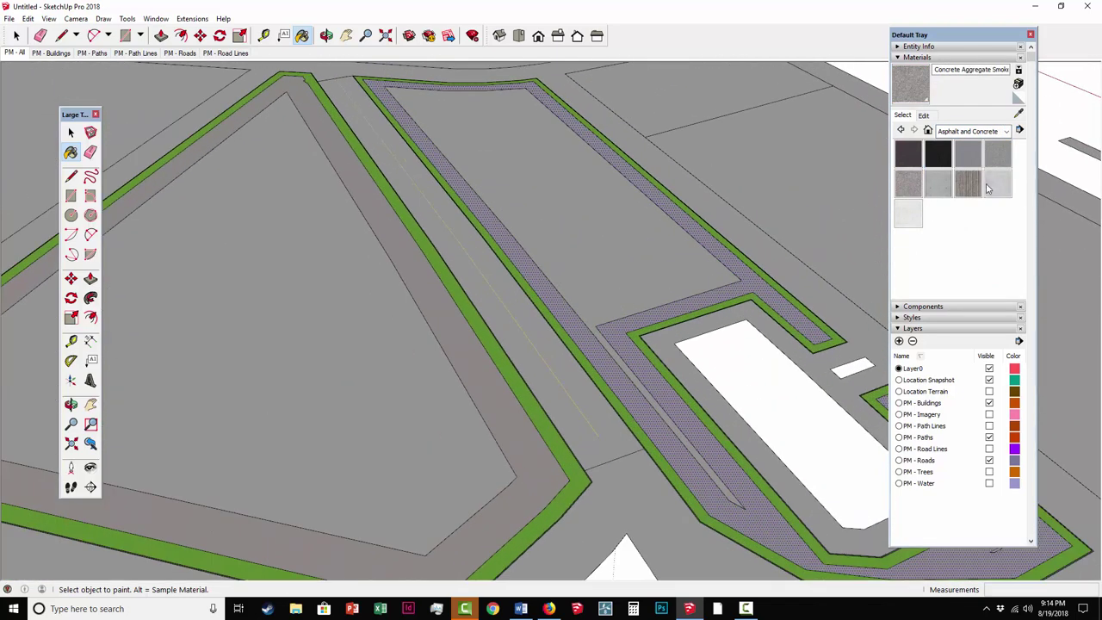
Step: Paint the remaining inner faces of both blocks with the Polished Concrete New material
{"action": "left_click", "coordinate": [990, 186]}
{"action": "left_click", "coordinate": [566, 266]}
{"action": "left_click", "coordinate": [419, 319]}
{"action": "mouse_move", "coordinate": [418, 319]}
{"action": "middle_mouse_down"}
{"action": "mouse_move", "coordinate": [540, 208]}
{"action": "mouse_move", "coordinate": [585, 284]}
{"action": "middle_mouse_up"}
{"action": "scroll", "coordinate": [559, 247], "scroll_direction": "up", "scroll_amount": 3}
{"action": "key", "text": "space"}
{"action": "scroll", "coordinate": [621, 335], "scroll_direction": "up", "scroll_amount": 2}
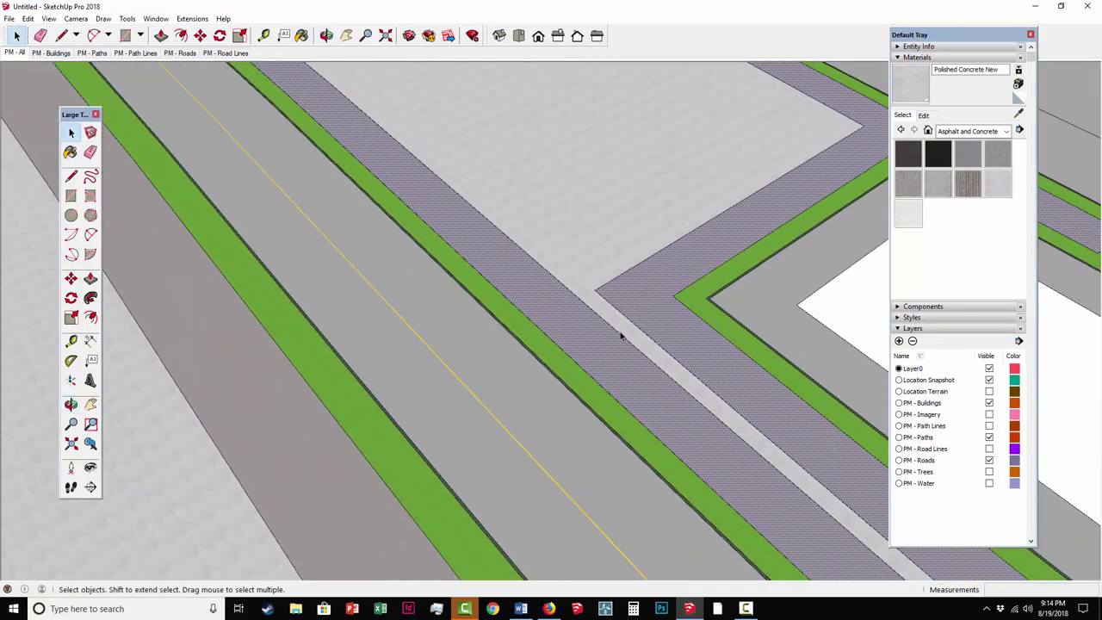
Step: Draw a line from the block's inner corner to the nearby sidewalk edge and merge the leftover narrow light strip into the sidewalk
{"action": "key", "text": "l"}
{"action": "left_click", "coordinate": [595, 291]}
{"action": "left_click", "coordinate": [582, 298]}
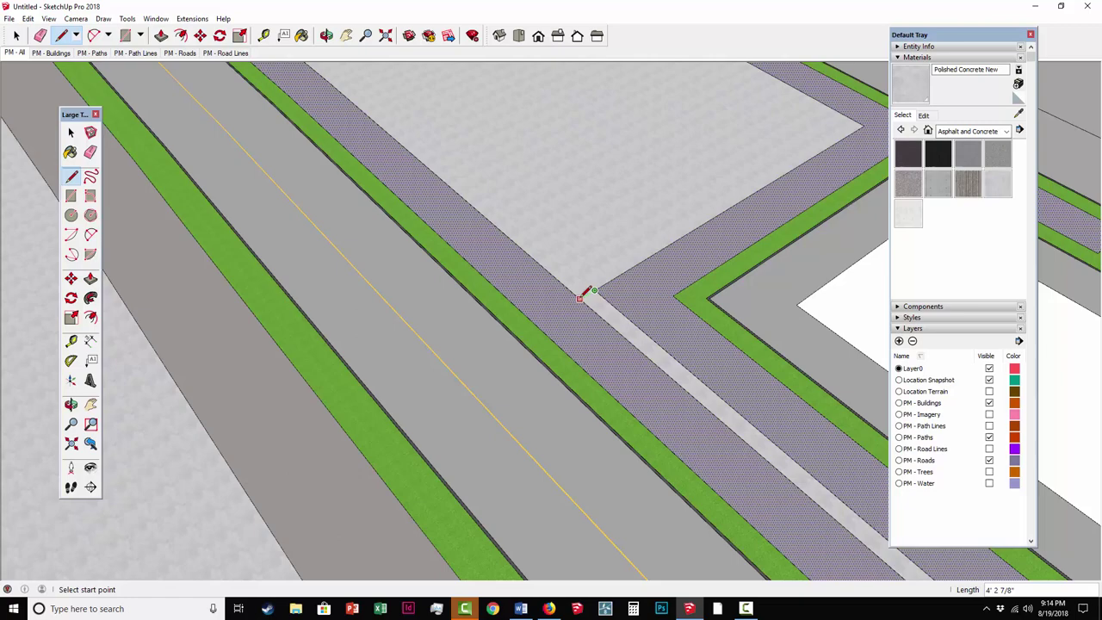
{"action": "key", "text": "q"}
{"action": "key", "text": "e"}
{"action": "scroll", "coordinate": [642, 322], "scroll_direction": "down", "scroll_amount": 3}
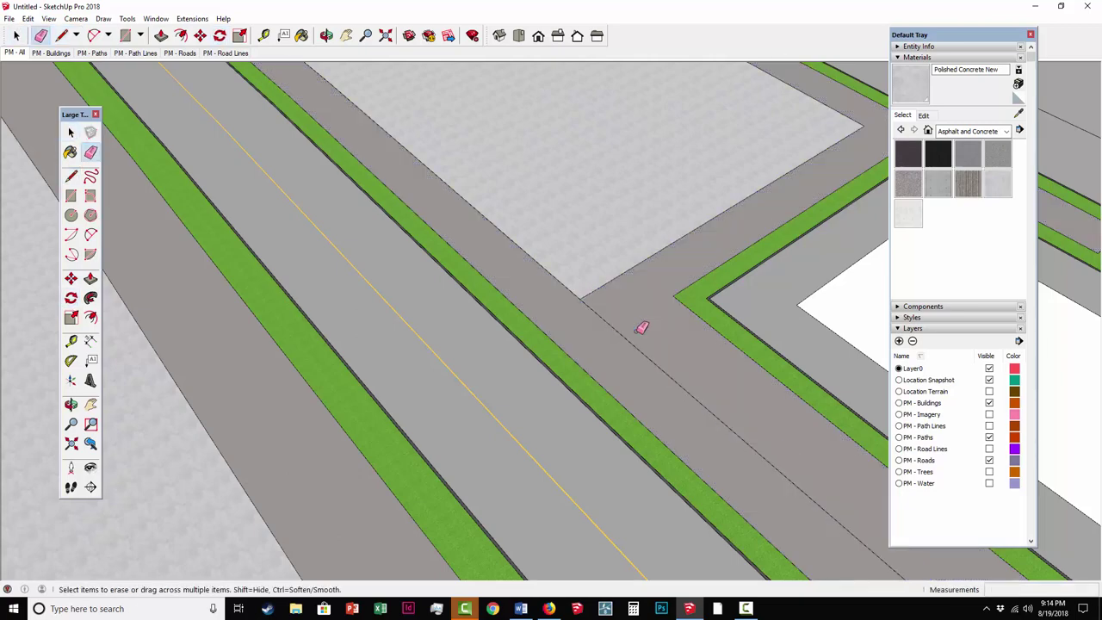
Step: Sample the road's #303030 material and darken it to an HLS lightness of 35
{"action": "middle_click_drag", "start_coordinate": [638, 319], "coordinate": [502, 319]}
{"action": "scroll", "coordinate": [482, 278], "scroll_direction": "up", "scroll_amount": 3}
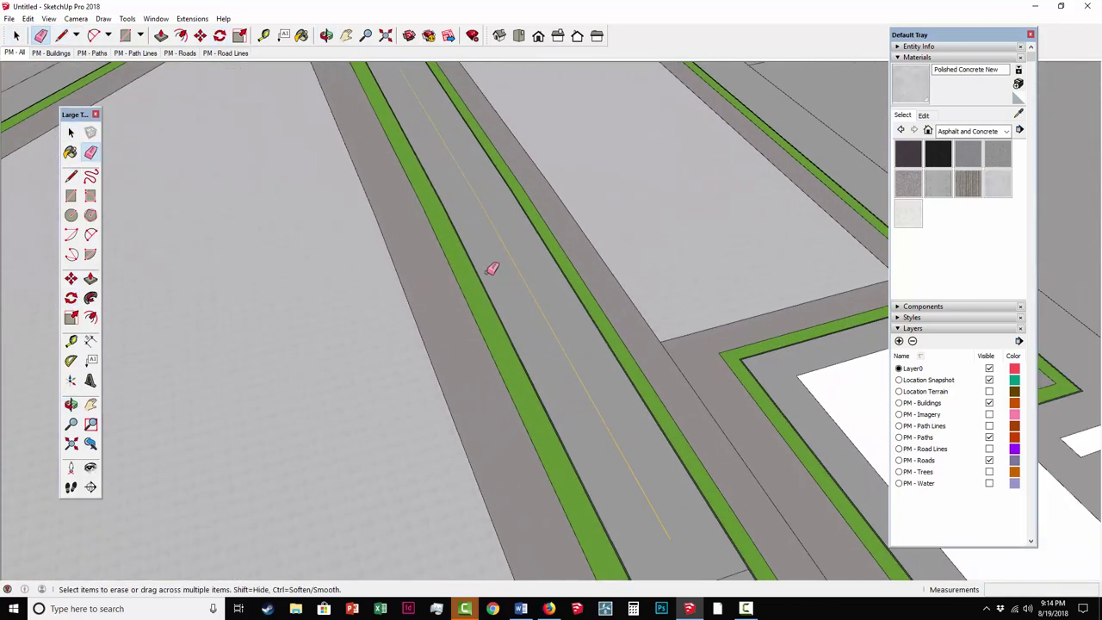
{"action": "key", "text": "b"}
{"action": "left_click", "coordinate": [520, 279], "text": "alt"}
{"action": "left_click", "coordinate": [924, 116]}
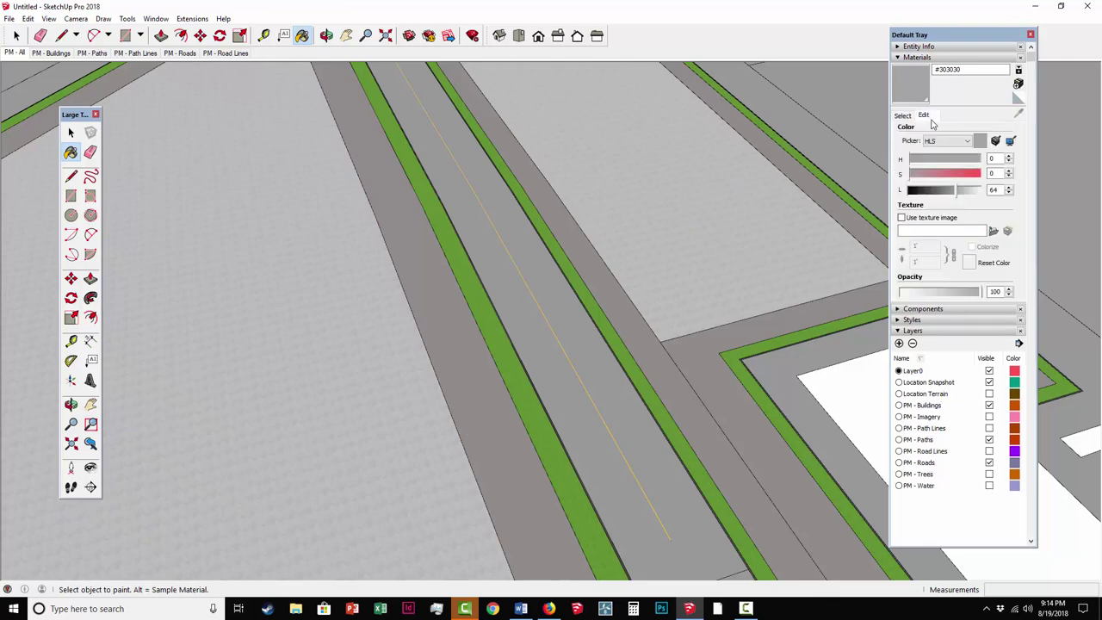
{"action": "left_click", "coordinate": [936, 192]}
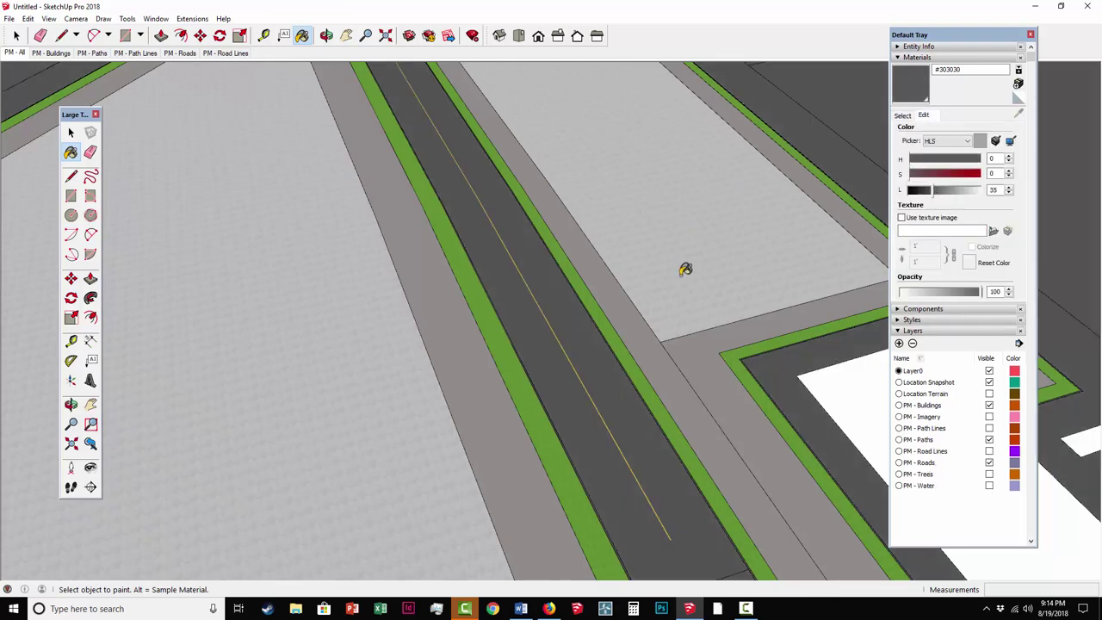
Step: Examine the darkened road, its crosswalk, grass bands, sidewalks and rounded block corners from several angles
{"action": "middle_click_drag", "start_coordinate": [685, 270], "coordinate": [590, 217]}
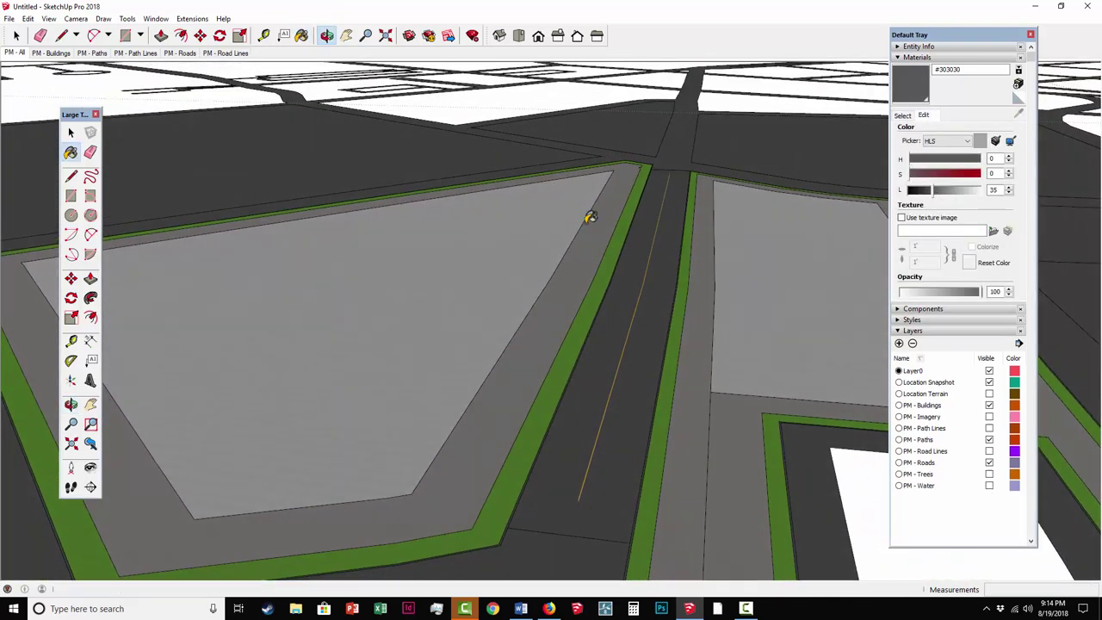
{"action": "middle_click_drag", "start_coordinate": [578, 256], "coordinate": [595, 258]}
{"action": "middle_click_drag", "start_coordinate": [603, 315], "coordinate": [621, 320]}
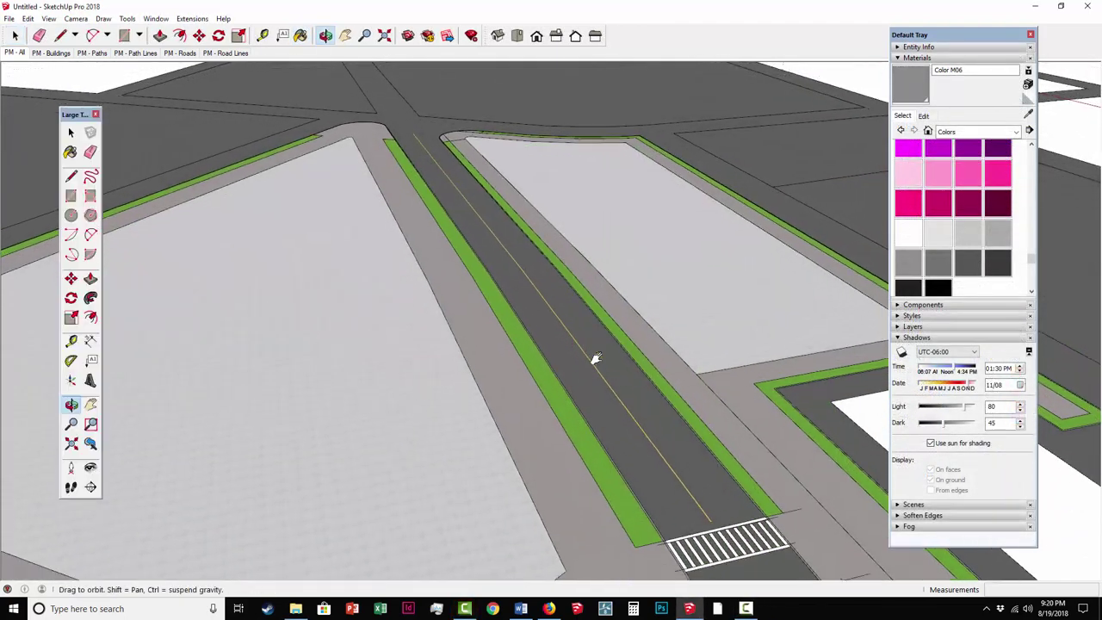
{"action": "middle_click_drag", "start_coordinate": [595, 358], "coordinate": [658, 501]}
{"action": "scroll", "coordinate": [658, 500], "scroll_direction": "up", "scroll_amount": 1}
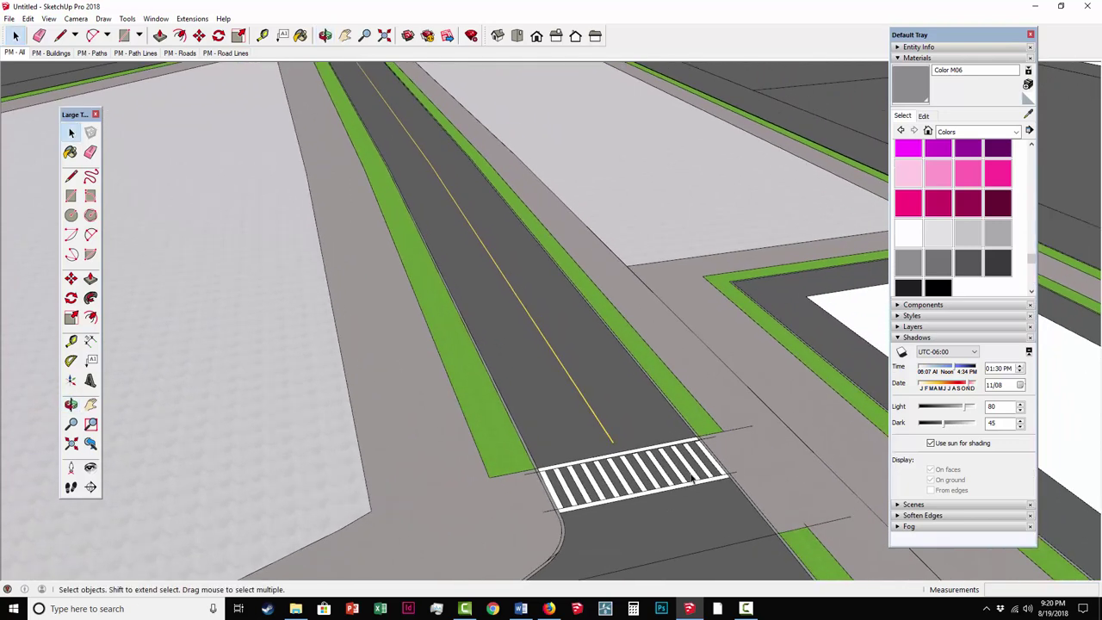
{"action": "scroll", "coordinate": [723, 450], "scroll_direction": "up", "scroll_amount": 1}
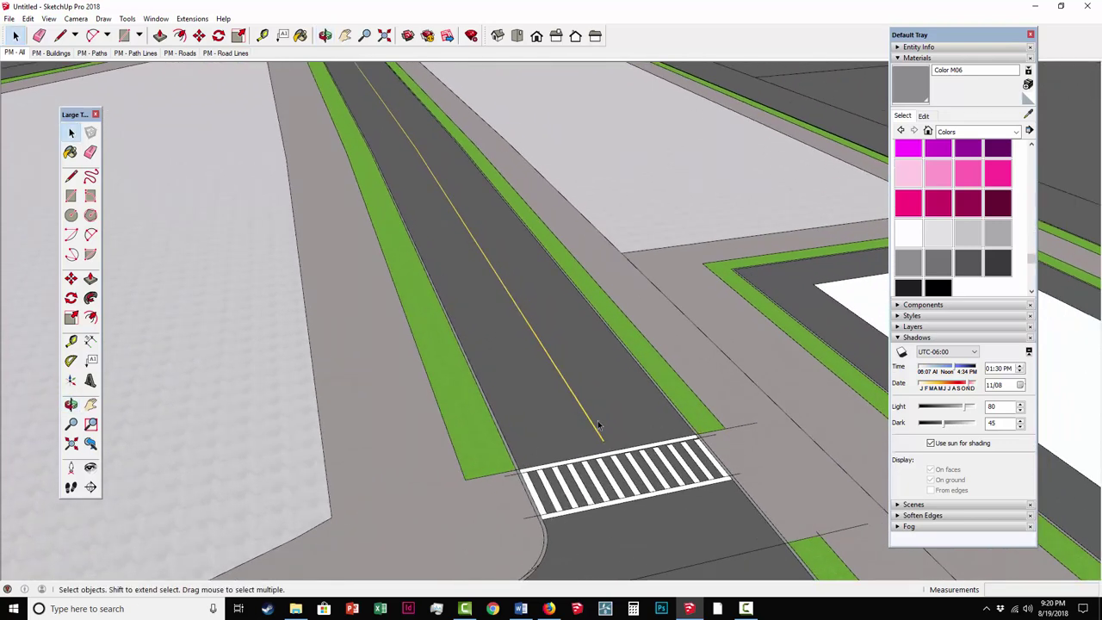
{"action": "middle_click_drag", "start_coordinate": [599, 425], "coordinate": [587, 378]}
{"action": "middle_click_drag", "start_coordinate": [418, 209], "coordinate": [454, 281]}
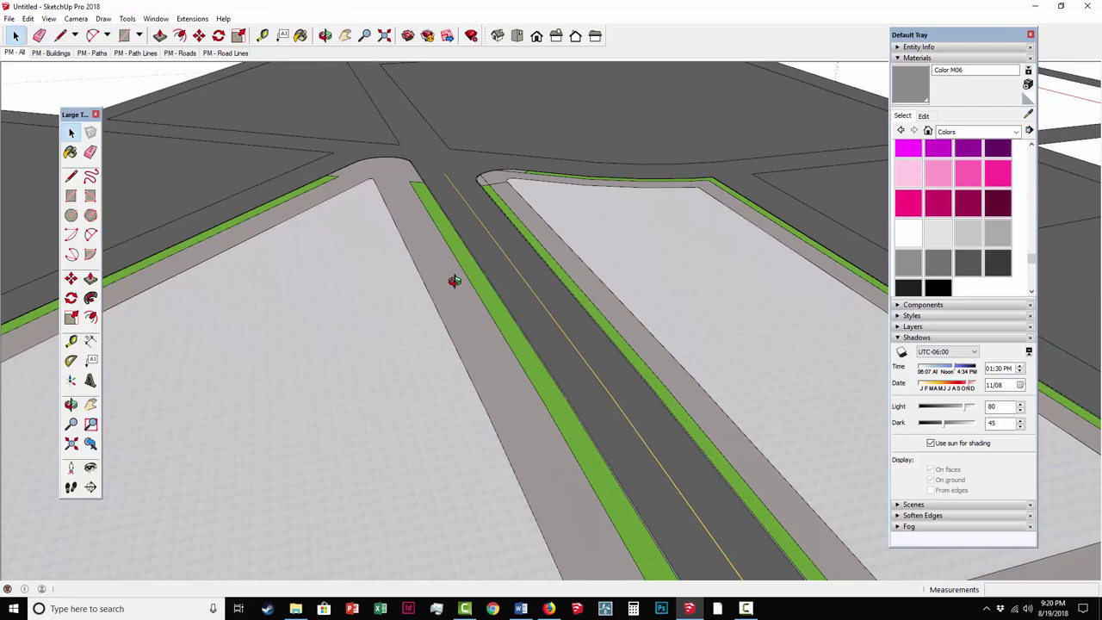
{"action": "middle_click_drag", "start_coordinate": [654, 364], "coordinate": [588, 213], "text": "shift"}
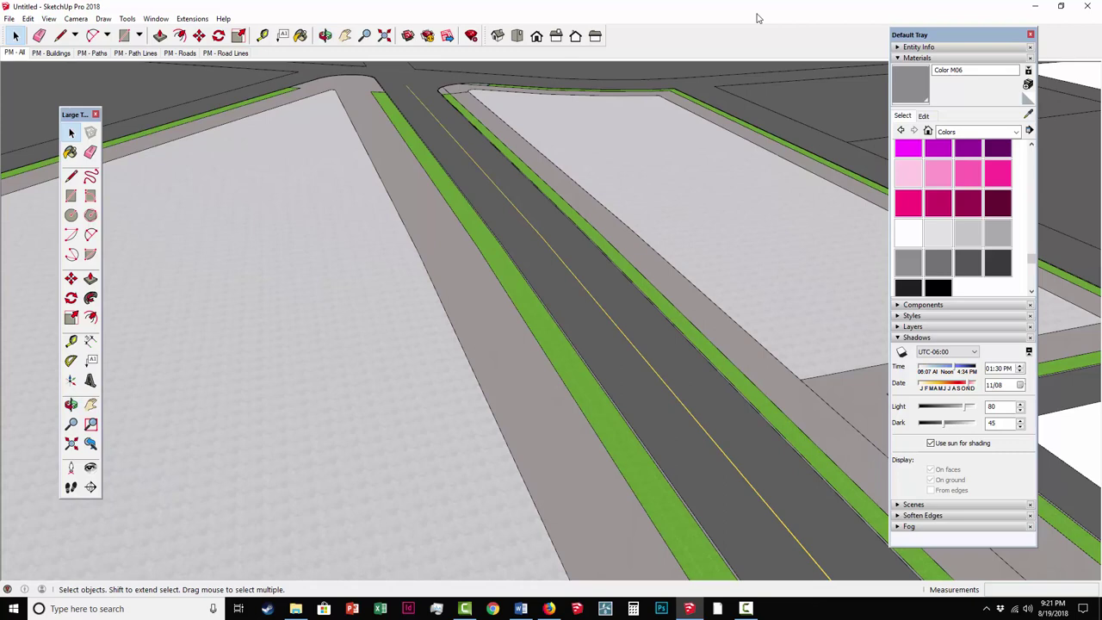
Step: Arrange the model beside the PlaceMaker Building Bundle folder in File Explorer and open its Detailed White Buildings folder
{"action": "left_click", "coordinate": [1057, 7]}
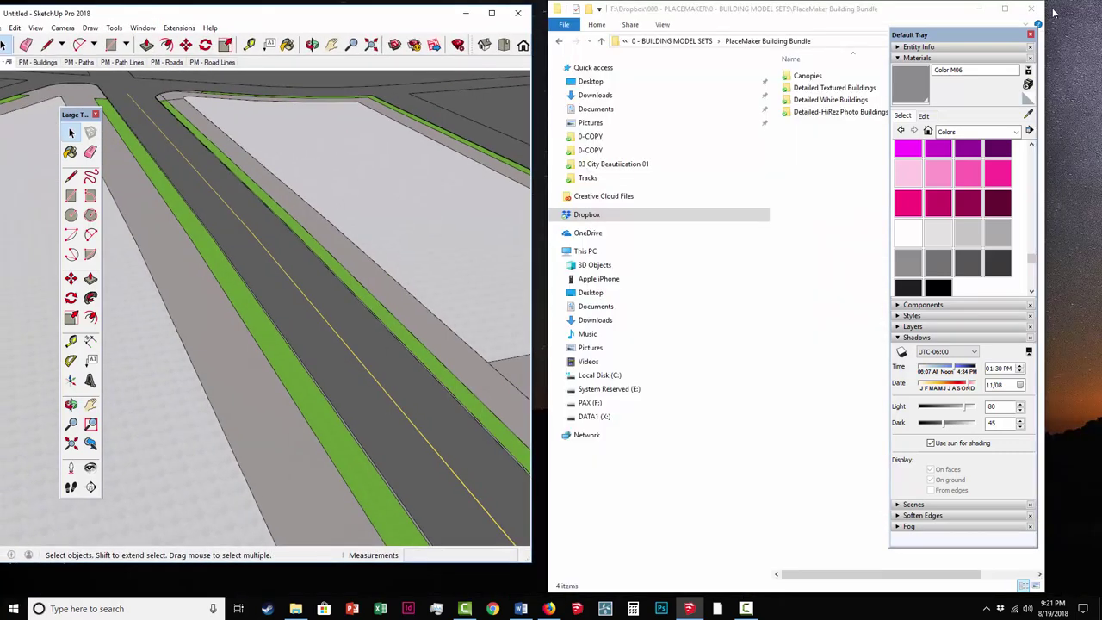
{"action": "mouse_move", "coordinate": [968, 39]}
{"action": "left_mouse_down"}
{"action": "mouse_move", "coordinate": [564, 72]}
{"action": "mouse_move", "coordinate": [459, 61]}
{"action": "left_mouse_up"}
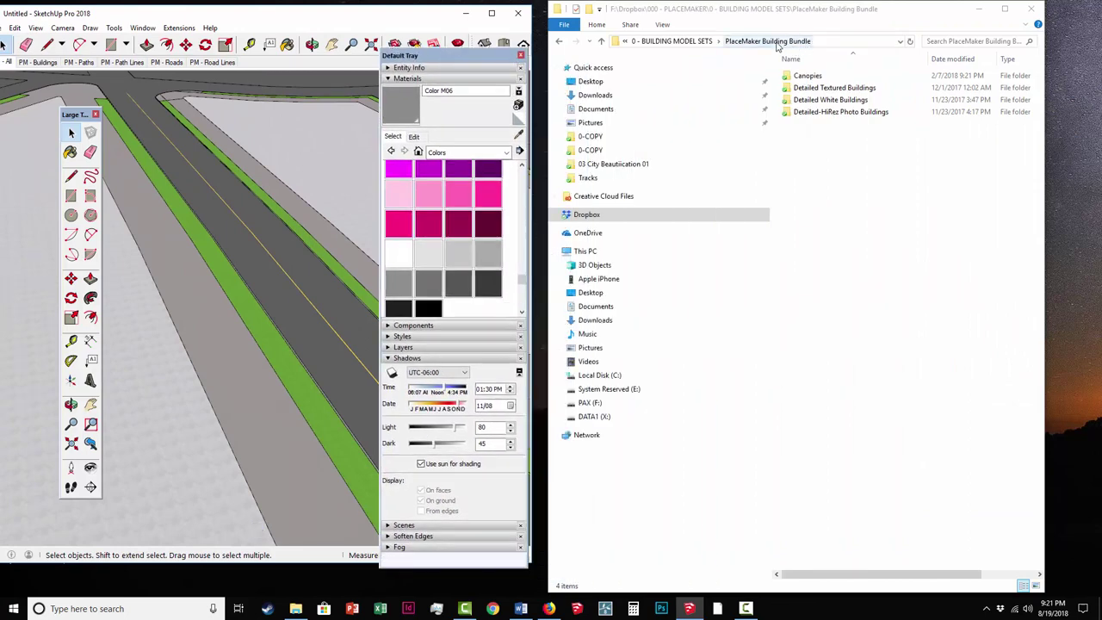
{"action": "double_click", "coordinate": [820, 100]}
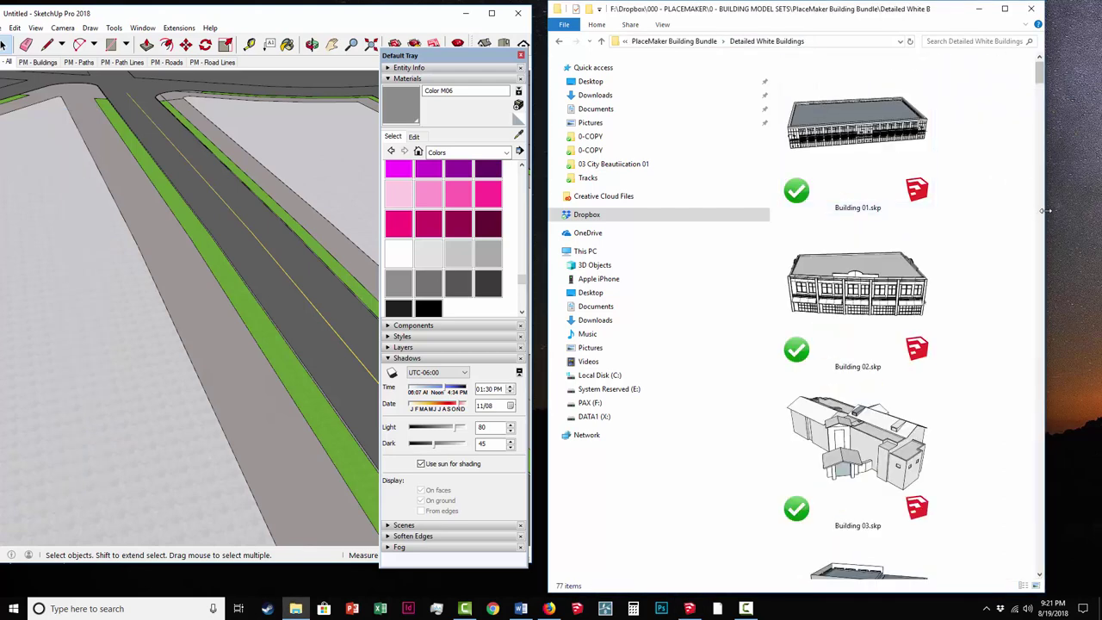
{"action": "left_click_drag", "start_coordinate": [1044, 210], "coordinate": [1091, 209]}
Step: Insert Building 12.skp from the folder into the model and move it onto the narrow end of the large block
{"action": "scroll", "coordinate": [973, 215], "scroll_direction": "down", "scroll_amount": 5}
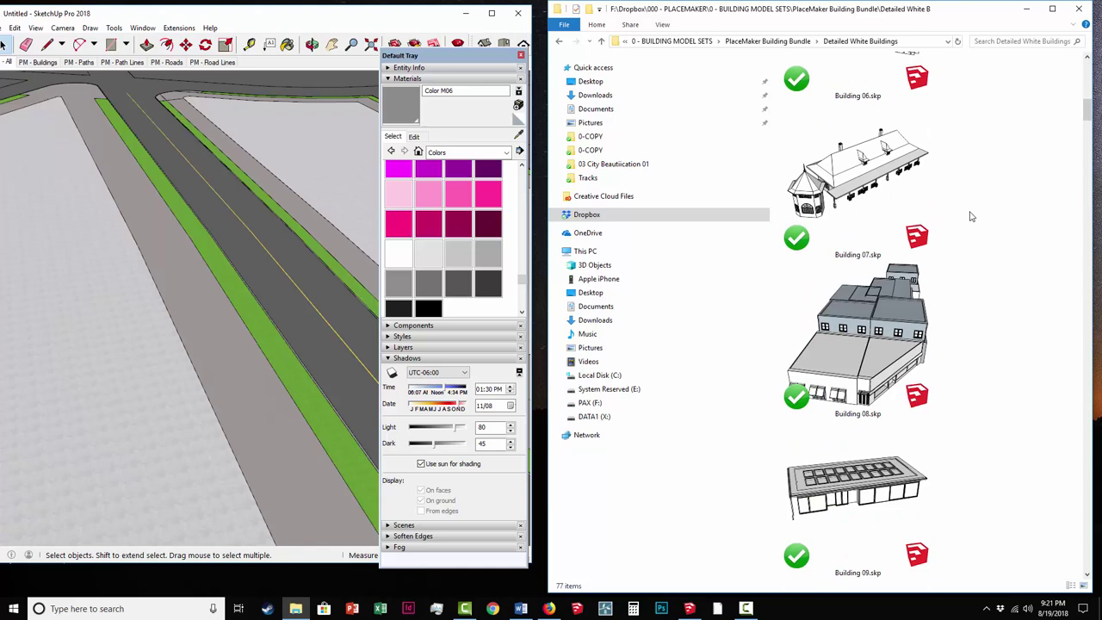
{"action": "scroll", "coordinate": [971, 216], "scroll_direction": "down", "scroll_amount": 4}
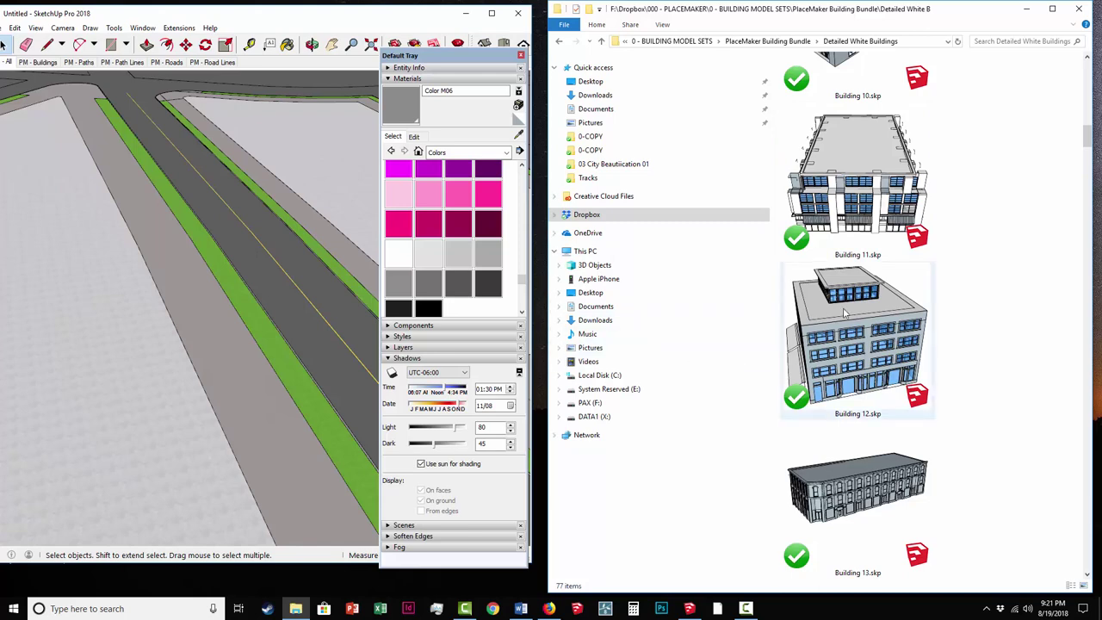
{"action": "mouse_move", "coordinate": [843, 327]}
{"action": "left_mouse_down"}
{"action": "mouse_move", "coordinate": [634, 344]}
{"action": "mouse_move", "coordinate": [259, 327]}
{"action": "left_mouse_up"}
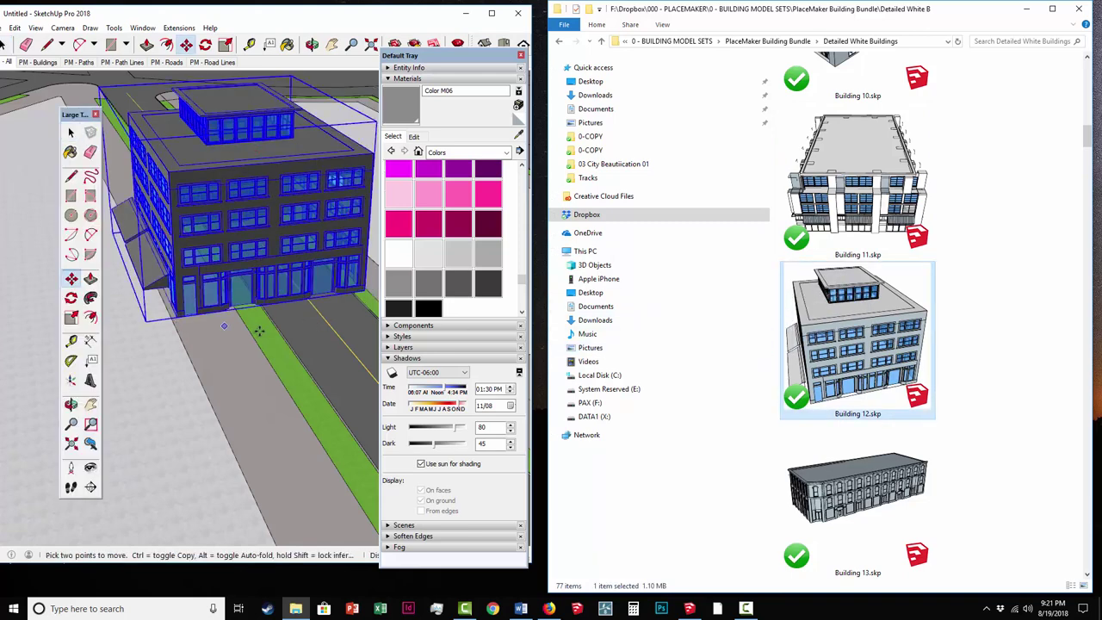
{"action": "middle_click_drag", "start_coordinate": [257, 334], "coordinate": [285, 335]}
{"action": "scroll", "coordinate": [286, 335], "scroll_direction": "down", "scroll_amount": 2}
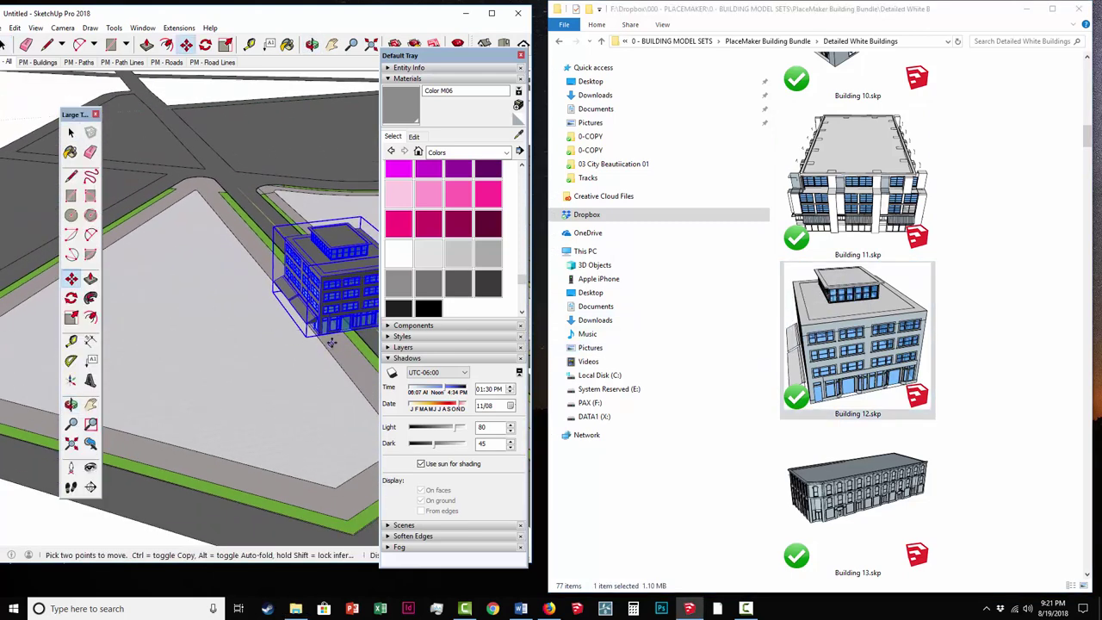
{"action": "left_click", "coordinate": [328, 339]}
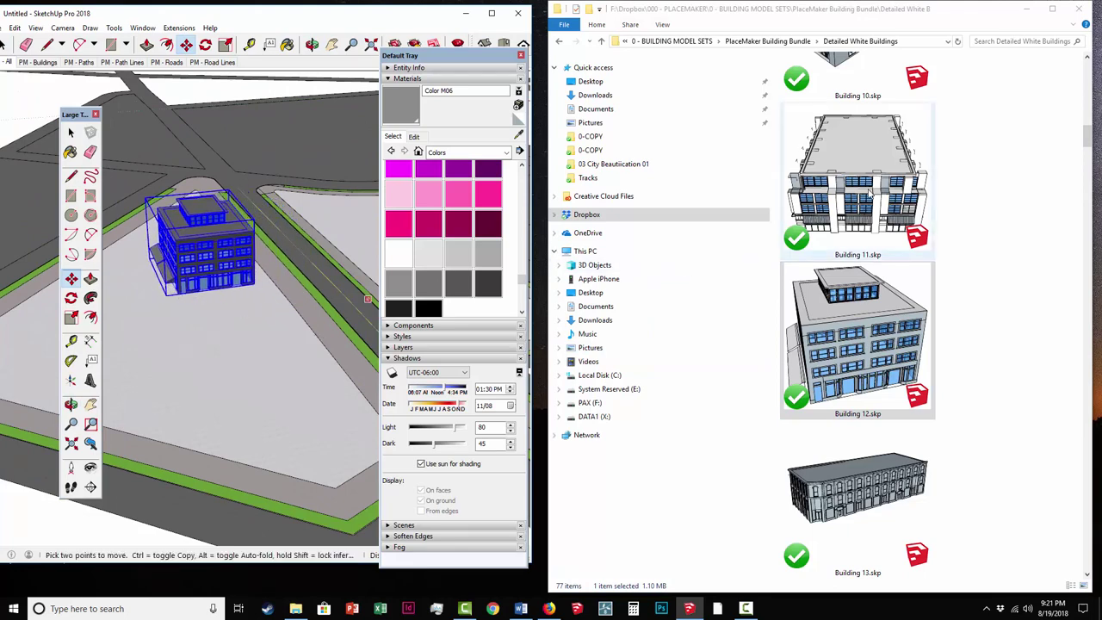
Step: Insert Building 11.skp into the model on the large block, in front of the building at its narrow end
{"action": "mouse_move", "coordinate": [874, 189]}
{"action": "left_mouse_down"}
{"action": "mouse_move", "coordinate": [461, 362]}
{"action": "mouse_move", "coordinate": [263, 389]}
{"action": "mouse_move", "coordinate": [186, 337]}
{"action": "mouse_move", "coordinate": [150, 331]}
{"action": "left_mouse_up"}
{"action": "scroll", "coordinate": [215, 328], "scroll_direction": "down", "scroll_amount": 3}
{"action": "middle_click_drag", "start_coordinate": [234, 329], "coordinate": [172, 332]}
Step: Insert Building 06.skp into the model on the block across the centre-lined road
{"action": "scroll", "coordinate": [963, 438], "scroll_direction": "down", "scroll_amount": 4}
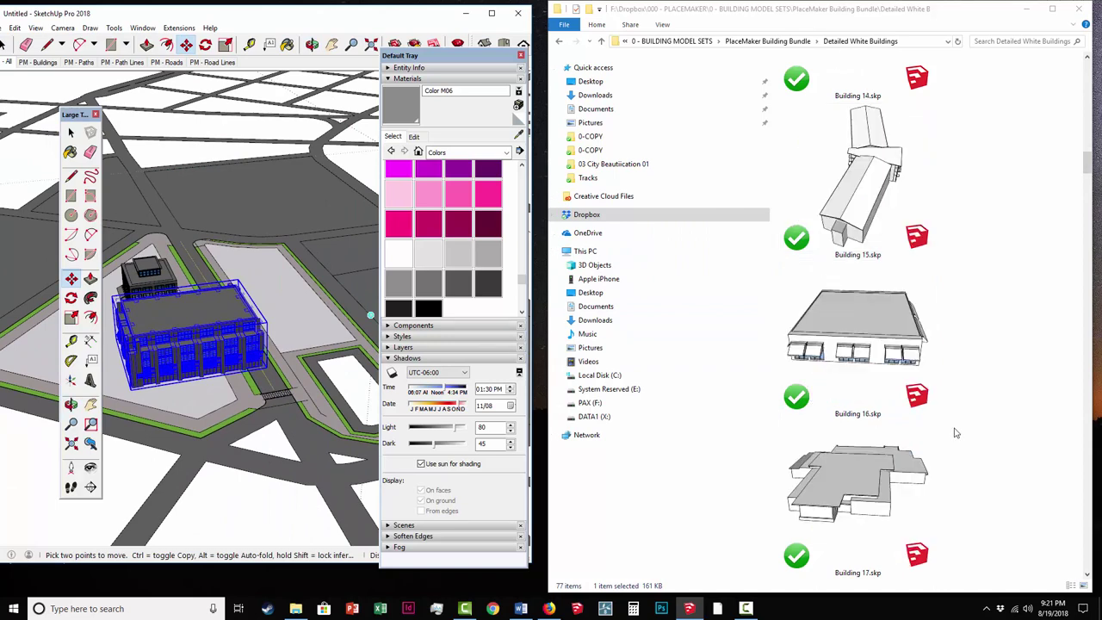
{"action": "scroll", "coordinate": [947, 422], "scroll_direction": "up", "scroll_amount": 9}
{"action": "left_click_drag", "start_coordinate": [887, 353], "coordinate": [425, 319]}
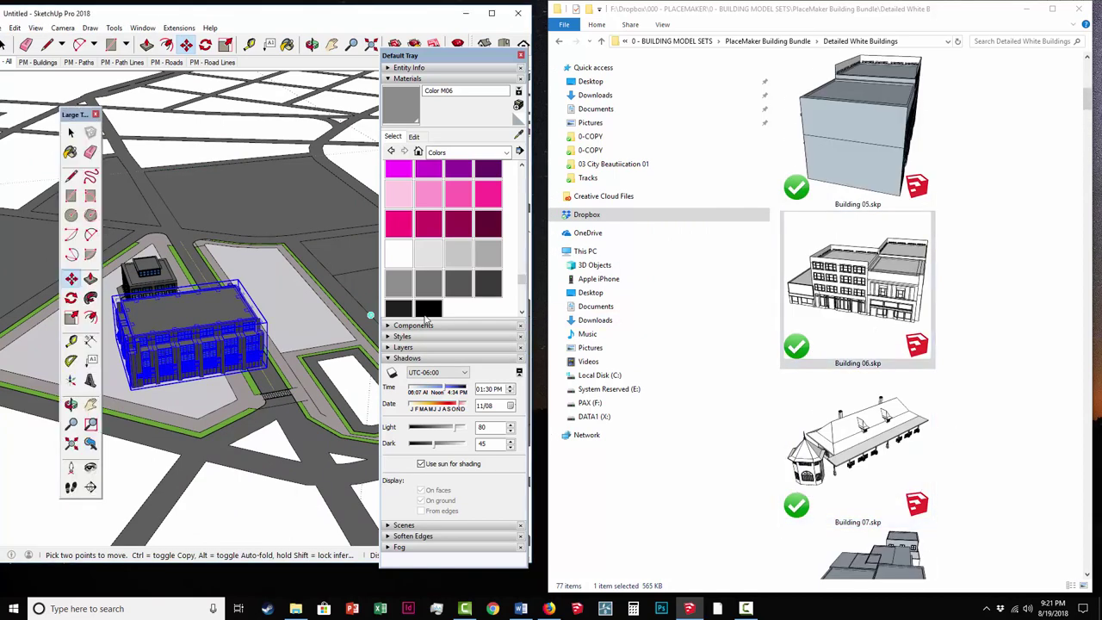
{"action": "left_click", "coordinate": [254, 291]}
Step: Insert Building 18.skp in front of Building 06 across the road, and Building 23.skp in front of Building 11 on the large block
{"action": "scroll", "coordinate": [956, 349], "scroll_direction": "up", "scroll_amount": 4}
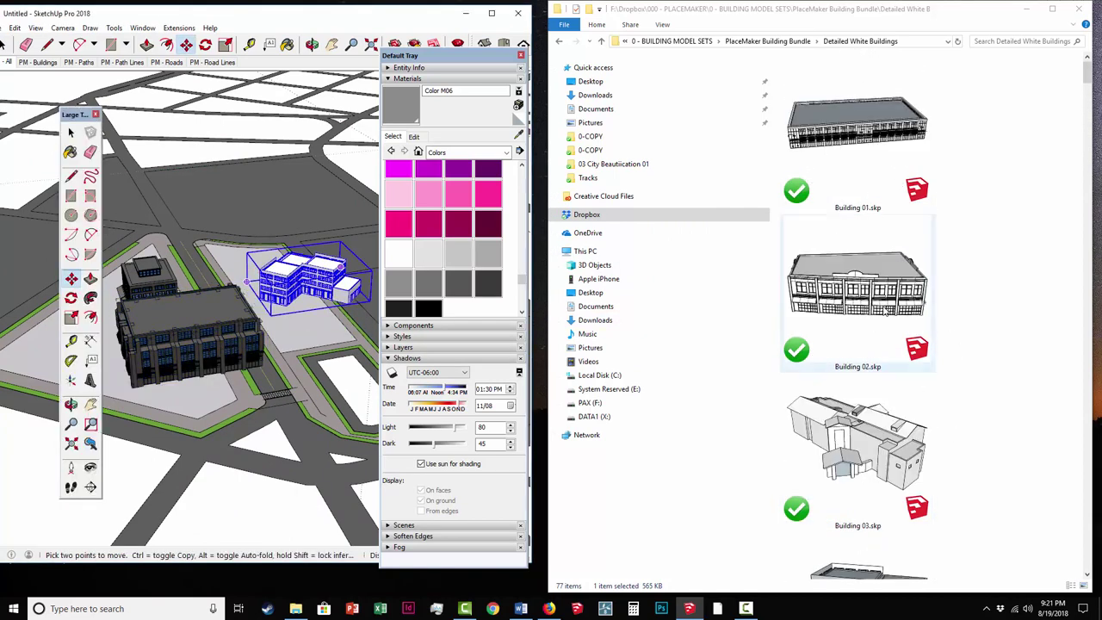
{"action": "scroll", "coordinate": [870, 242], "scroll_direction": "down", "scroll_amount": 15}
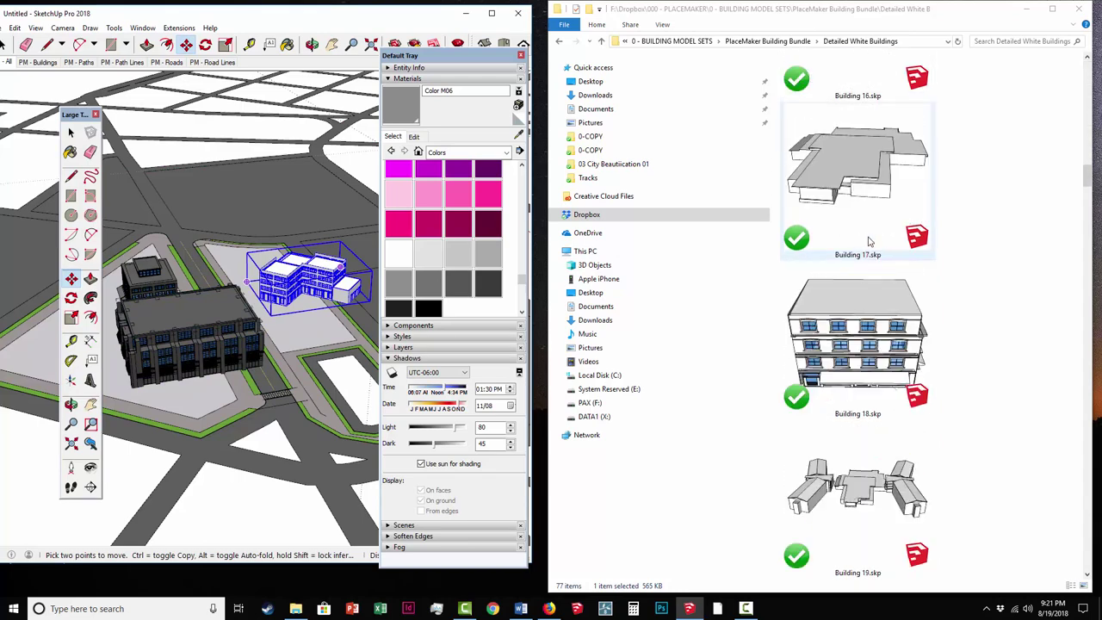
{"action": "scroll", "coordinate": [870, 242], "scroll_direction": "down", "scroll_amount": 1}
{"action": "mouse_move", "coordinate": [880, 336]}
{"action": "left_mouse_down"}
{"action": "mouse_move", "coordinate": [667, 288]}
{"action": "mouse_move", "coordinate": [336, 340]}
{"action": "left_mouse_up"}
{"action": "left_click", "coordinate": [250, 317]}
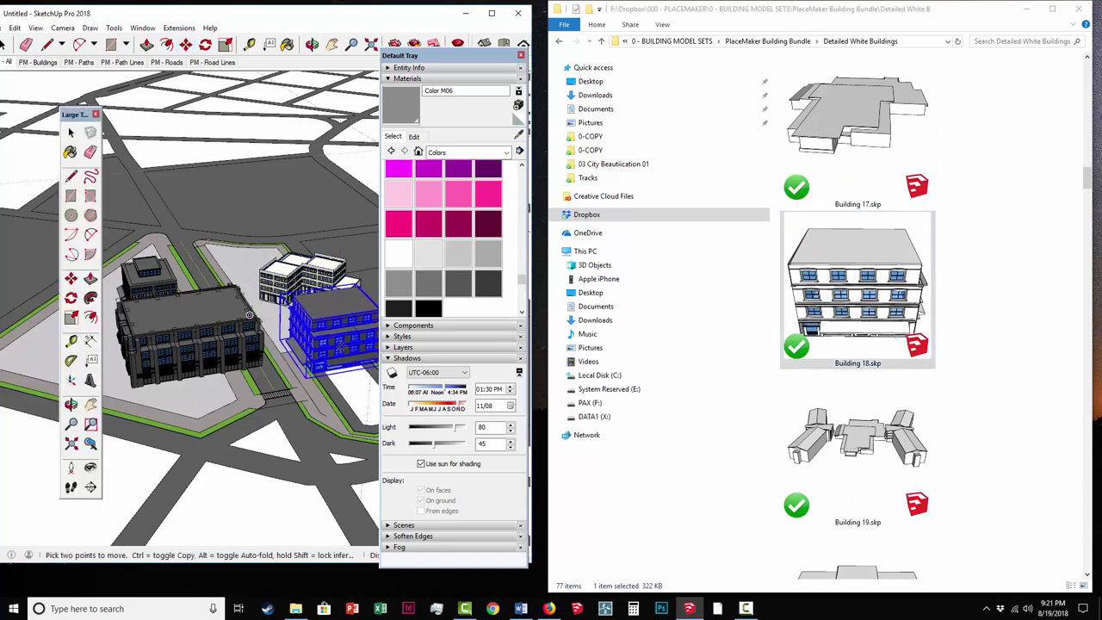
{"action": "scroll", "coordinate": [778, 428], "scroll_direction": "down", "scroll_amount": 10}
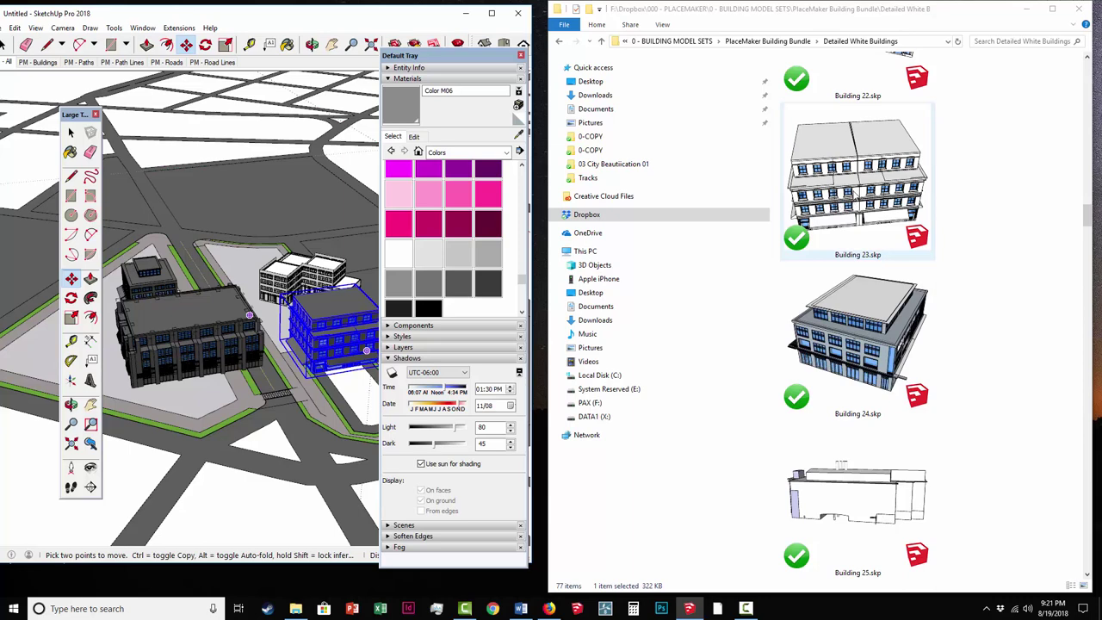
{"action": "mouse_move", "coordinate": [855, 193]}
{"action": "left_mouse_down"}
{"action": "mouse_move", "coordinate": [258, 344]}
{"action": "mouse_move", "coordinate": [196, 384]}
{"action": "left_mouse_up"}
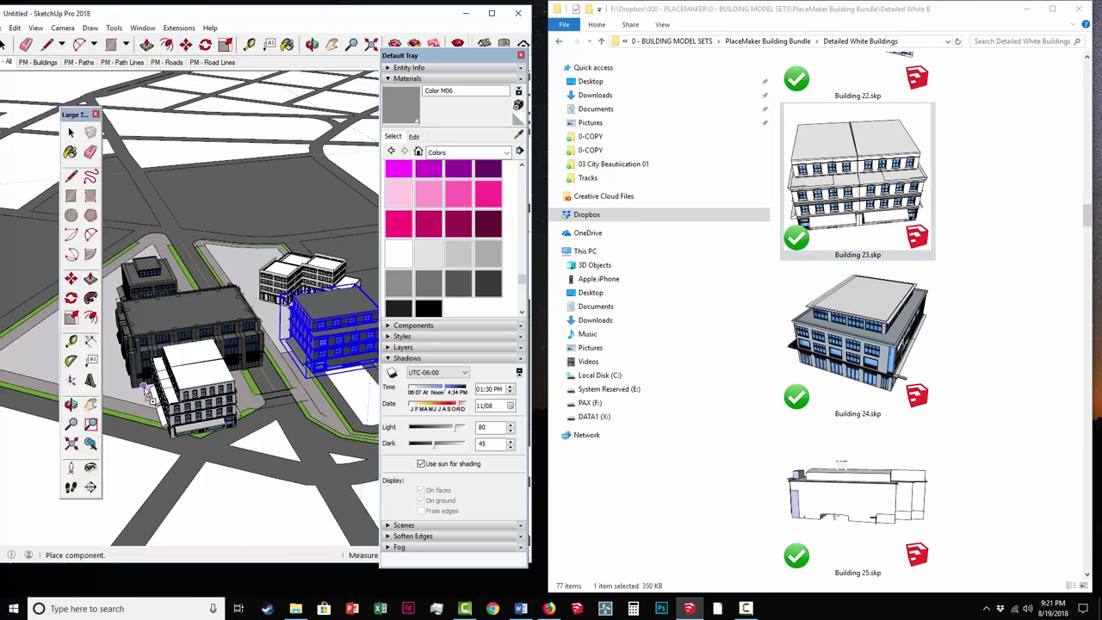
Step: Look through more of the white building models and open the Detailed Textured Buildings folder
{"action": "scroll", "coordinate": [883, 319], "scroll_direction": "down", "scroll_amount": 8}
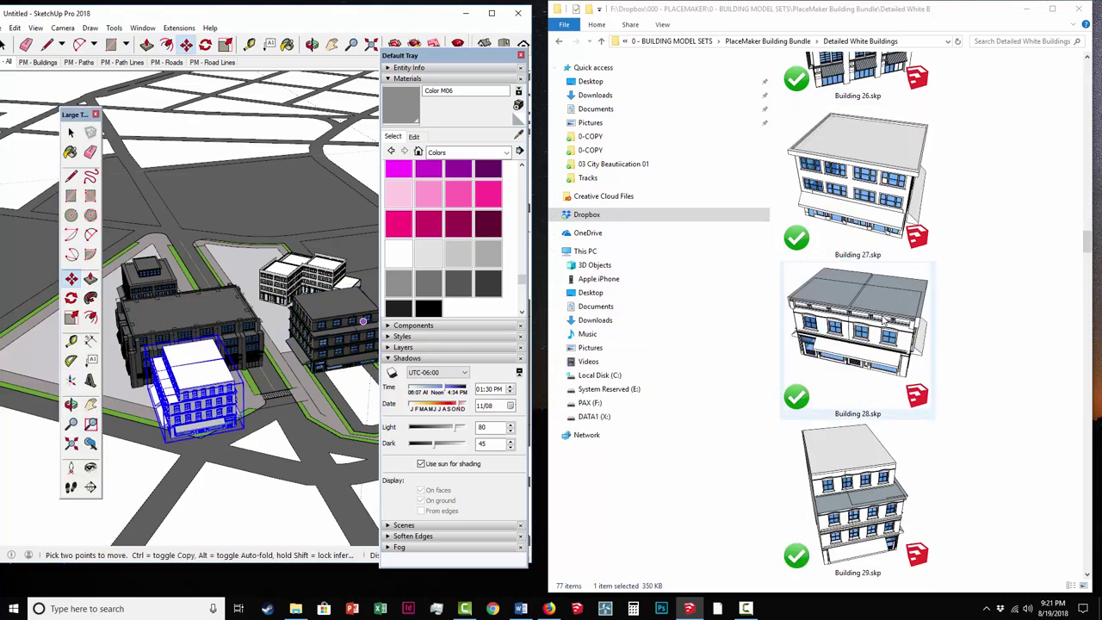
{"action": "scroll", "coordinate": [882, 319], "scroll_direction": "down", "scroll_amount": 5}
{"action": "scroll", "coordinate": [882, 320], "scroll_direction": "down", "scroll_amount": 13}
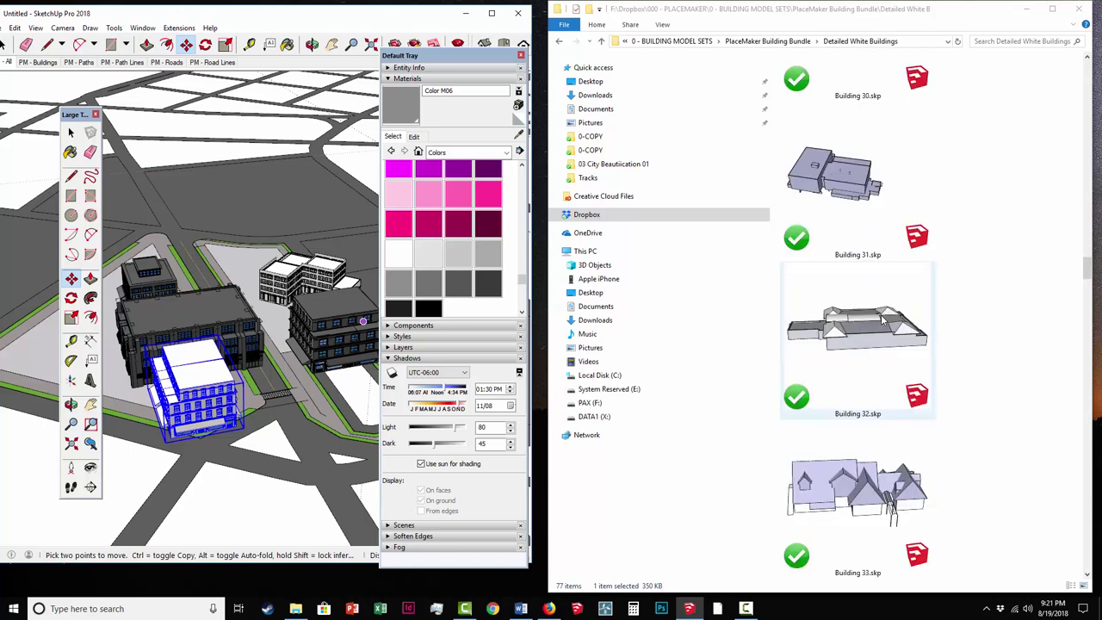
{"action": "scroll", "coordinate": [882, 321], "scroll_direction": "down", "scroll_amount": 8}
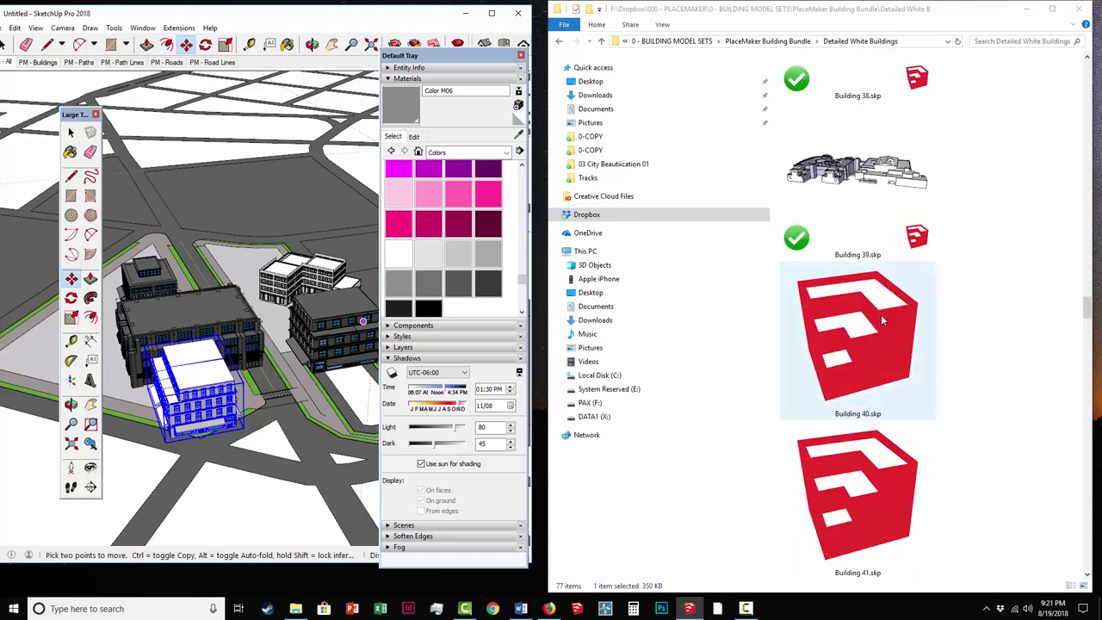
{"action": "left_click", "coordinate": [560, 42]}
{"action": "double_click", "coordinate": [831, 88]}
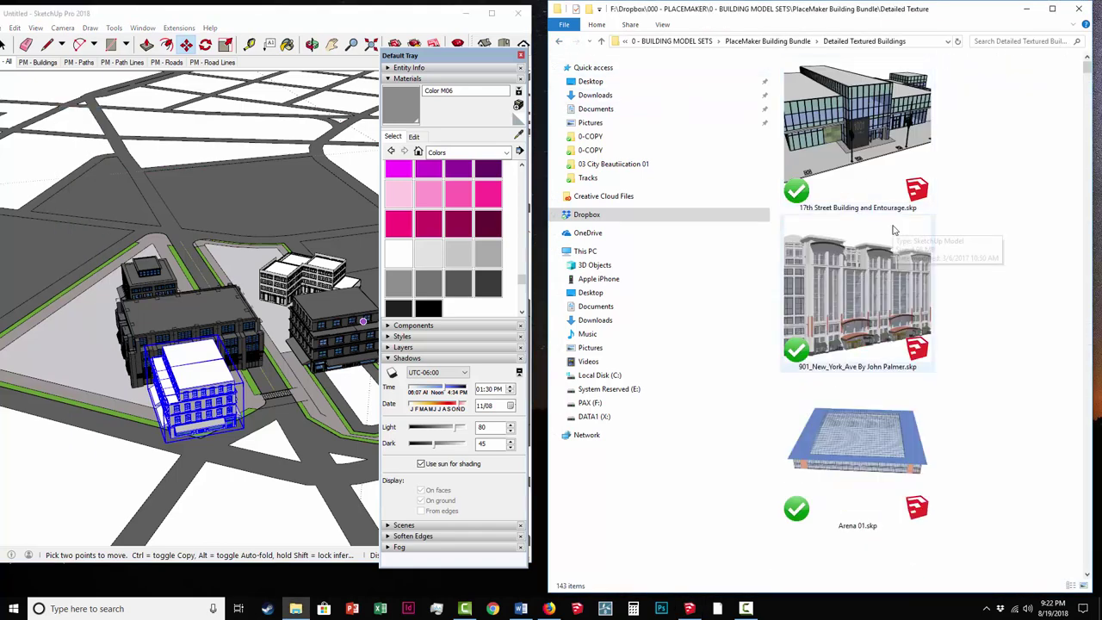
Step: Insert Denver Channel 7 Building.skp from the detailed textured models into the city model, at the crosswalk end of the large block
{"action": "scroll", "coordinate": [893, 230], "scroll_direction": "down", "scroll_amount": 15}
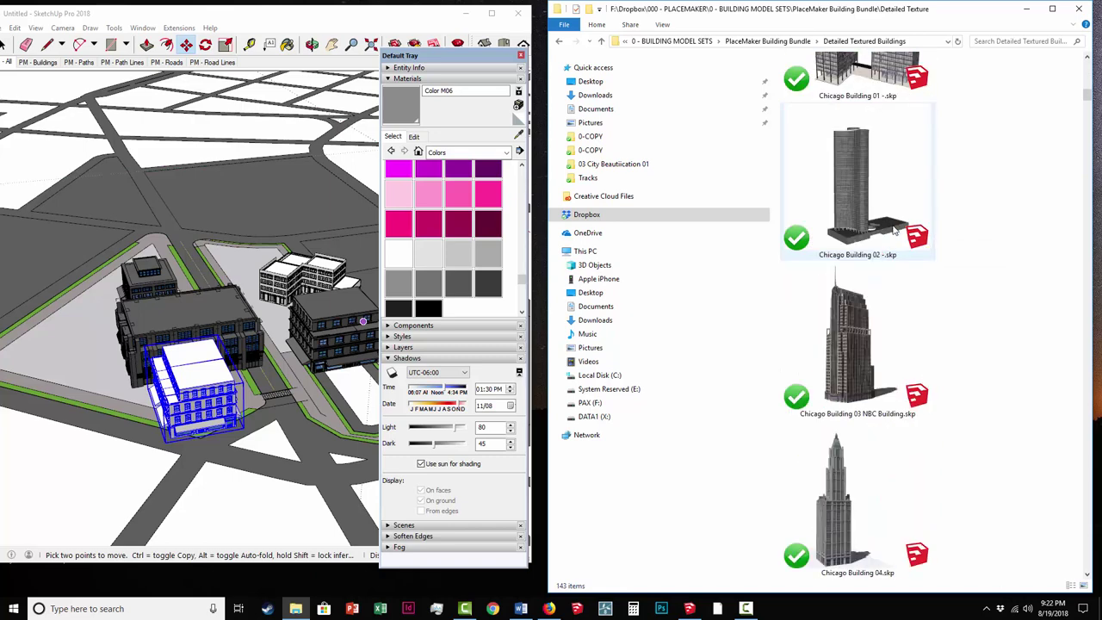
{"action": "scroll", "coordinate": [893, 229], "scroll_direction": "down", "scroll_amount": 6}
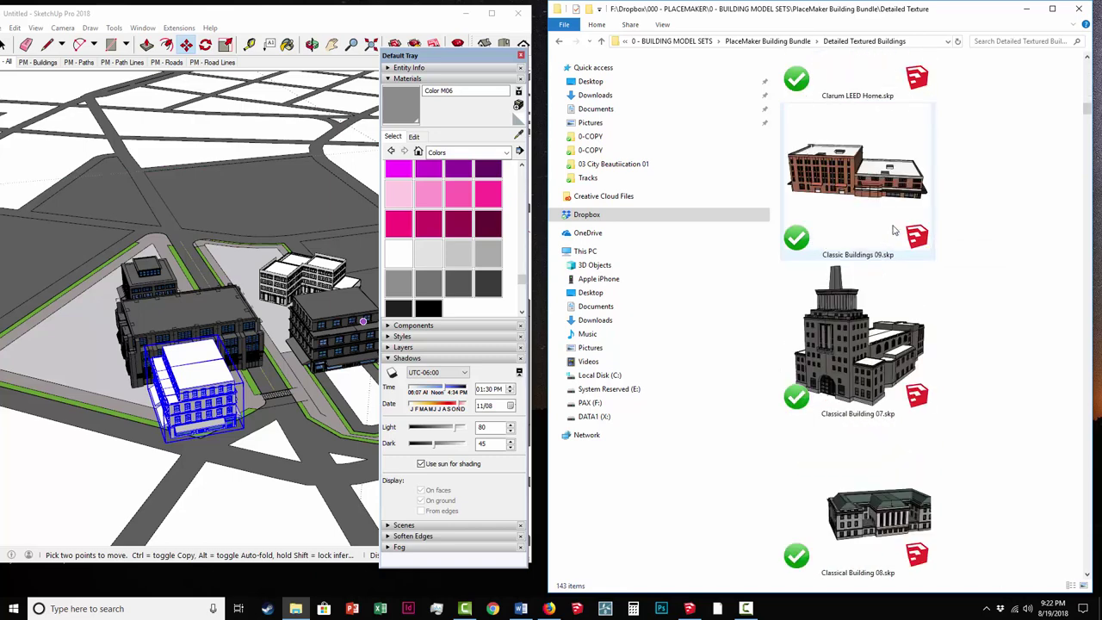
{"action": "scroll", "coordinate": [893, 230], "scroll_direction": "down", "scroll_amount": 6}
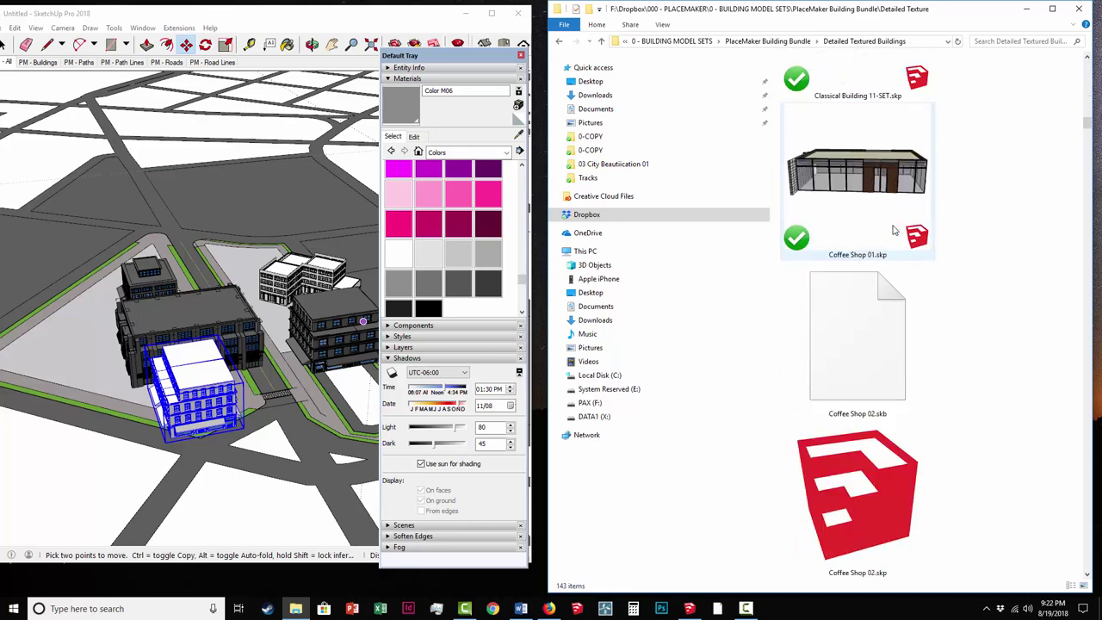
{"action": "scroll", "coordinate": [893, 230], "scroll_direction": "down", "scroll_amount": 6}
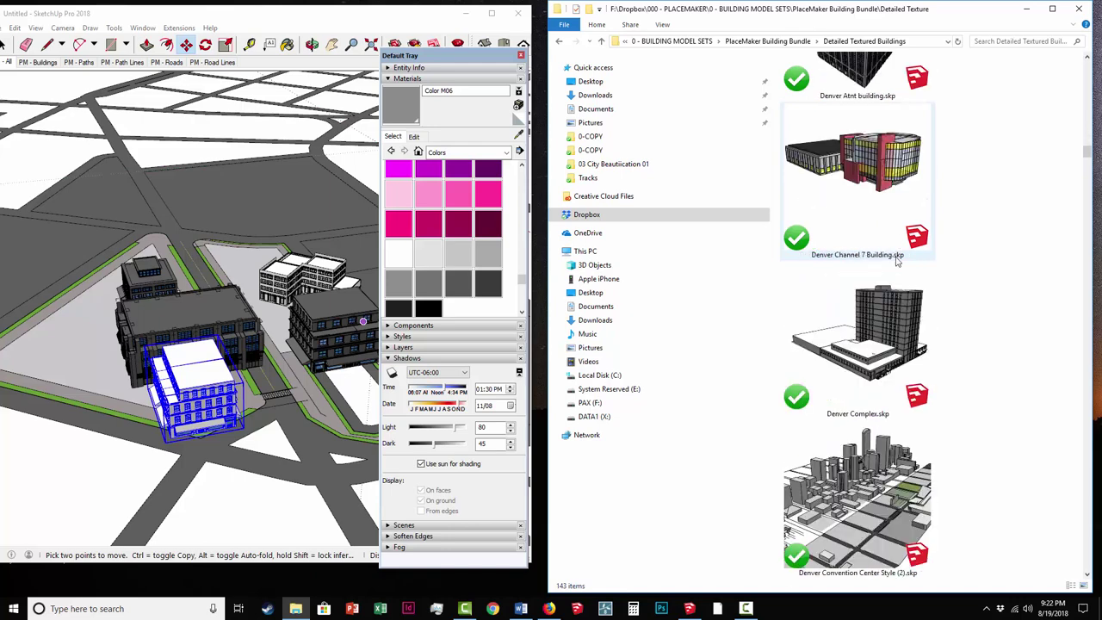
{"action": "left_click_drag", "start_coordinate": [893, 159], "coordinate": [694, 234]}
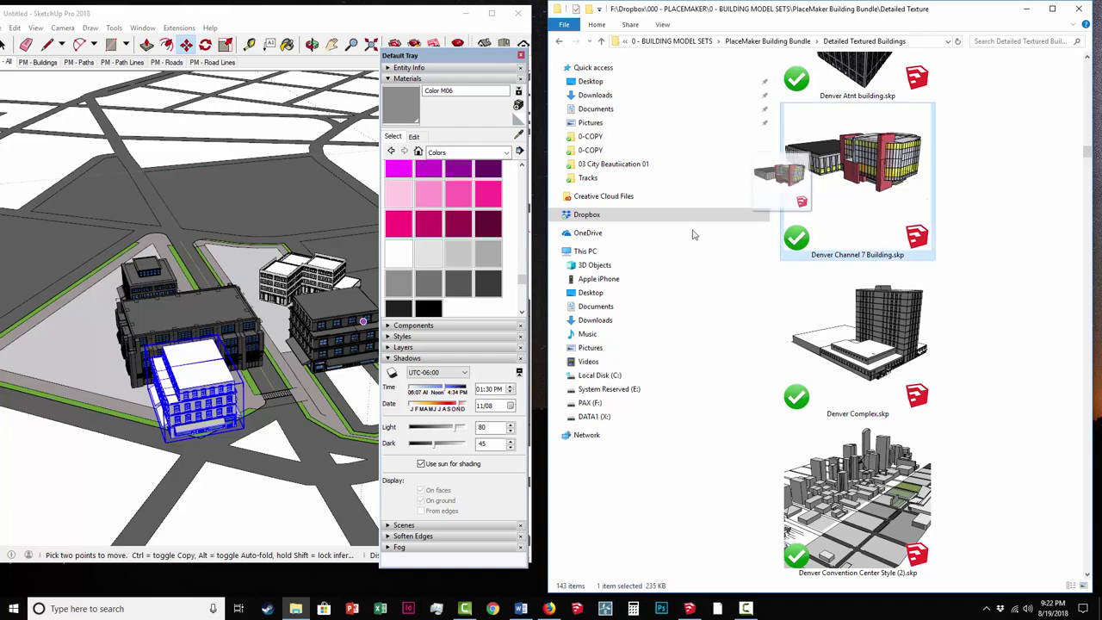
{"action": "left_click_drag", "start_coordinate": [82, 326], "coordinate": [62, 352]}
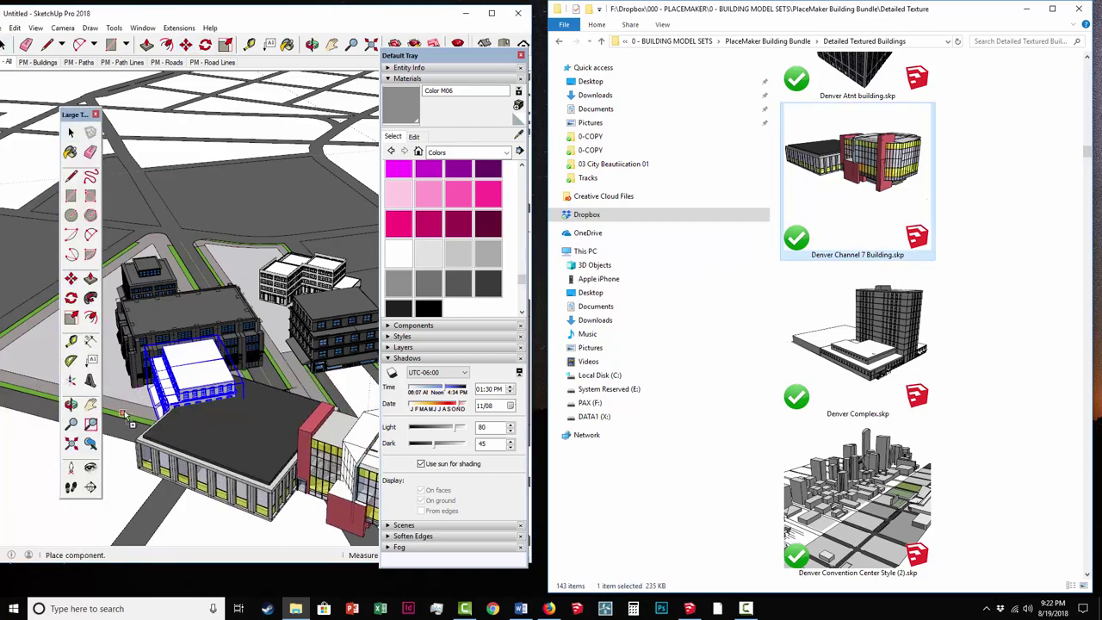
{"action": "left_click", "coordinate": [274, 380]}
Step: Maximize the SketchUp window and move the Default Tray clear of the placed buildings
{"action": "scroll", "coordinate": [316, 336], "scroll_direction": "down", "scroll_amount": 2}
{"action": "left_click", "coordinate": [492, 14]}
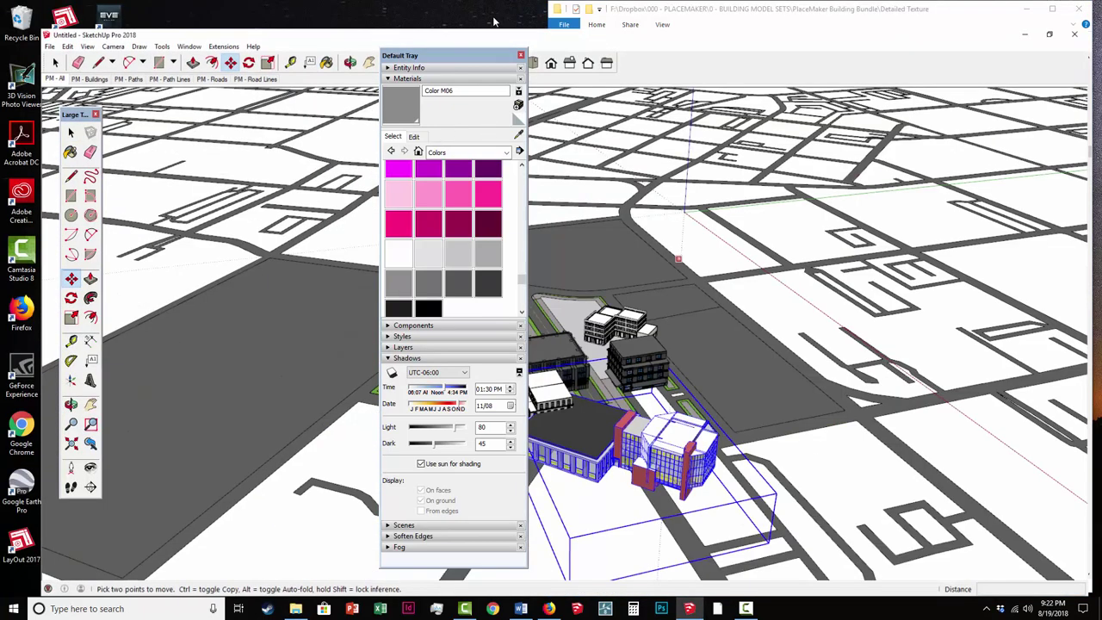
{"action": "left_click_drag", "start_coordinate": [461, 63], "coordinate": [901, 59]}
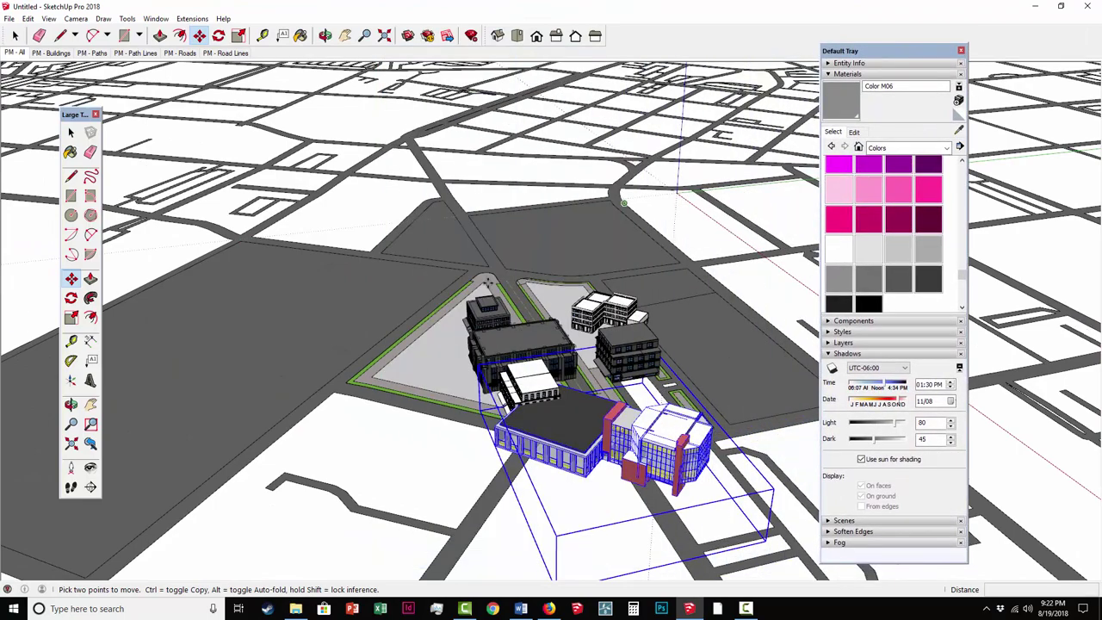
Step: Examine the placed buildings among the surrounding city context from several angles, up to the large block's narrow end
{"action": "middle_click_drag", "start_coordinate": [465, 284], "coordinate": [575, 272]}
{"action": "scroll", "coordinate": [575, 272], "scroll_direction": "up", "scroll_amount": 2}
{"action": "scroll", "coordinate": [573, 281], "scroll_direction": "up", "scroll_amount": 2}
{"action": "middle_click_drag", "start_coordinate": [565, 341], "coordinate": [688, 379]}
{"action": "scroll", "coordinate": [479, 310], "scroll_direction": "down", "scroll_amount": 3}
{"action": "middle_click_drag", "start_coordinate": [482, 301], "coordinate": [578, 310]}
{"action": "key", "text": "space"}
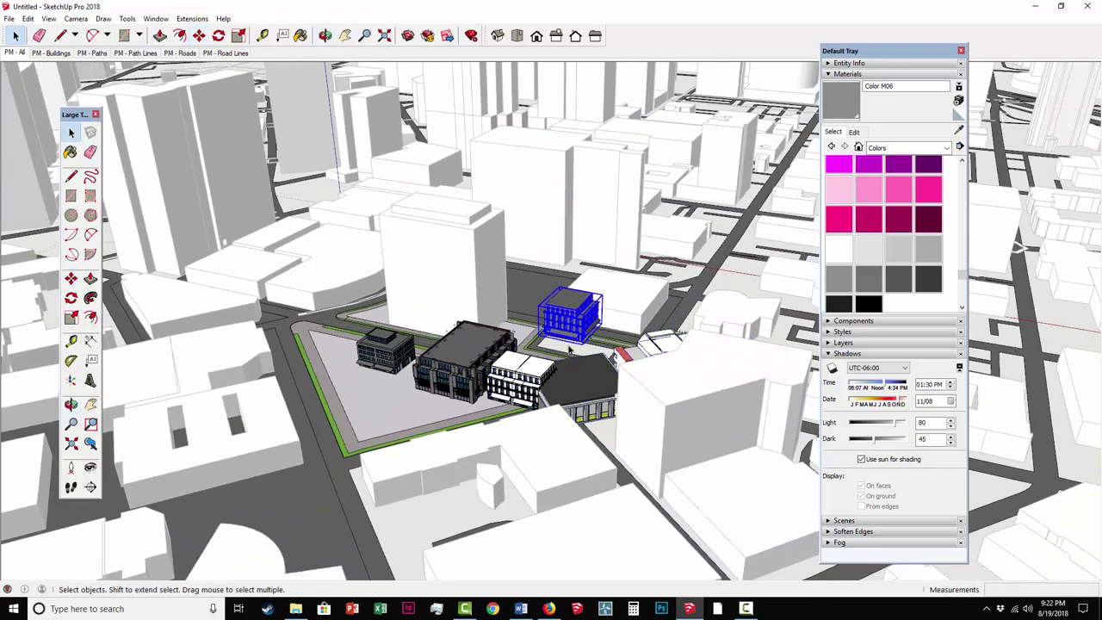
{"action": "middle_click_drag", "start_coordinate": [569, 348], "coordinate": [618, 362]}
{"action": "scroll", "coordinate": [568, 392], "scroll_direction": "up", "scroll_amount": 6}
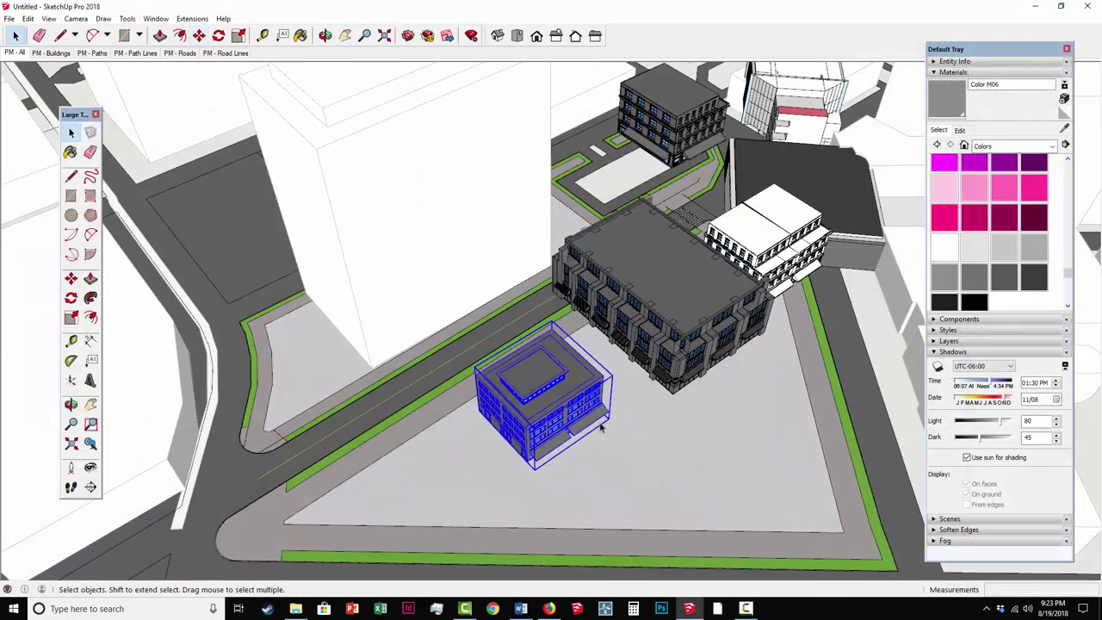
Step: Scale the small building at the block's narrow end to about 0.57 along the green axis and paint it with Color L11 at lightness 96
{"action": "scroll", "coordinate": [616, 381], "scroll_direction": "down", "scroll_amount": 3}
{"action": "scroll", "coordinate": [615, 381], "scroll_direction": "up", "scroll_amount": 4}
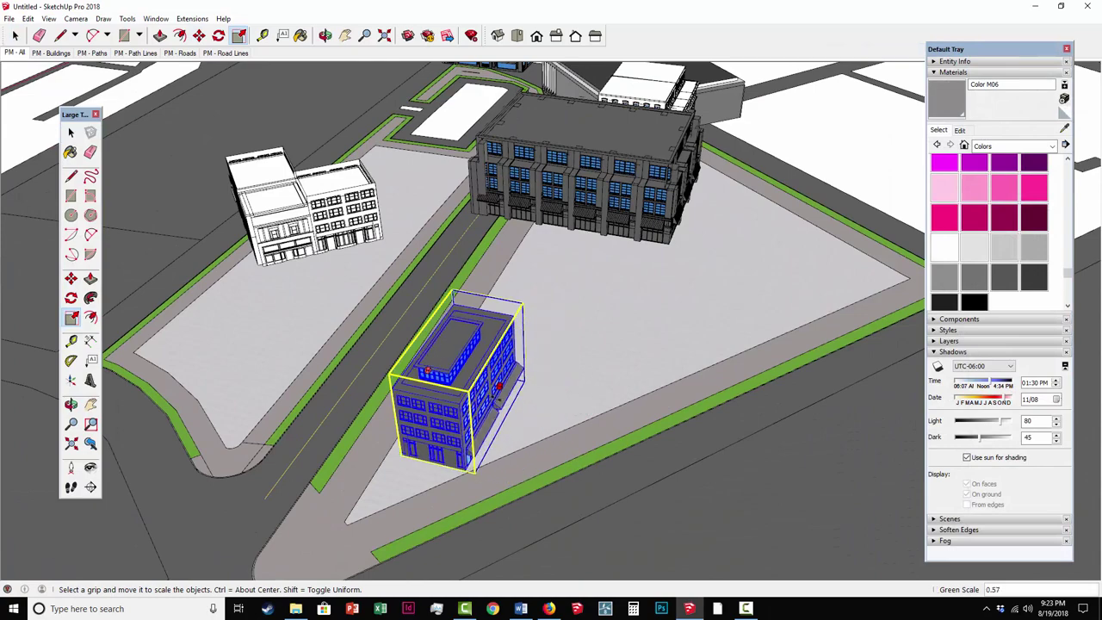
{"action": "middle_click_drag", "start_coordinate": [500, 389], "coordinate": [568, 405]}
{"action": "key", "text": "m"}
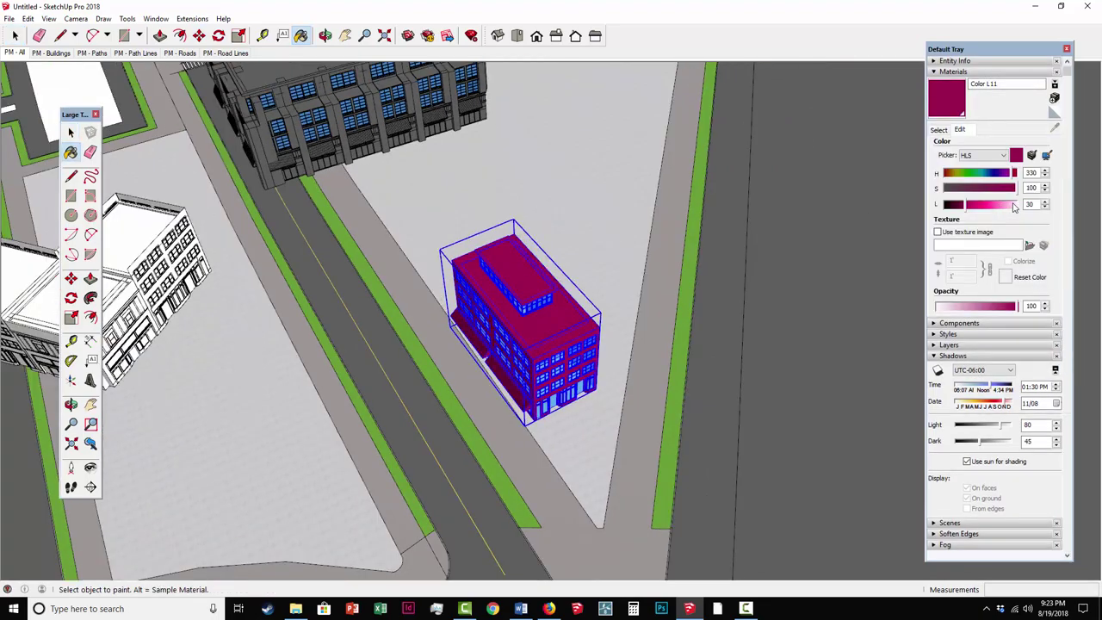
{"action": "key", "text": "space"}
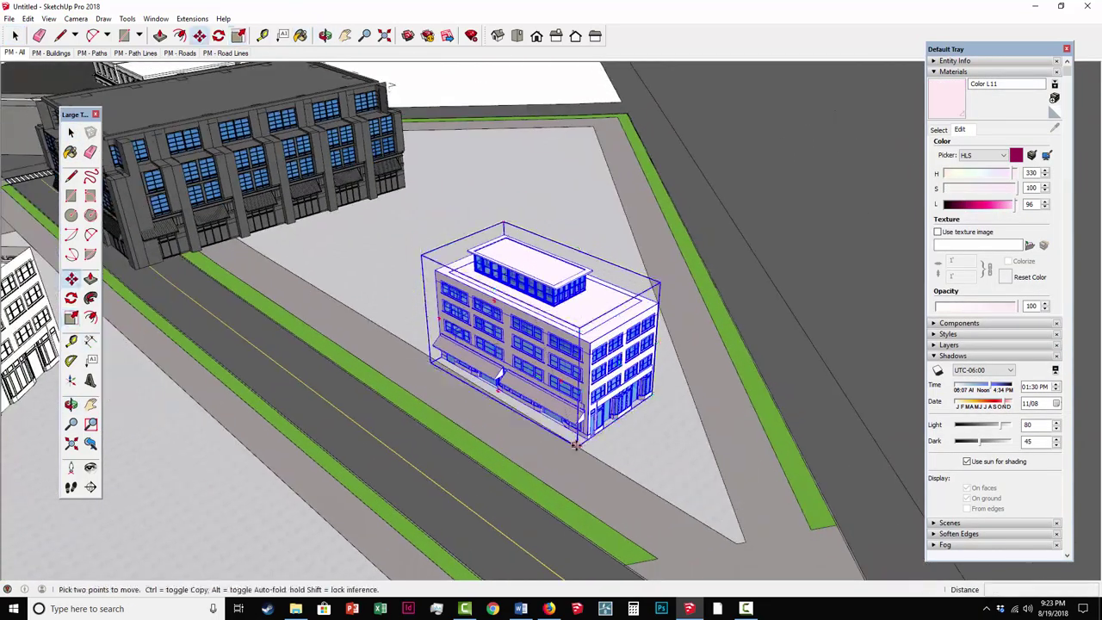
Step: Rotate the repainted building about its front base corner to align its storefront with the sidewalk edge
{"action": "key", "text": "q"}
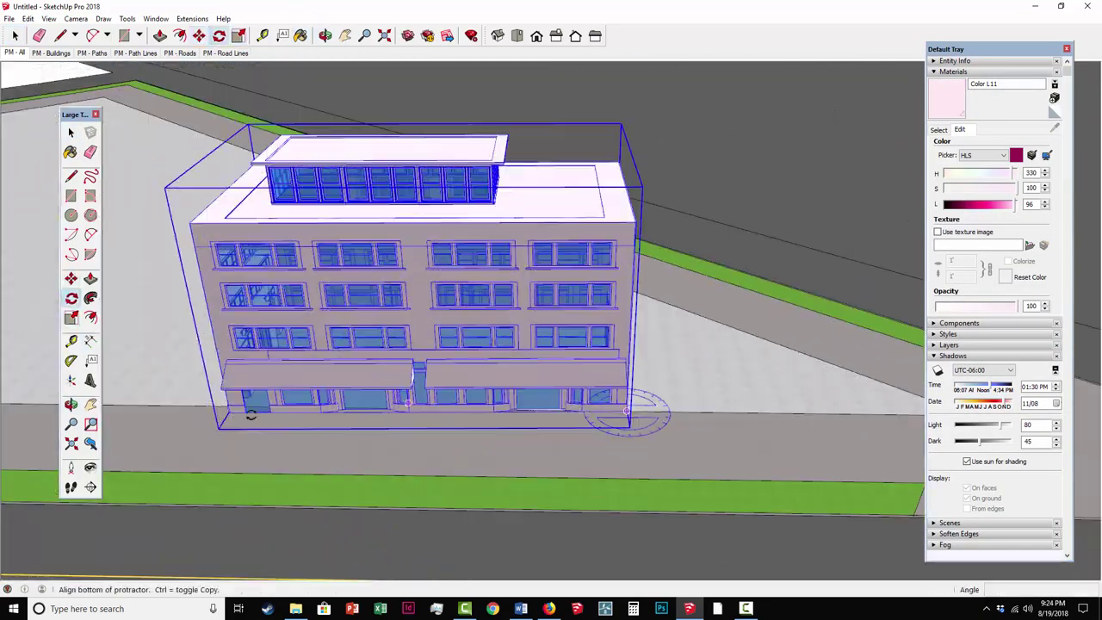
{"action": "left_click", "coordinate": [627, 411]}
{"action": "left_click", "coordinate": [222, 405]}
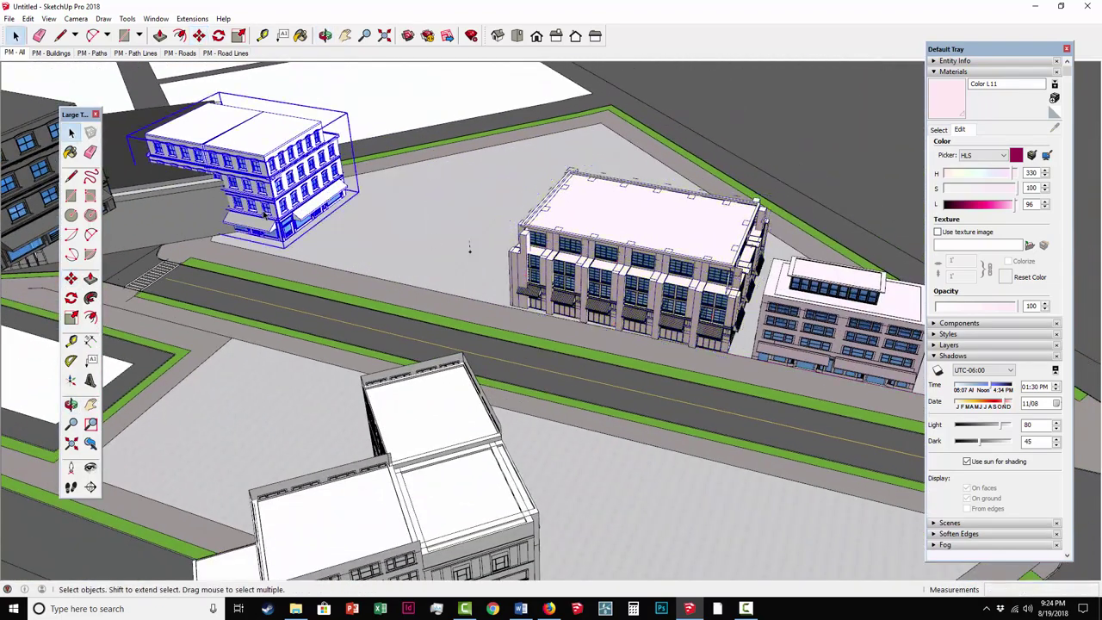
Step: Move the white awning building along the centre-lined road to sit beside the large building on the block
{"action": "key", "text": "m"}
{"action": "left_click", "coordinate": [284, 242]}
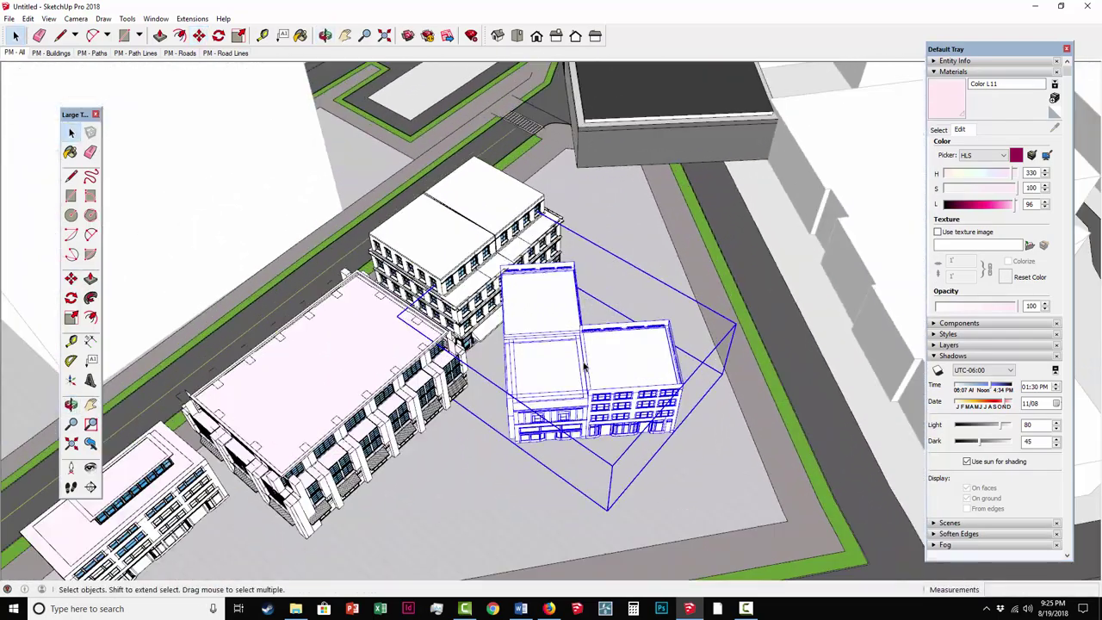
Step: Show the Fredo6_FredoScale toolbar and position it clear of the Large Tool Set
{"action": "right_click", "coordinate": [691, 34]}
{"action": "left_click", "coordinate": [732, 134]}
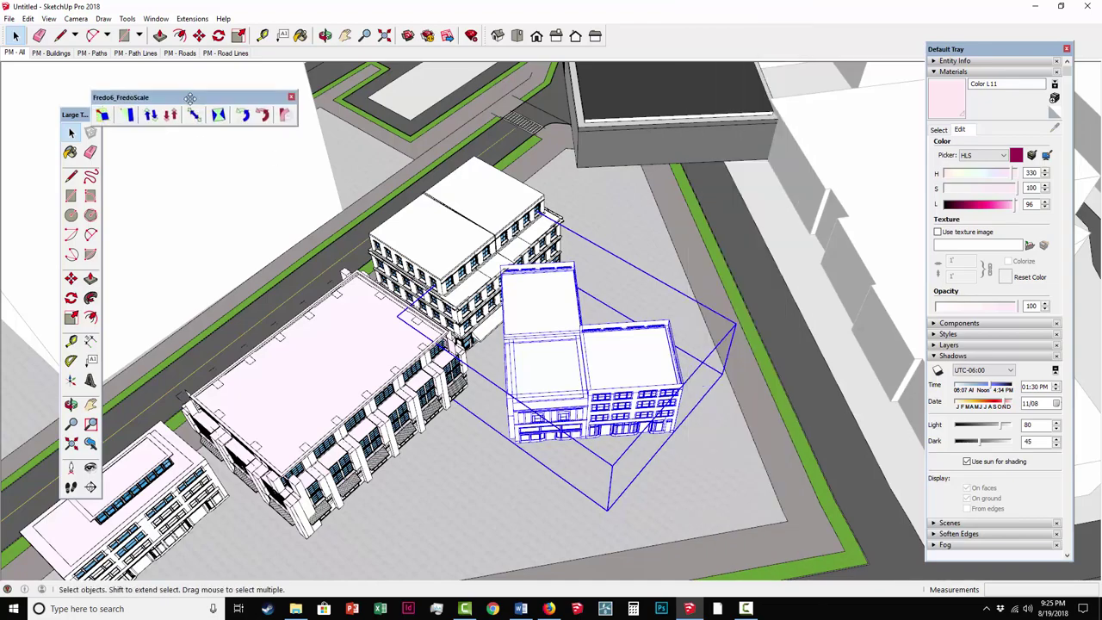
{"action": "left_click_drag", "start_coordinate": [190, 97], "coordinate": [266, 90]}
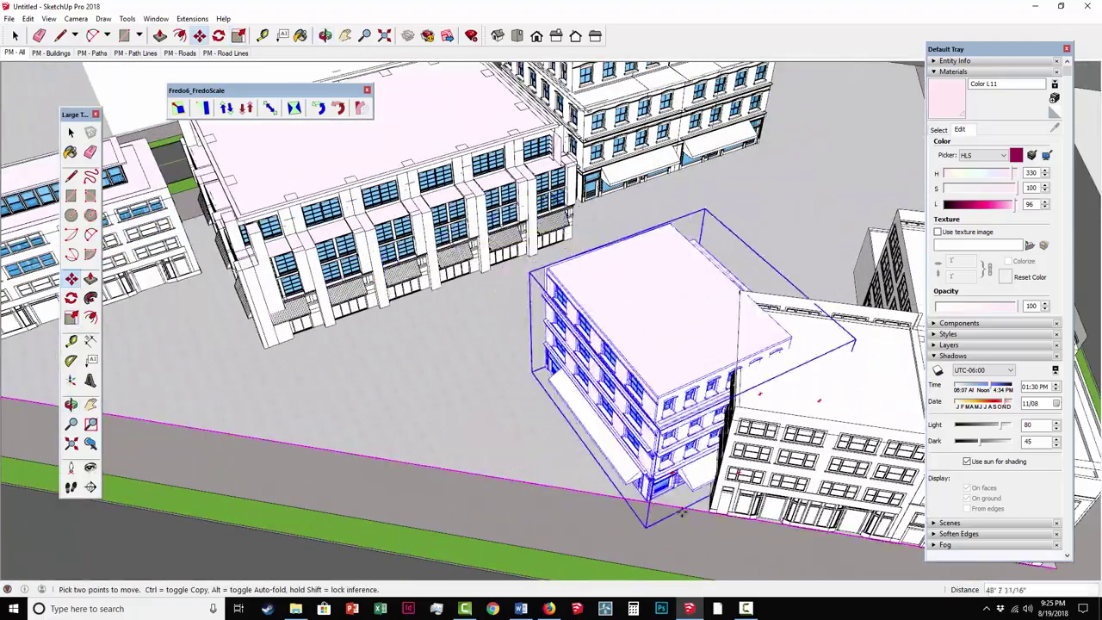
Step: Rotate the pale pink four-storey building to follow the block's outer sidewalk and scale it beside the white building group
{"action": "key", "text": "q"}
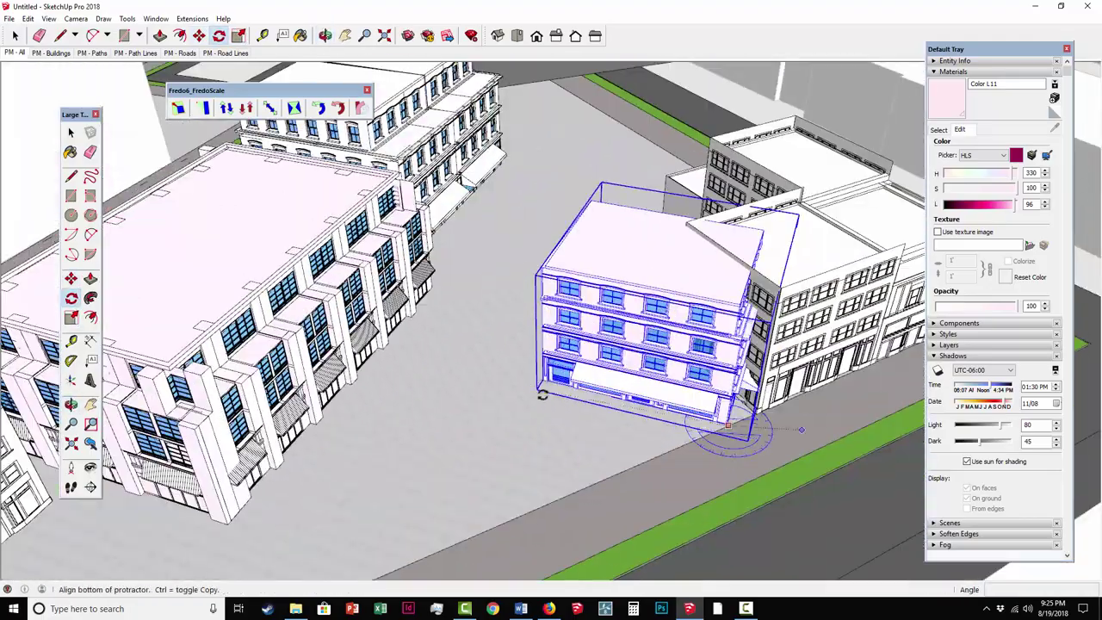
{"action": "left_click", "coordinate": [727, 425]}
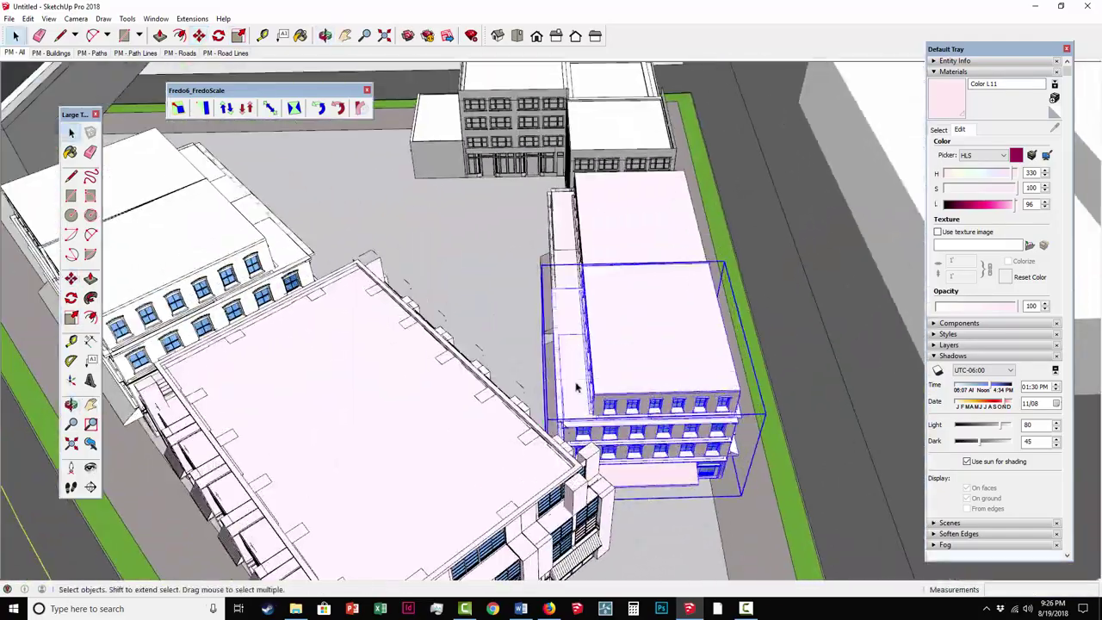
{"action": "key", "text": "s"}
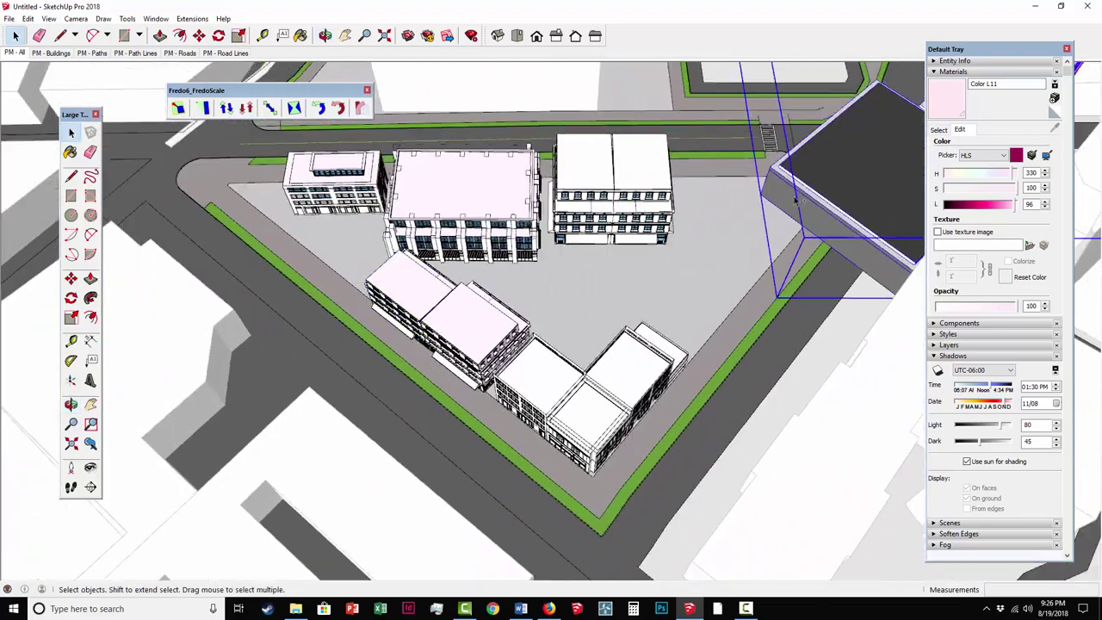
Step: Copy the L-shaped white building group to the block's crosswalk end and fit it there using FredoScale box scaling
{"action": "middle_click_drag", "start_coordinate": [482, 224], "coordinate": [506, 195]}
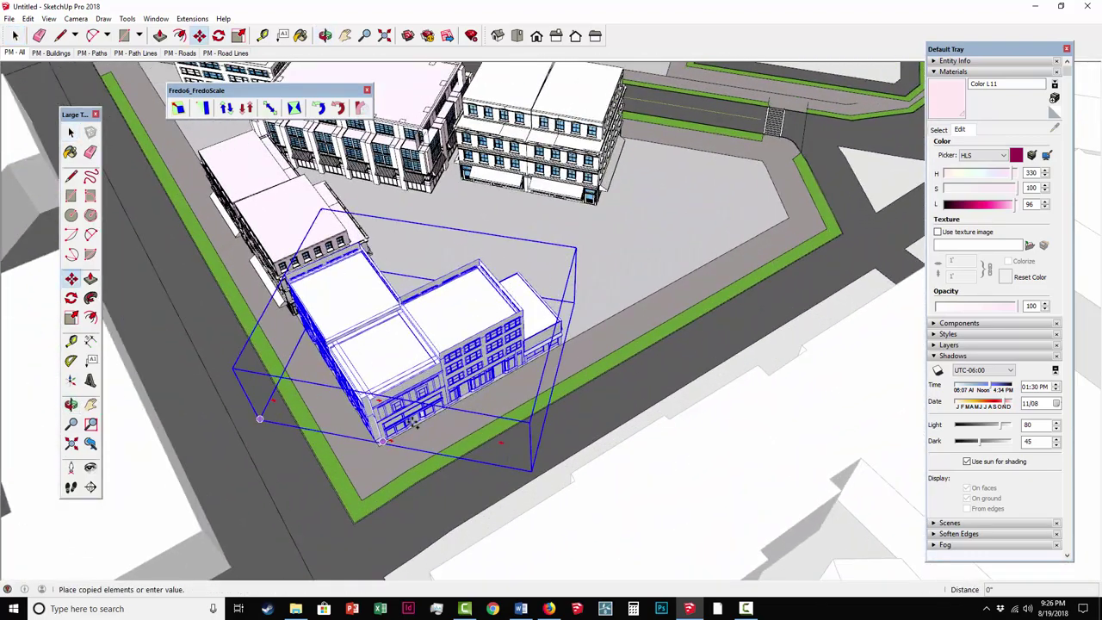
{"action": "left_click", "coordinate": [655, 305]}
{"action": "key", "text": "s"}
{"action": "left_click", "coordinate": [178, 110]}
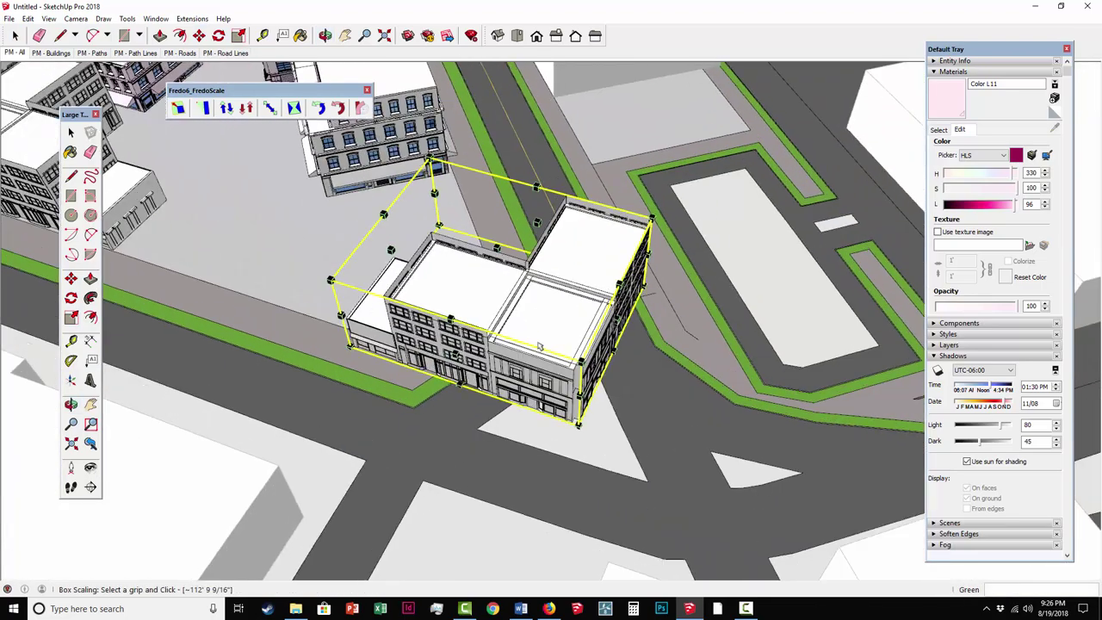
{"action": "key", "text": "m"}
{"action": "left_click", "coordinate": [579, 421]}
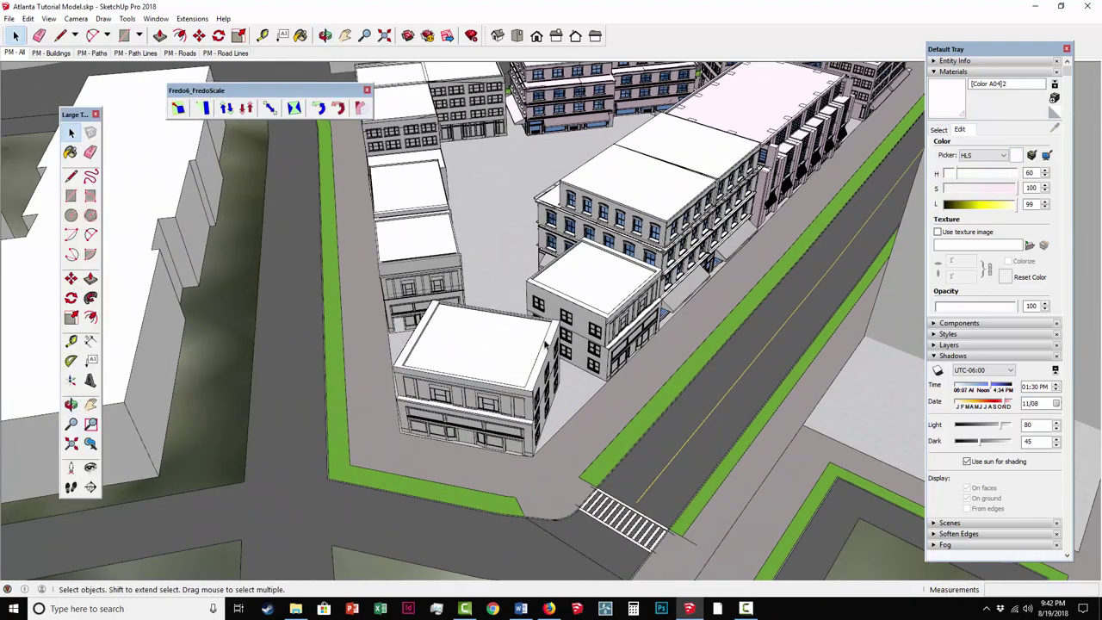
Step: Taper the side wall of the corner building near the crosswalk with FredoScale, angling it toward the neighbouring building on the road
{"action": "middle_click_drag", "start_coordinate": [545, 343], "coordinate": [430, 366]}
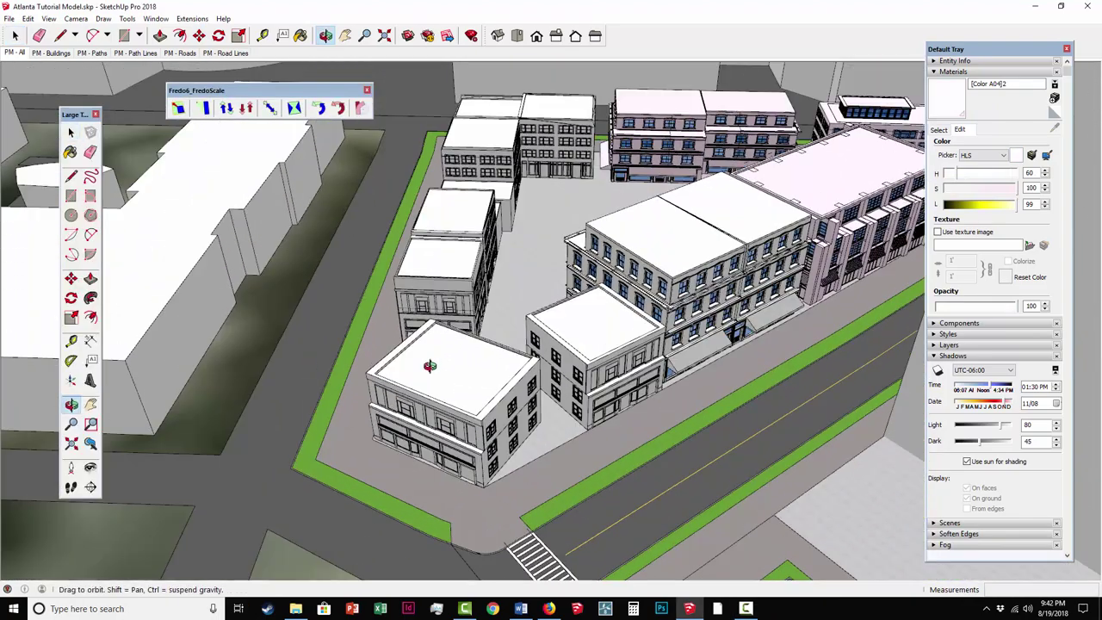
{"action": "left_click_drag", "start_coordinate": [277, 91], "coordinate": [361, 110]}
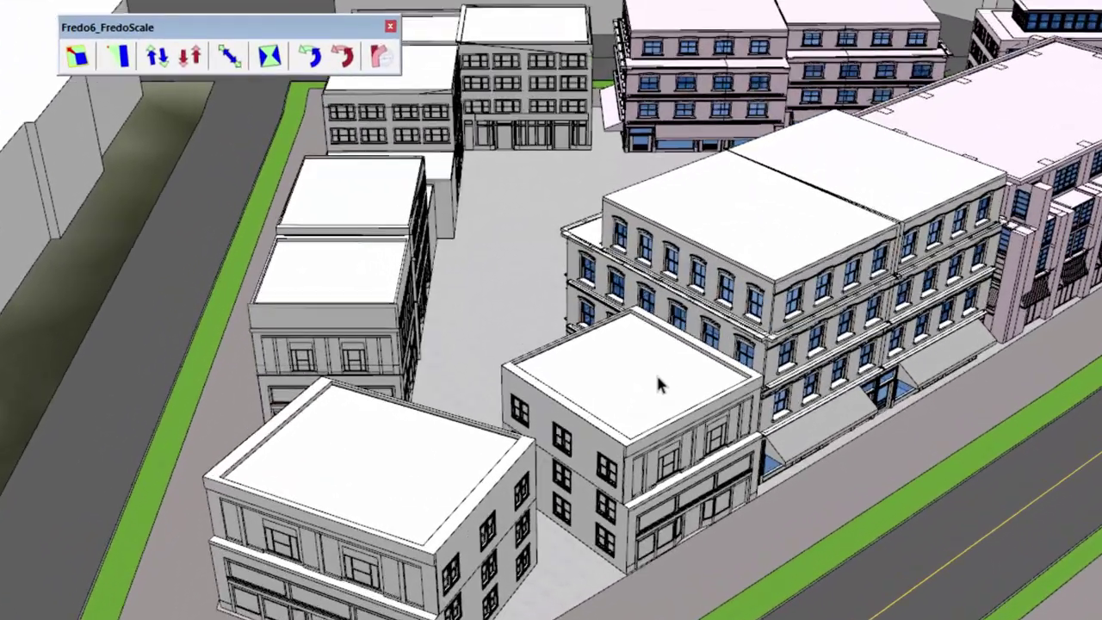
{"action": "key", "text": "ctrl+a"}
{"action": "left_click", "coordinate": [480, 558]}
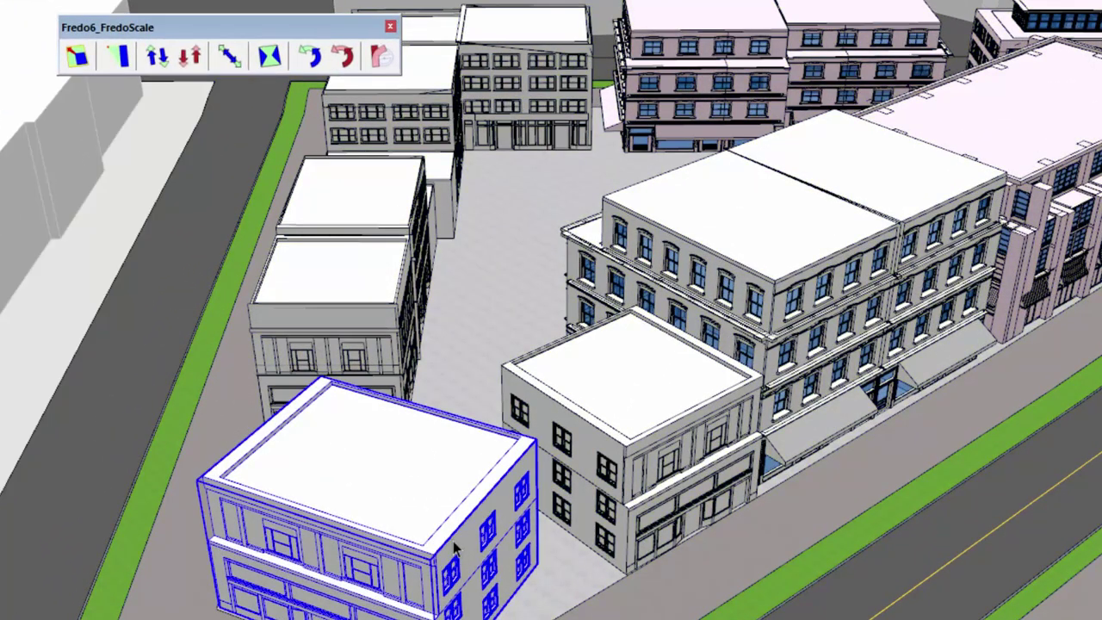
{"action": "middle_click_drag", "start_coordinate": [453, 541], "coordinate": [393, 417]}
{"action": "scroll", "coordinate": [393, 418], "scroll_direction": "up", "scroll_amount": 1}
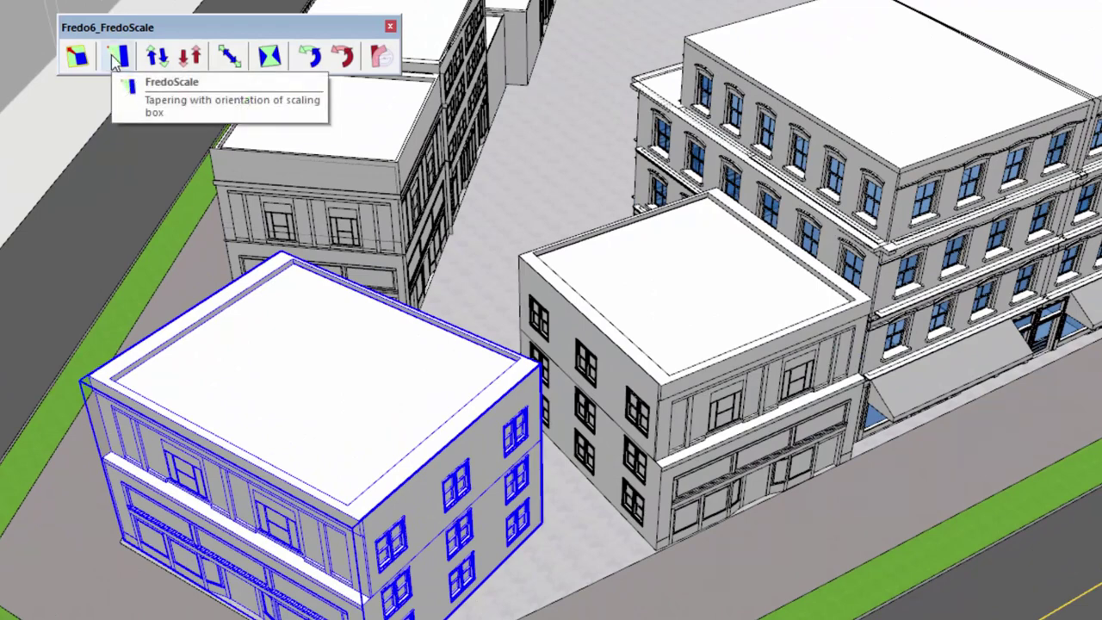
{"action": "left_click", "coordinate": [118, 57]}
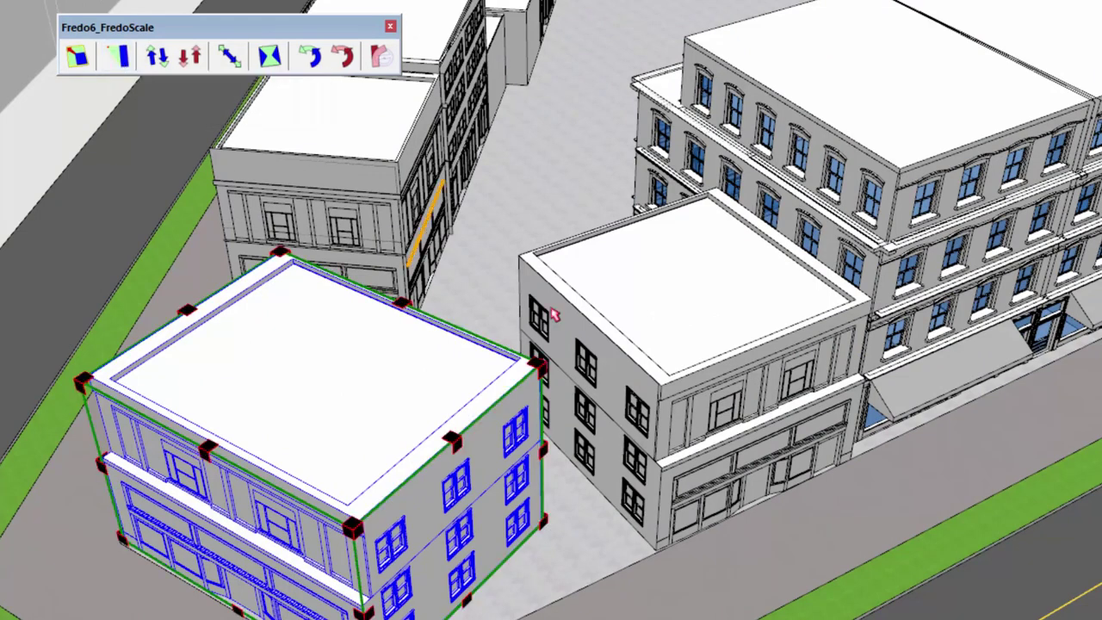
{"action": "left_click", "coordinate": [538, 445]}
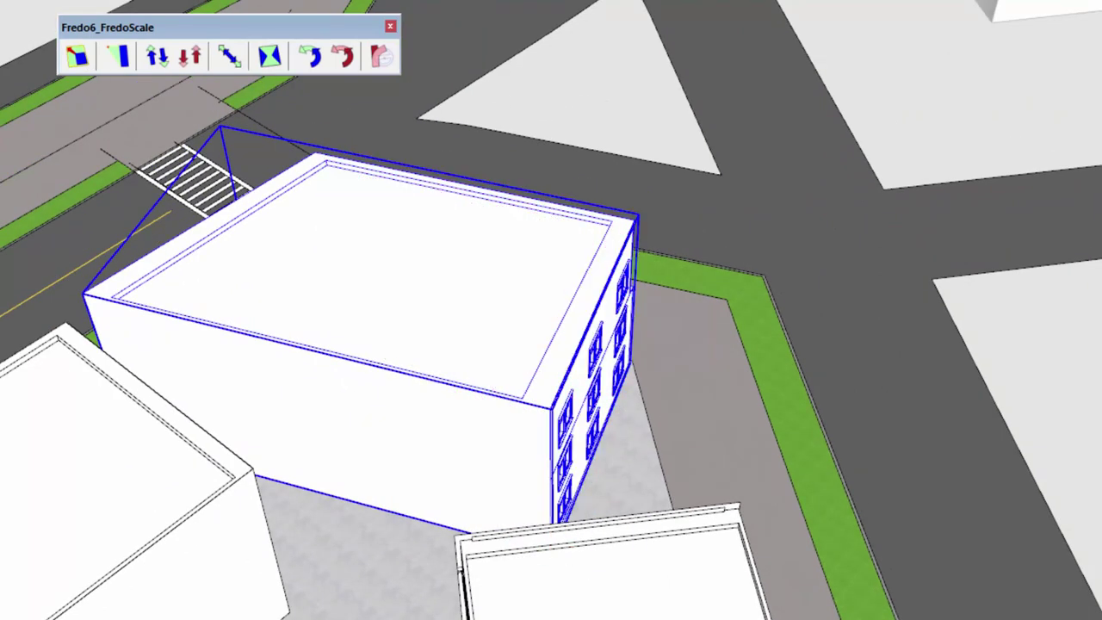
Step: Taper the corner building's opposite side wall with FredoScale, widening its rear toward the building row along the other sidewalk
{"action": "left_click", "coordinate": [123, 57]}
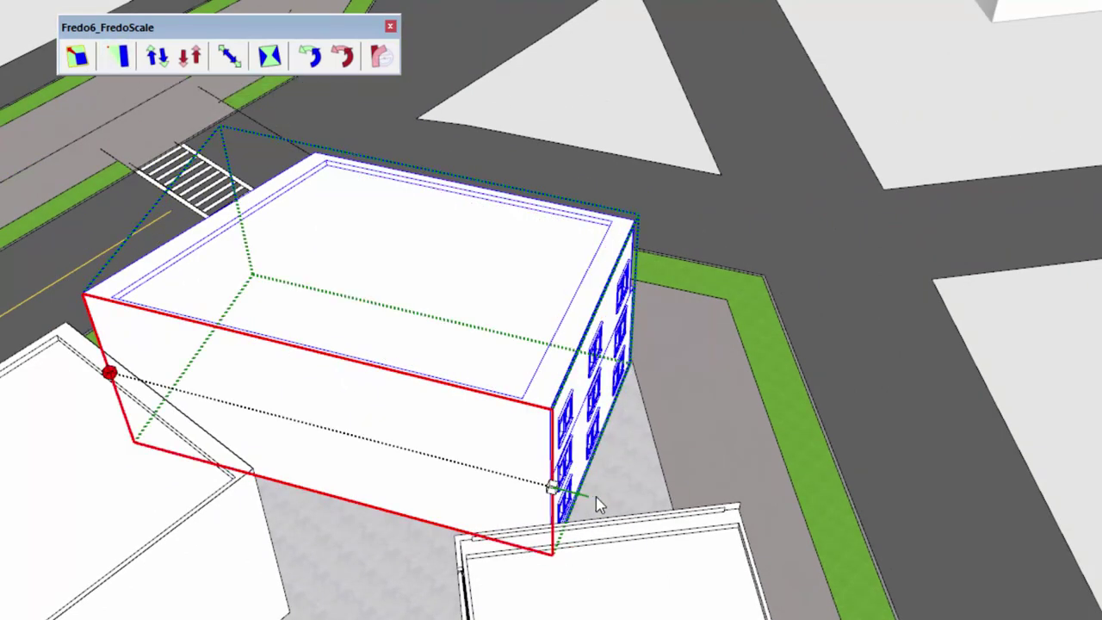
{"action": "left_click", "coordinate": [628, 504]}
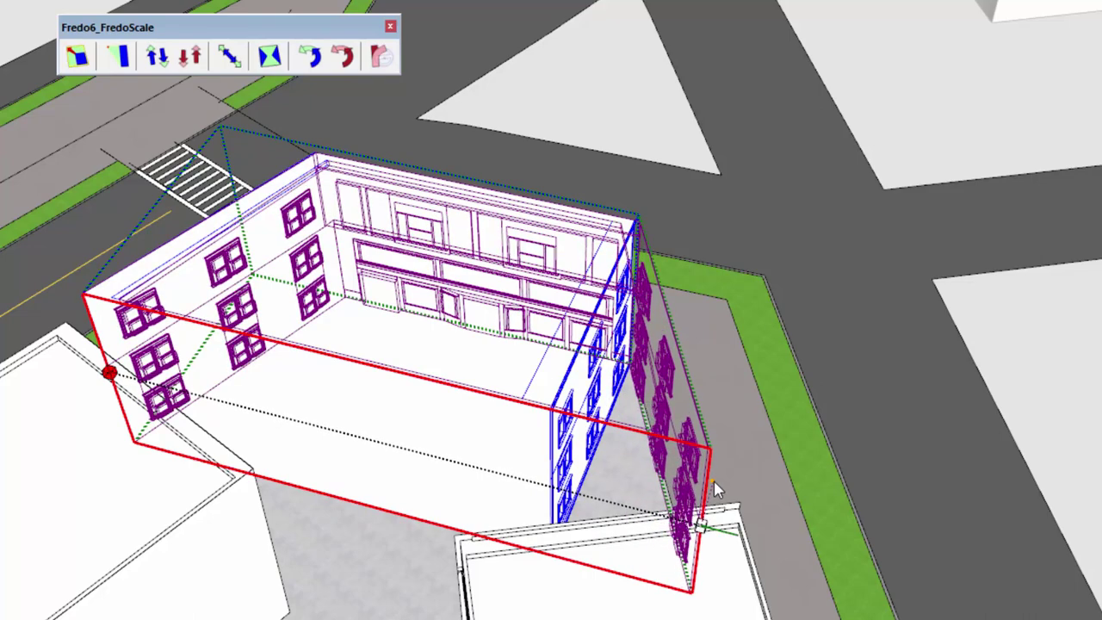
{"action": "left_click", "coordinate": [827, 383]}
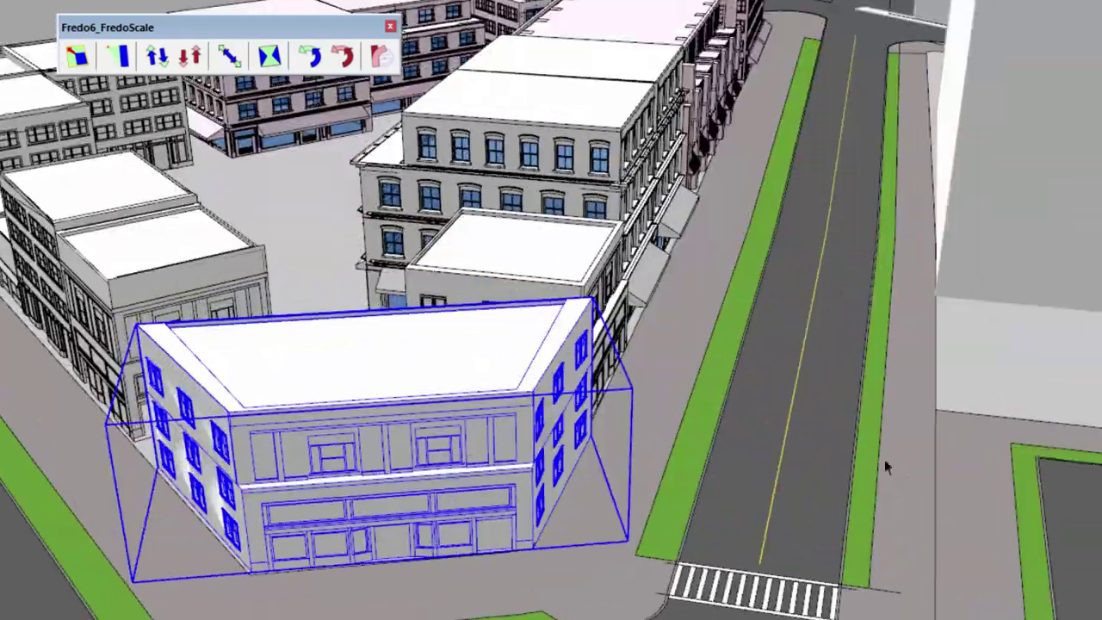
{"action": "scroll", "coordinate": [754, 403], "scroll_direction": "down", "scroll_amount": 3}
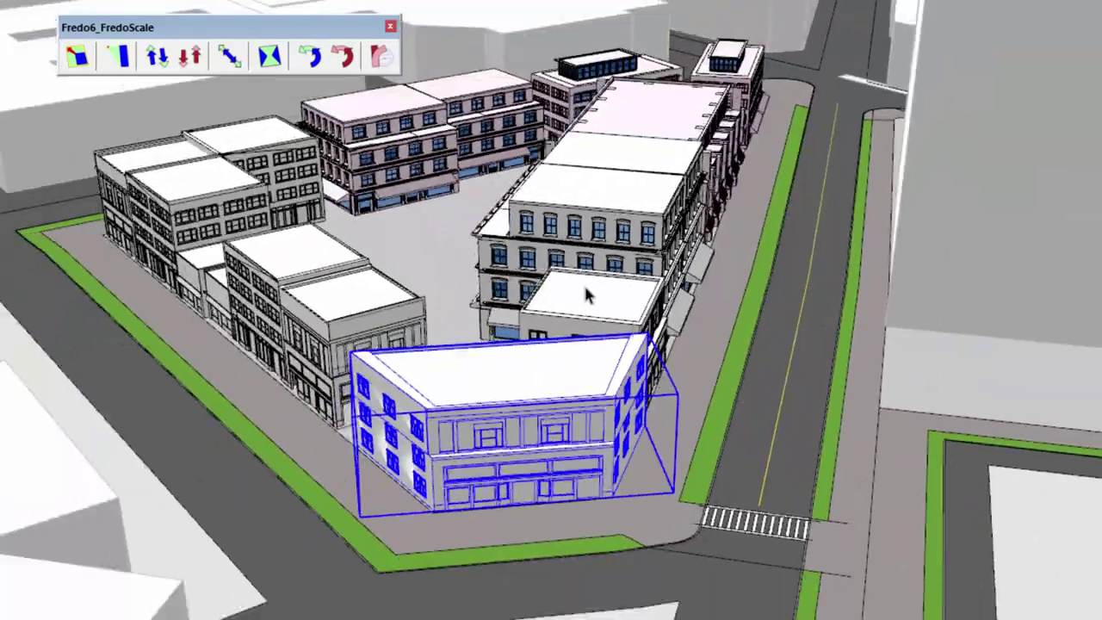
{"action": "middle_click_drag", "start_coordinate": [585, 295], "coordinate": [494, 311]}
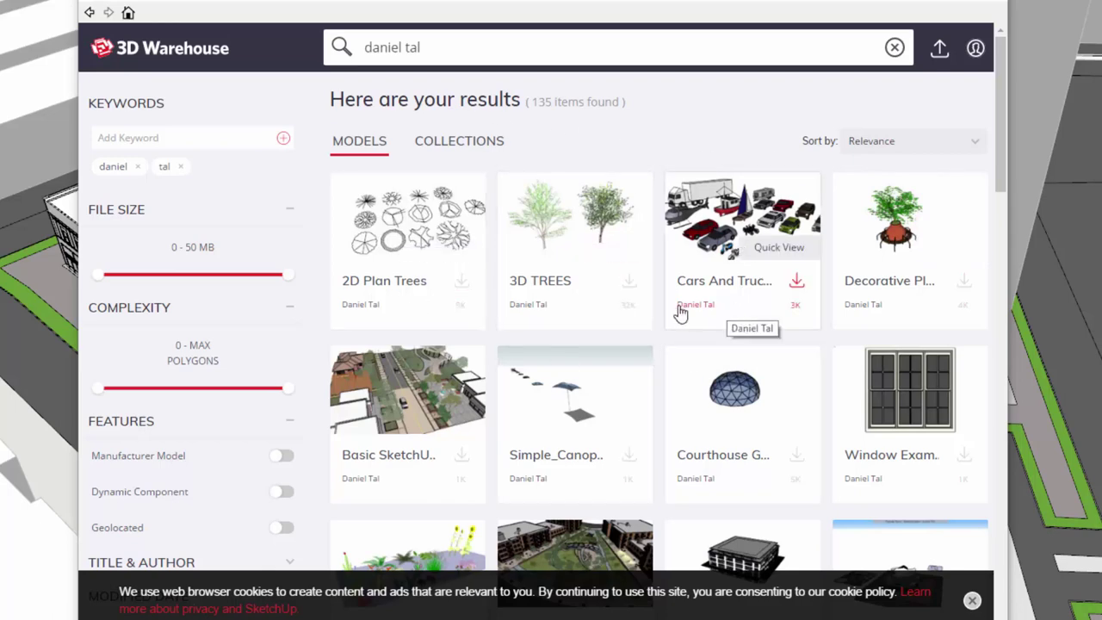
Step: Find the Pedestrian and Street Lights collection in the author's 3D Warehouse results and load it directly into the model
{"action": "scroll", "coordinate": [672, 314], "scroll_direction": "down", "scroll_amount": 2}
{"action": "scroll", "coordinate": [672, 315], "scroll_direction": "down", "scroll_amount": 6}
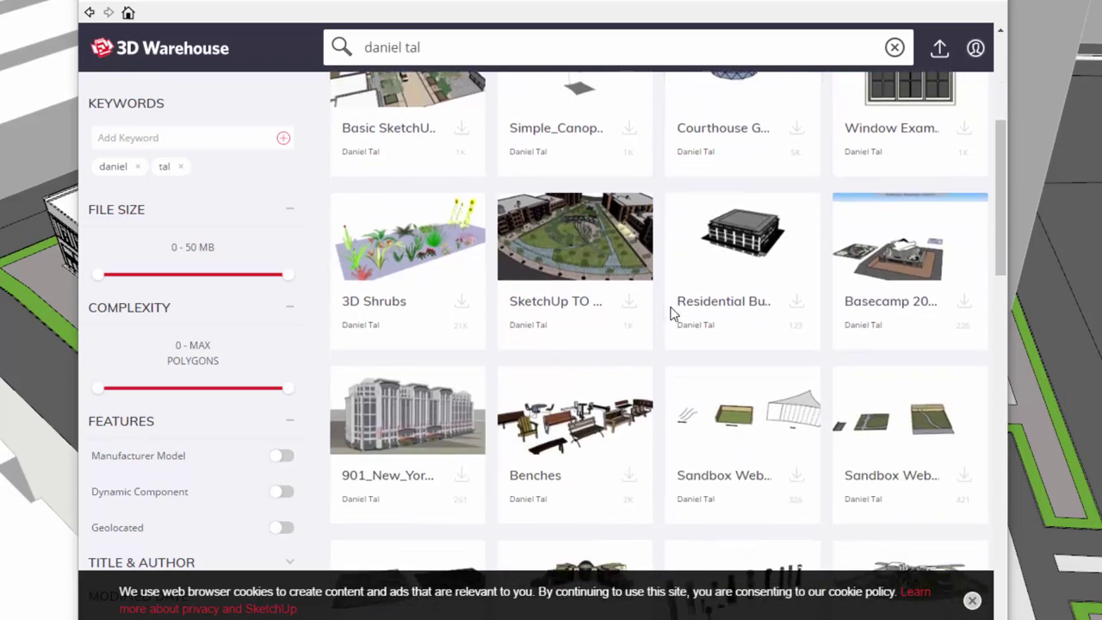
{"action": "scroll", "coordinate": [672, 315], "scroll_direction": "down", "scroll_amount": 3}
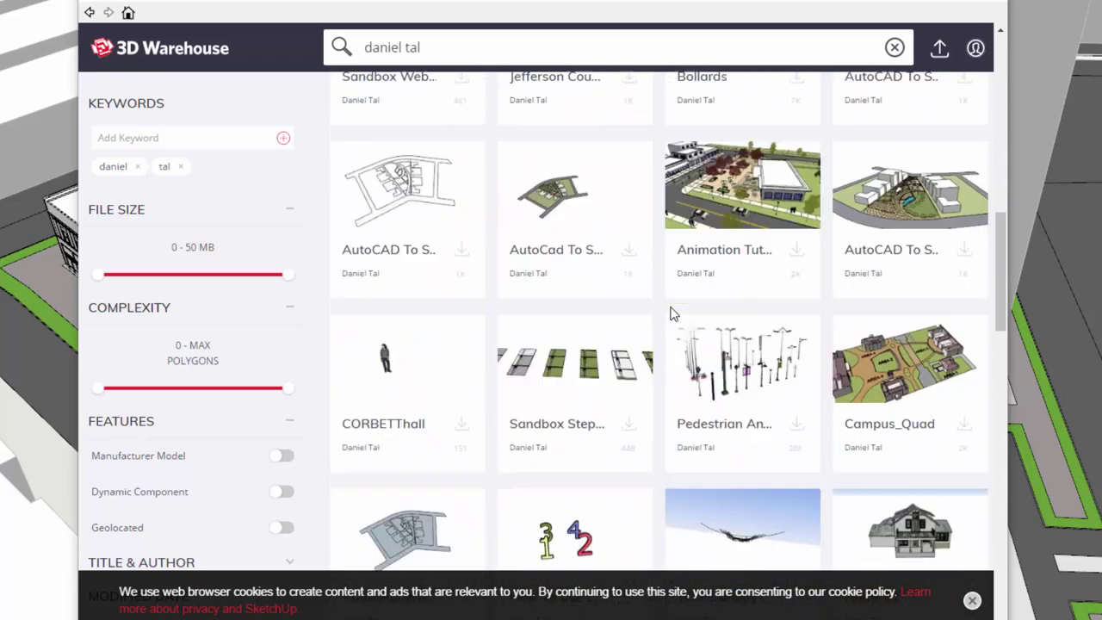
{"action": "left_click", "coordinate": [720, 385]}
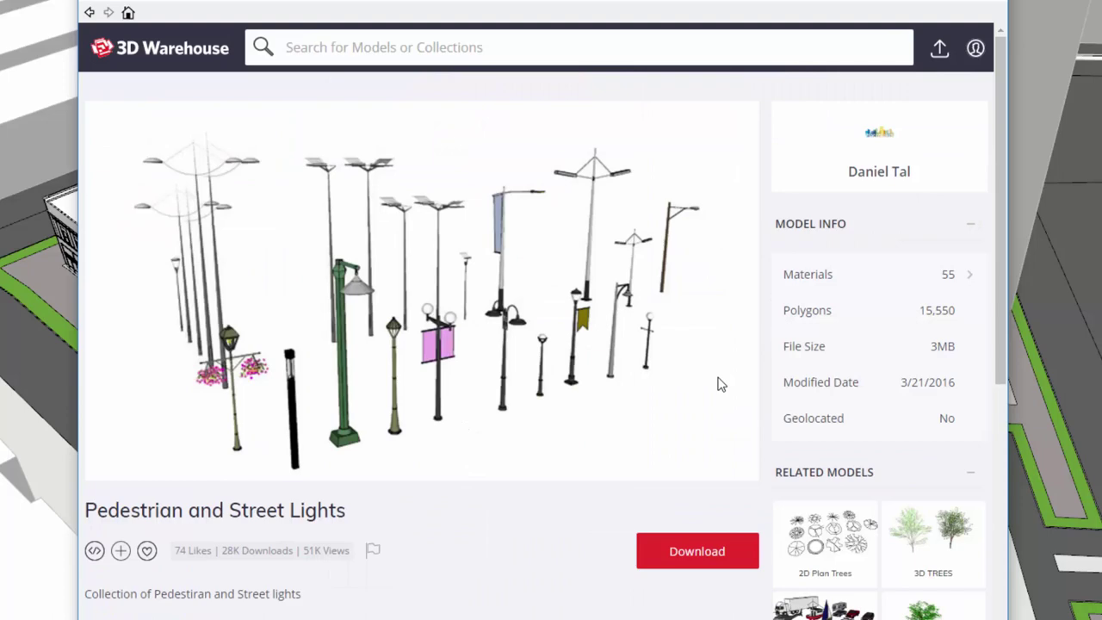
{"action": "left_click", "coordinate": [696, 563]}
{"action": "left_click", "coordinate": [606, 566]}
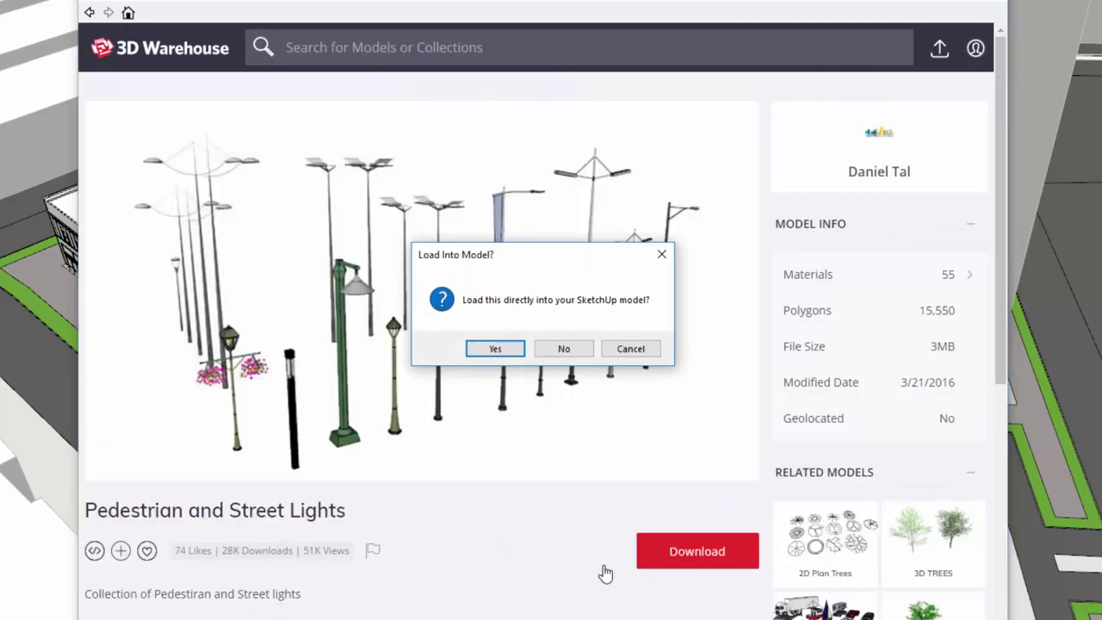
{"action": "left_click", "coordinate": [502, 350]}
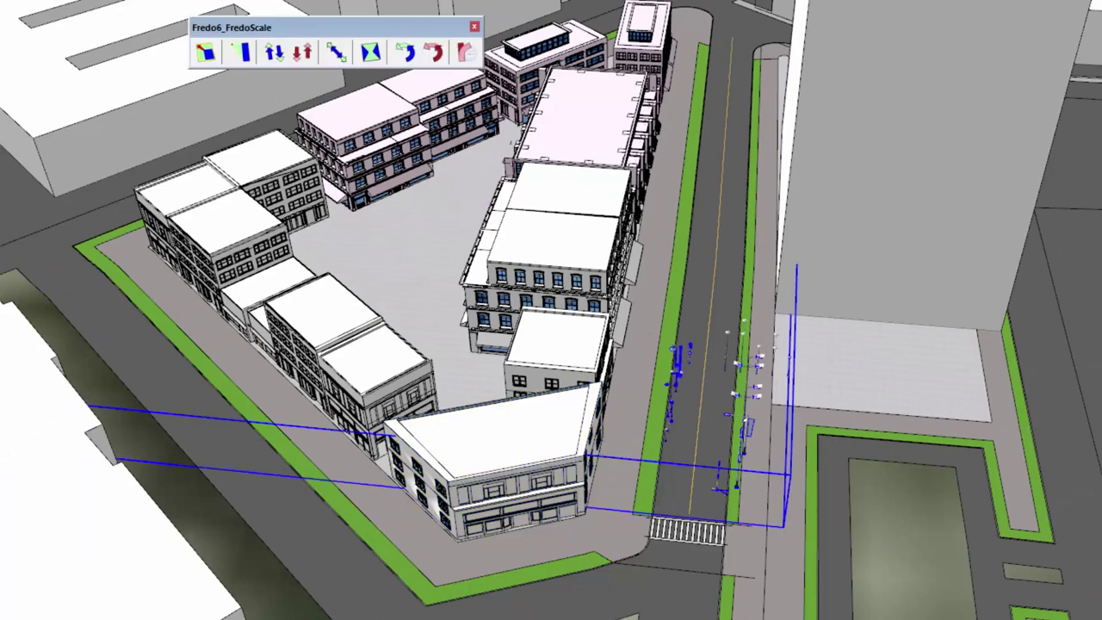
Step: Reopen 3D Warehouse and search again for models by the same author's name
{"action": "key", "text": "alt+x"}
{"action": "key", "text": "Left"}
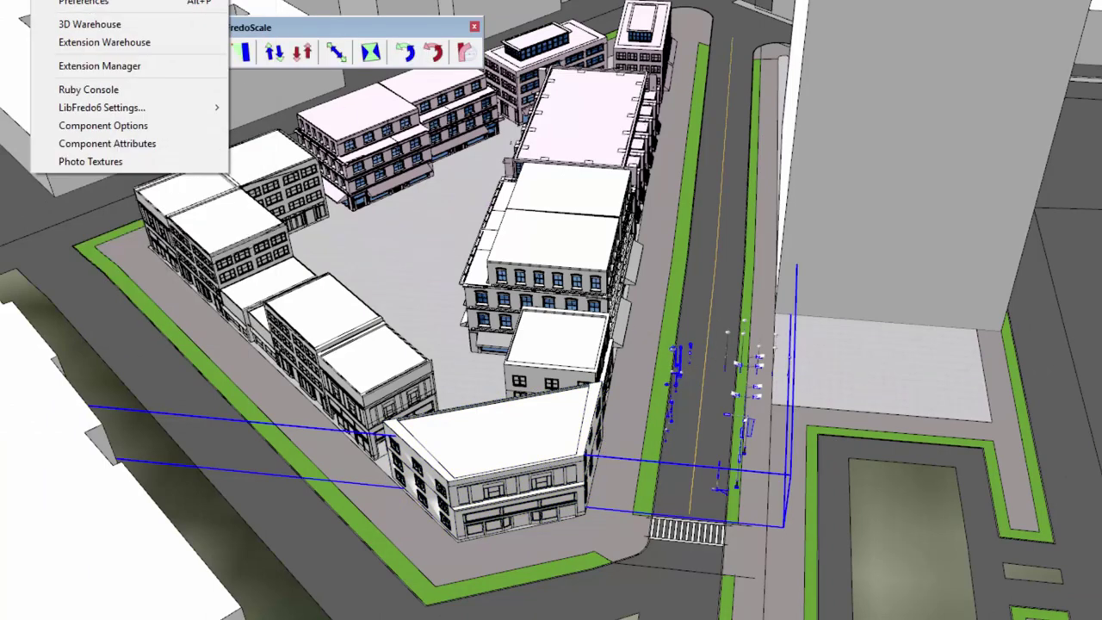
{"action": "left_click", "coordinate": [78, 24]}
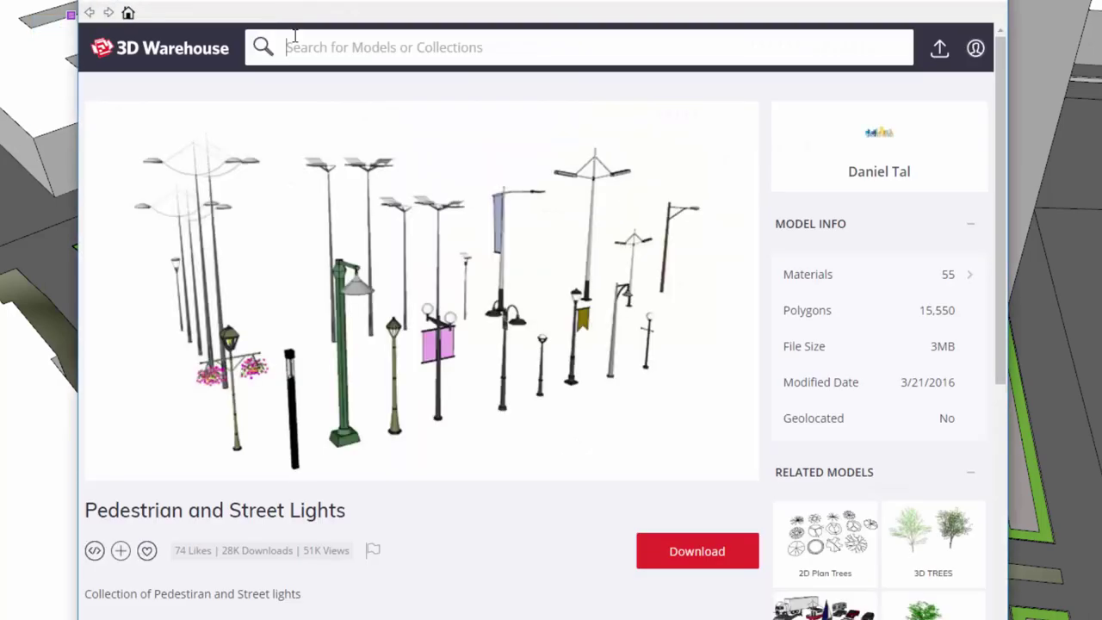
{"action": "left_click", "coordinate": [294, 36]}
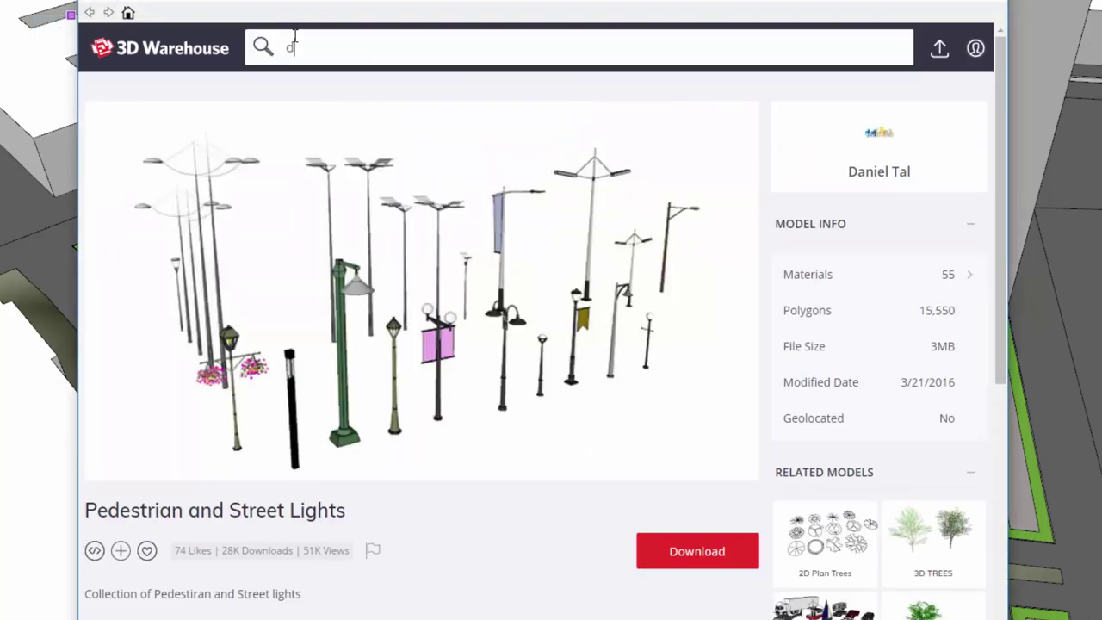
{"action": "type", "text": "daniel ta"}
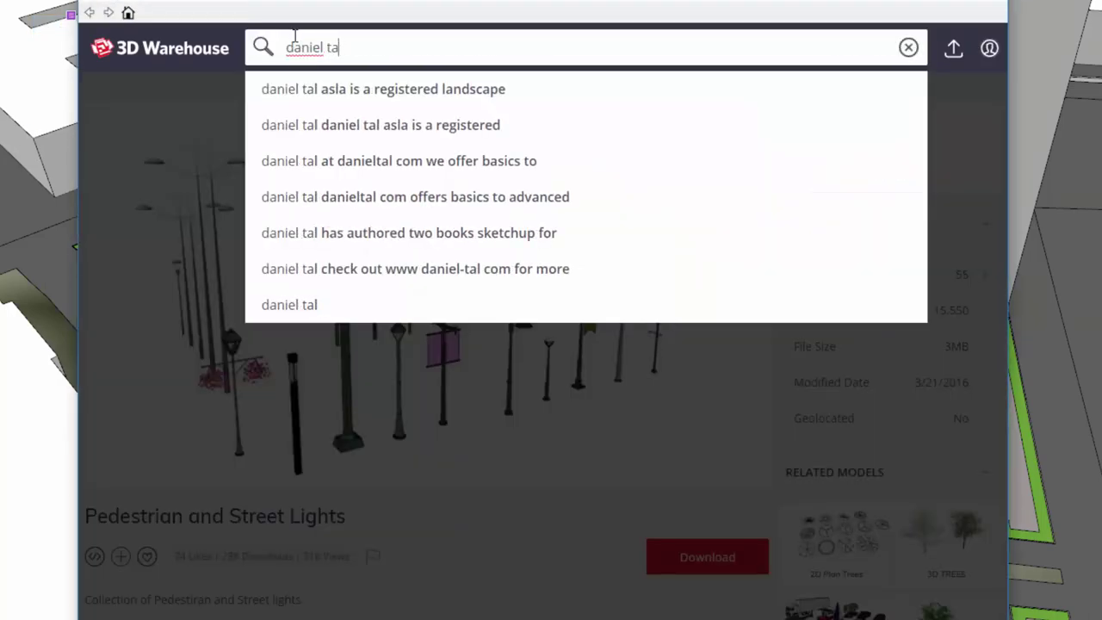
{"action": "key", "text": "BackSpace"}
{"action": "key", "text": "BackSpace"}
{"action": "key", "text": "BackSpace"}
{"action": "key", "text": "BackSpace"}
{"action": "key", "text": "BackSpace"}
{"action": "key", "text": "BackSpace"}
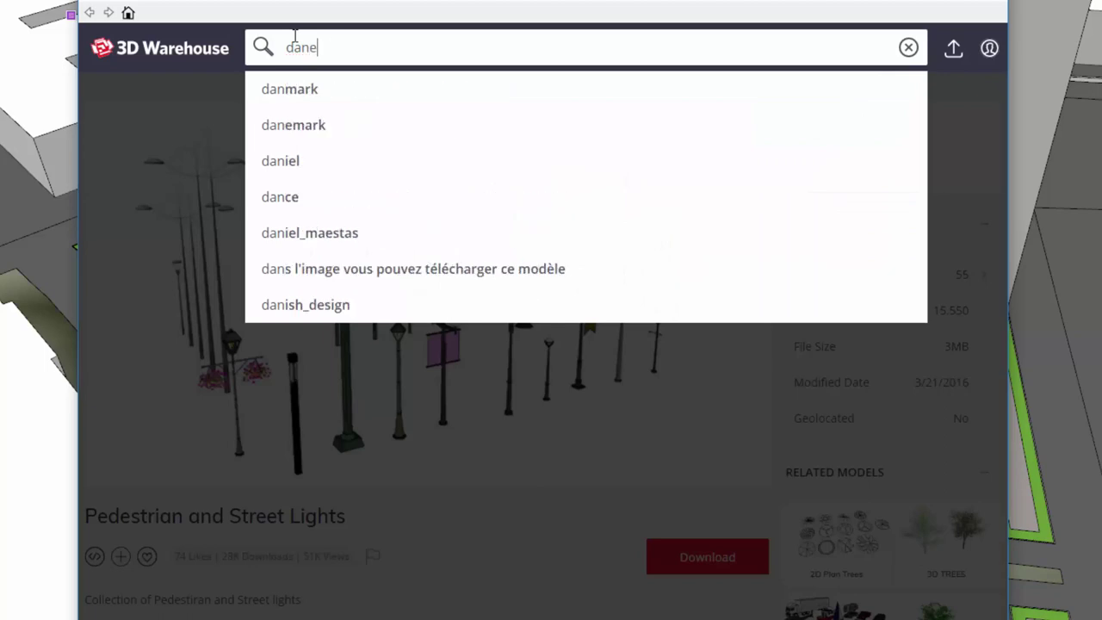
{"action": "type", "text": "iel tal"}
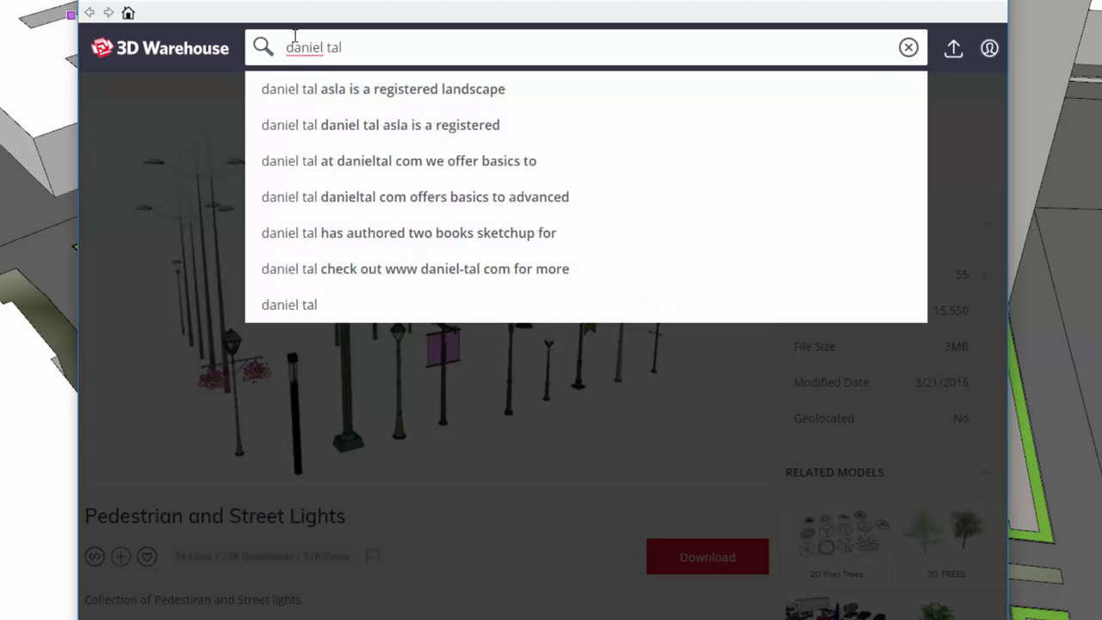
{"action": "key", "text": "Return"}
Step: Find the author's 2D TREES collection, load it directly into the model and place it around the park area
{"action": "scroll", "coordinate": [670, 233], "scroll_direction": "down", "scroll_amount": 6}
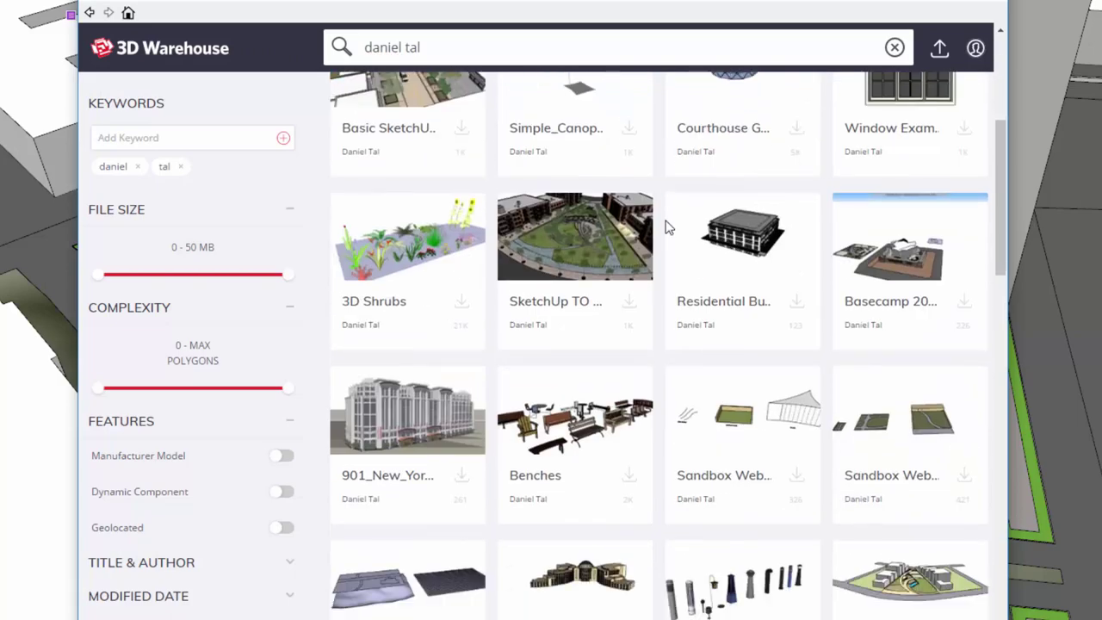
{"action": "scroll", "coordinate": [735, 376], "scroll_direction": "down", "scroll_amount": 6}
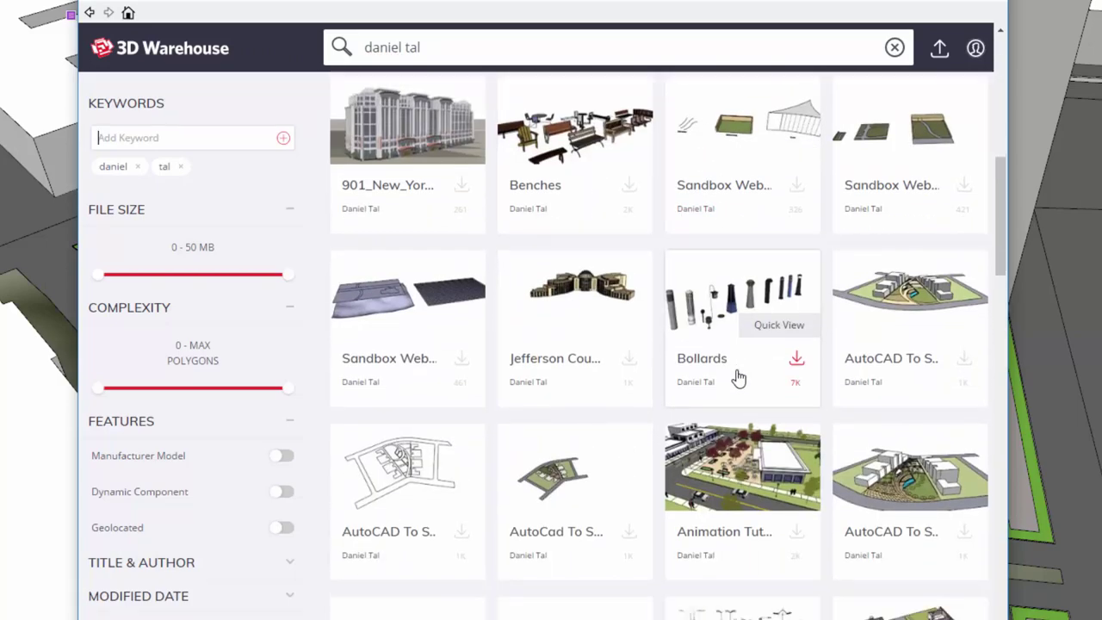
{"action": "scroll", "coordinate": [736, 377], "scroll_direction": "down", "scroll_amount": 15}
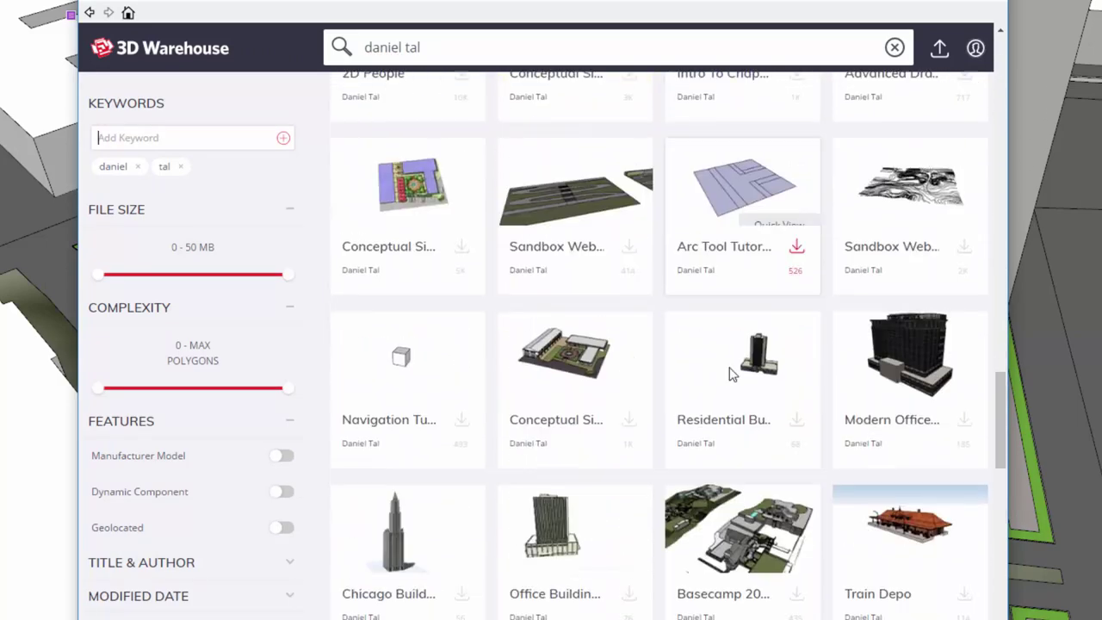
{"action": "scroll", "coordinate": [730, 375], "scroll_direction": "down", "scroll_amount": 15}
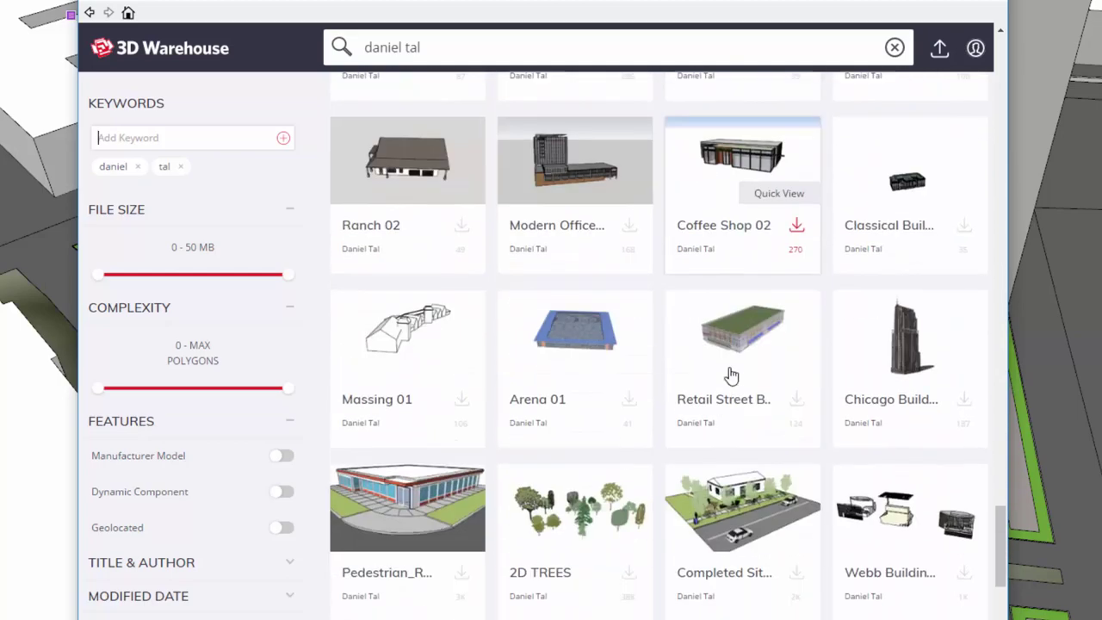
{"action": "left_click", "coordinate": [559, 308]}
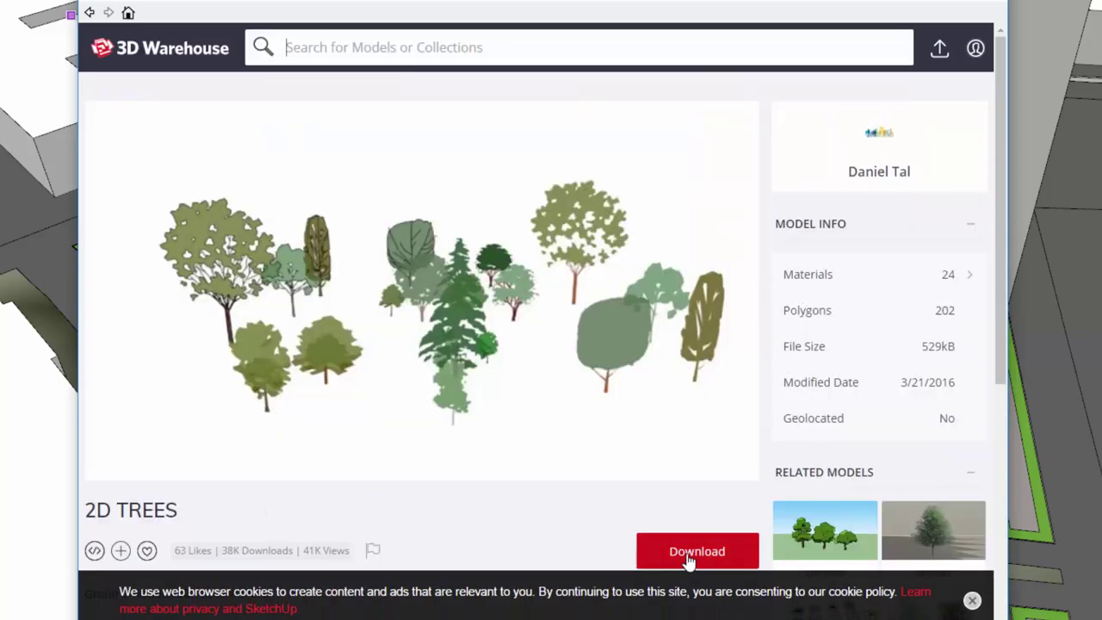
{"action": "left_click", "coordinate": [689, 555]}
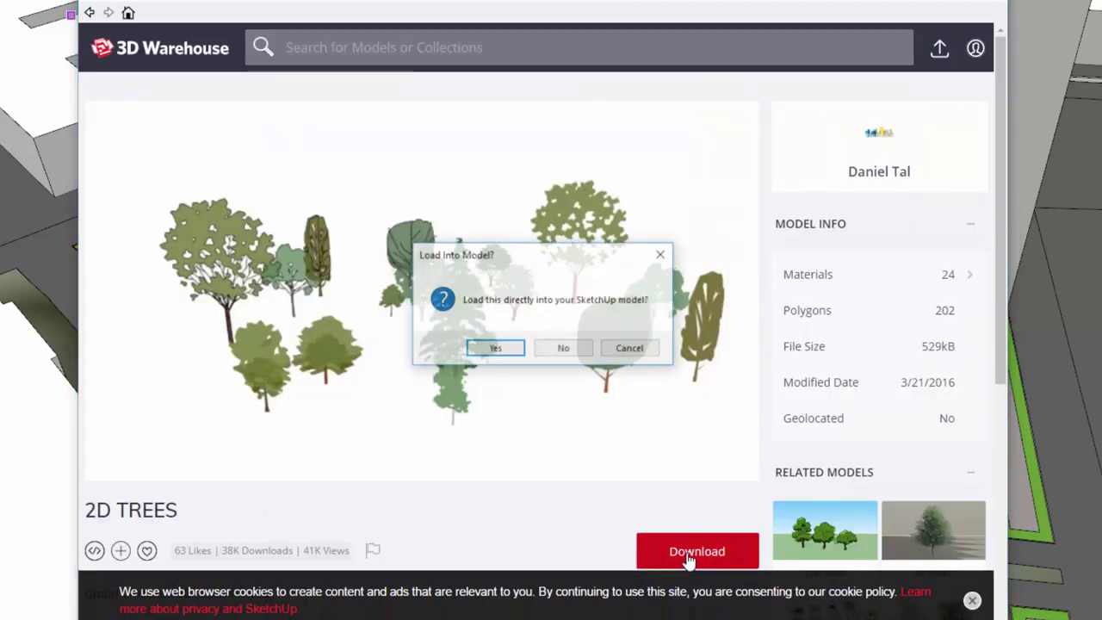
{"action": "left_click", "coordinate": [495, 346]}
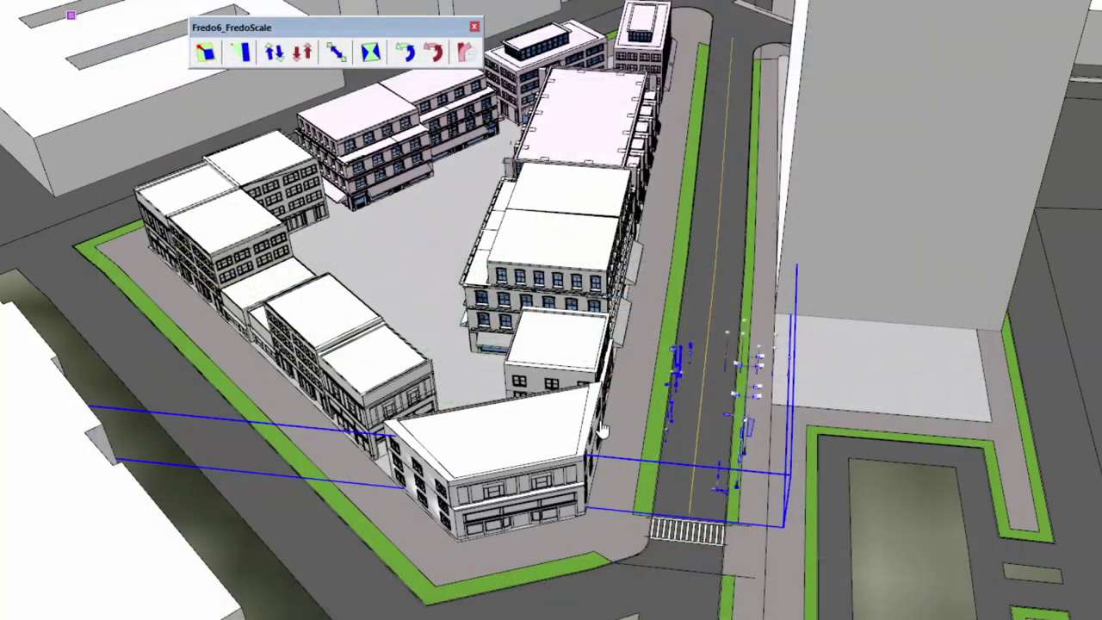
{"action": "left_click", "coordinate": [744, 412]}
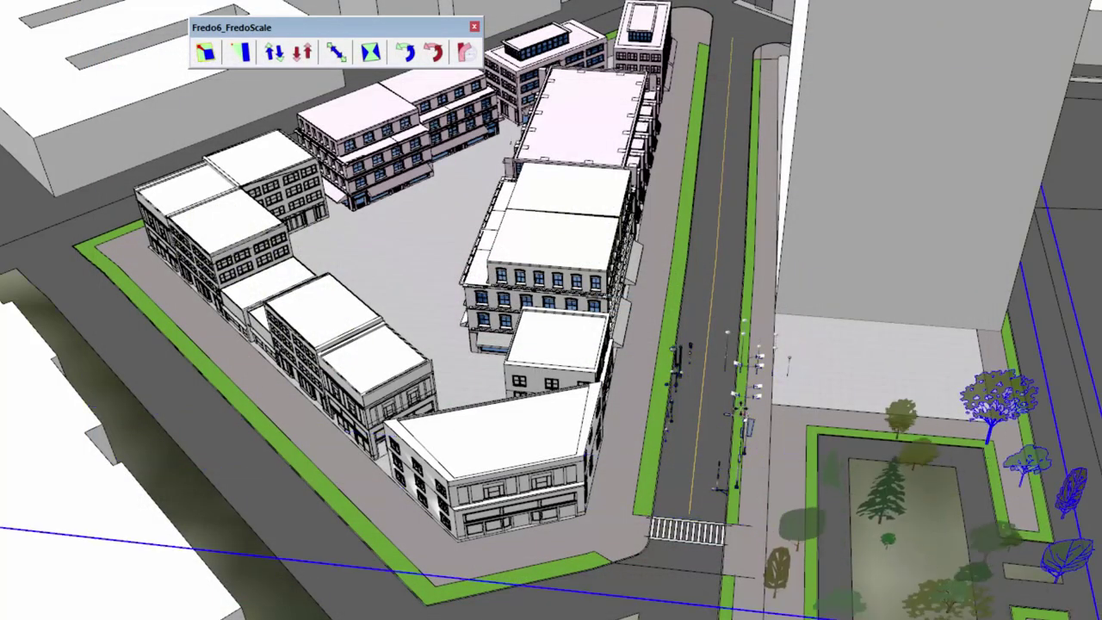
Step: Copy the round-crowned green tree out of the 2D tree collection and place it on the building-side grass strip near the crosswalk
{"action": "middle_click_drag", "start_coordinate": [866, 483], "coordinate": [998, 376]}
{"action": "scroll", "coordinate": [852, 482], "scroll_direction": "up", "scroll_amount": 2}
{"action": "double_click", "coordinate": [825, 492]}
{"action": "left_click", "coordinate": [825, 497]}
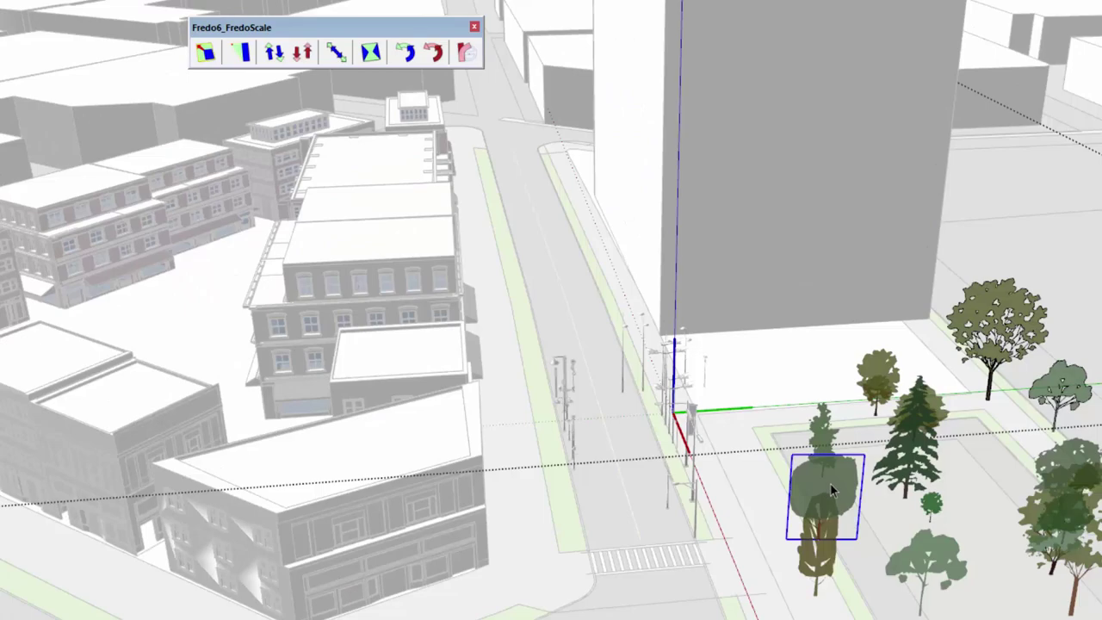
{"action": "middle_click_drag", "start_coordinate": [799, 392], "coordinate": [814, 465], "text": "shift"}
{"action": "middle_click_drag", "start_coordinate": [657, 317], "coordinate": [665, 330], "text": "shift"}
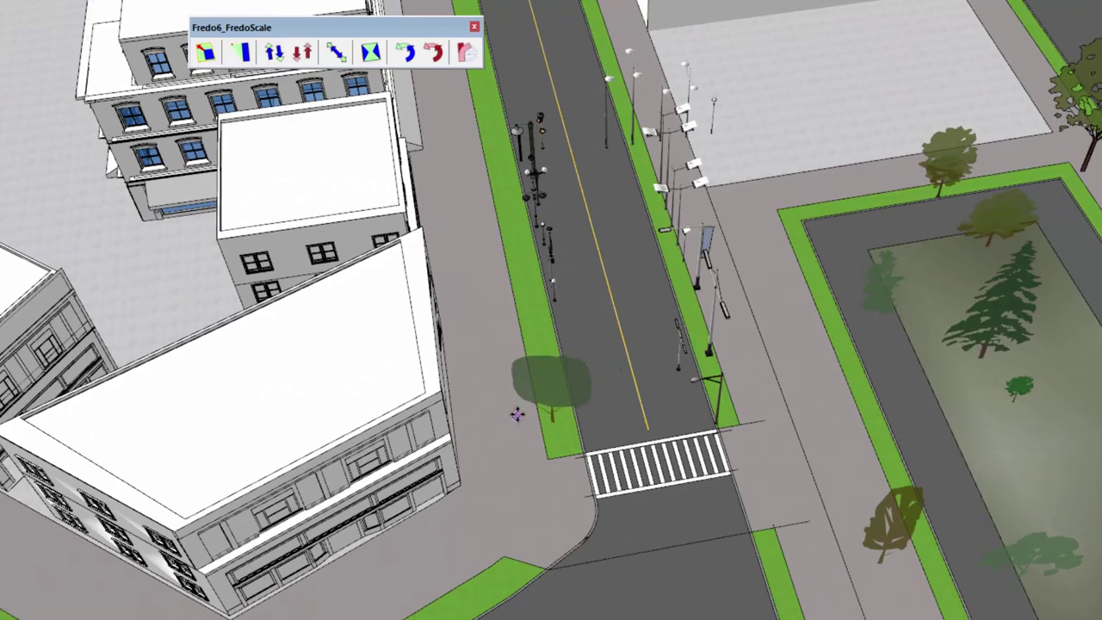
{"action": "left_click", "coordinate": [517, 420]}
Step: Copy the placed street tree across the road onto the opposite grass strip
{"action": "left_click", "coordinate": [566, 428], "text": "ctrl"}
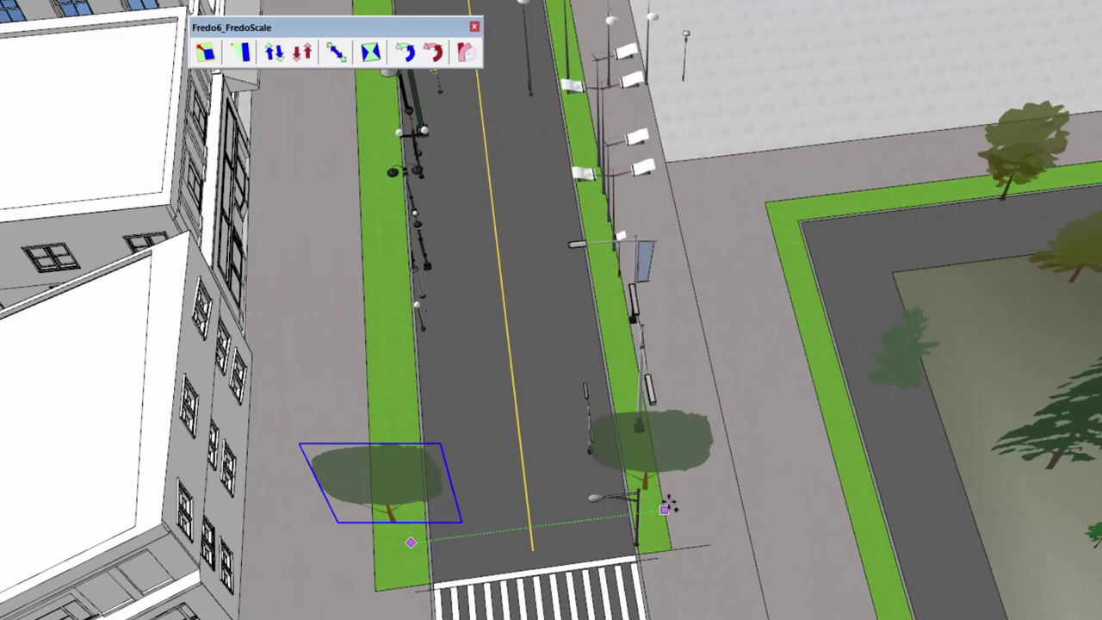
{"action": "left_click", "coordinate": [639, 420]}
{"action": "key", "text": "space"}
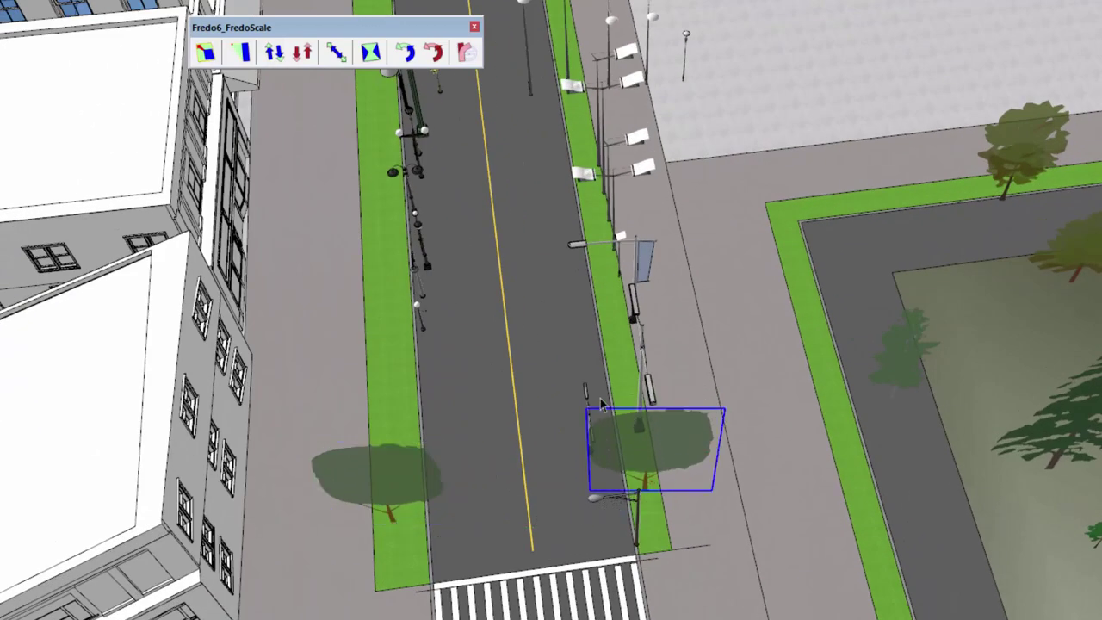
Step: Move the street light collection off the road to the far side of the park, beside the 2D trees
{"action": "left_click", "coordinate": [590, 399]}
{"action": "scroll", "coordinate": [613, 358], "scroll_direction": "down", "scroll_amount": 3}
{"action": "left_click", "coordinate": [573, 339]}
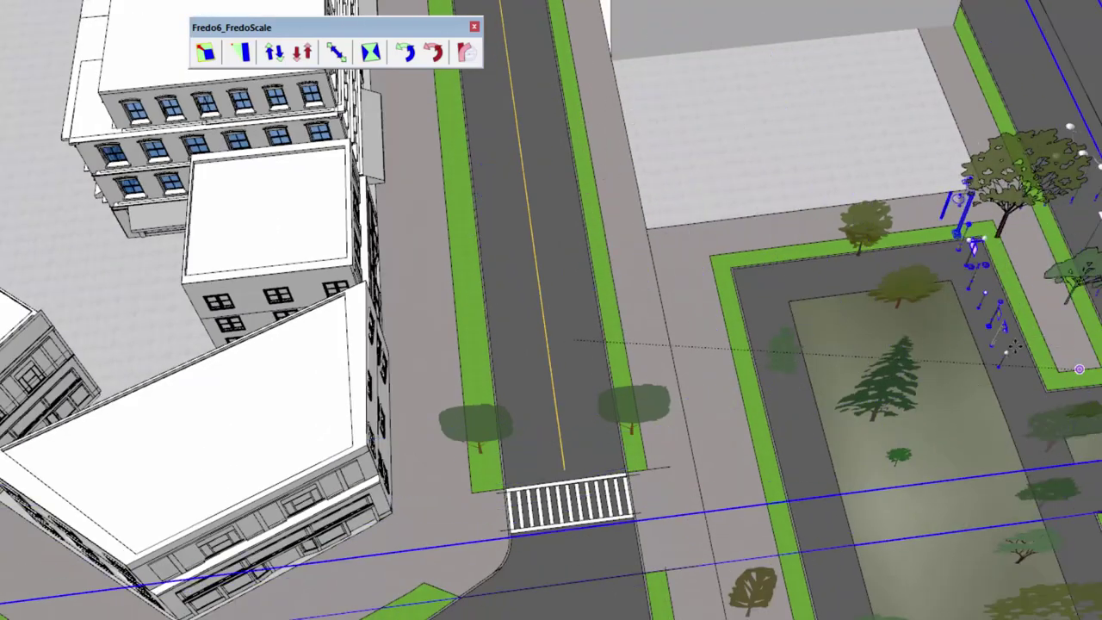
{"action": "left_click", "coordinate": [987, 332]}
{"action": "key", "text": "space"}
Step: Copy both crosswalk trees to the road's far end and divide the span into evenly spaced copies, first with /10, then with /8
{"action": "left_click", "coordinate": [632, 419]}
{"action": "left_click", "coordinate": [511, 433], "text": "shift"}
{"action": "middle_click_drag", "start_coordinate": [571, 431], "coordinate": [895, 340]}
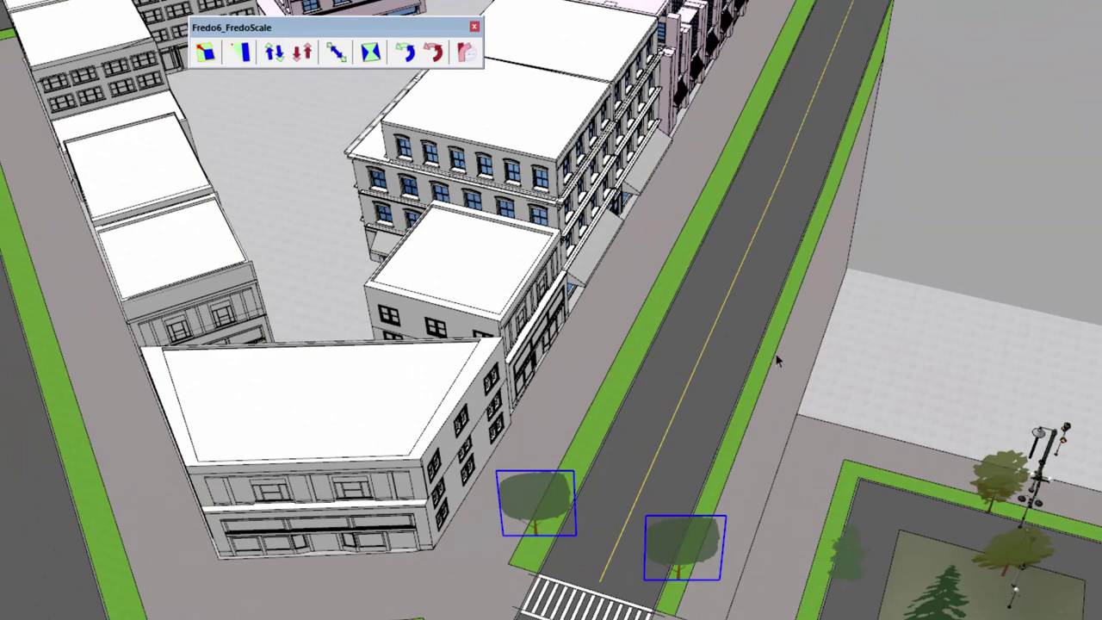
{"action": "key", "text": "m"}
{"action": "key", "text": "ctrl"}
{"action": "left_click", "coordinate": [554, 540]}
{"action": "middle_click_drag", "start_coordinate": [791, 155], "coordinate": [950, 288]}
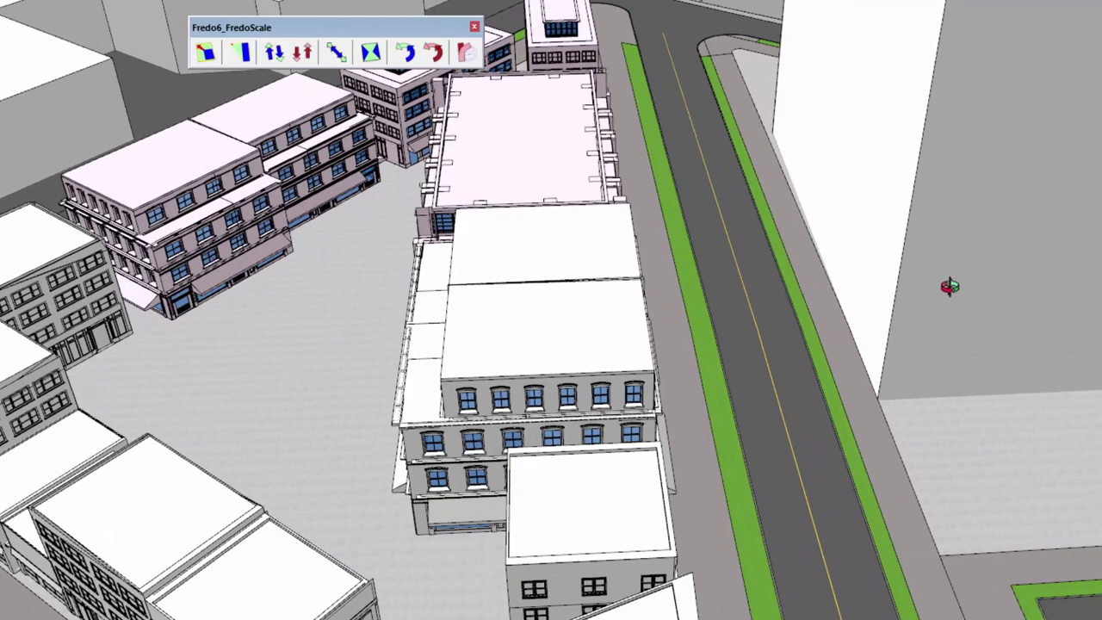
{"action": "left_click", "coordinate": [652, 72]}
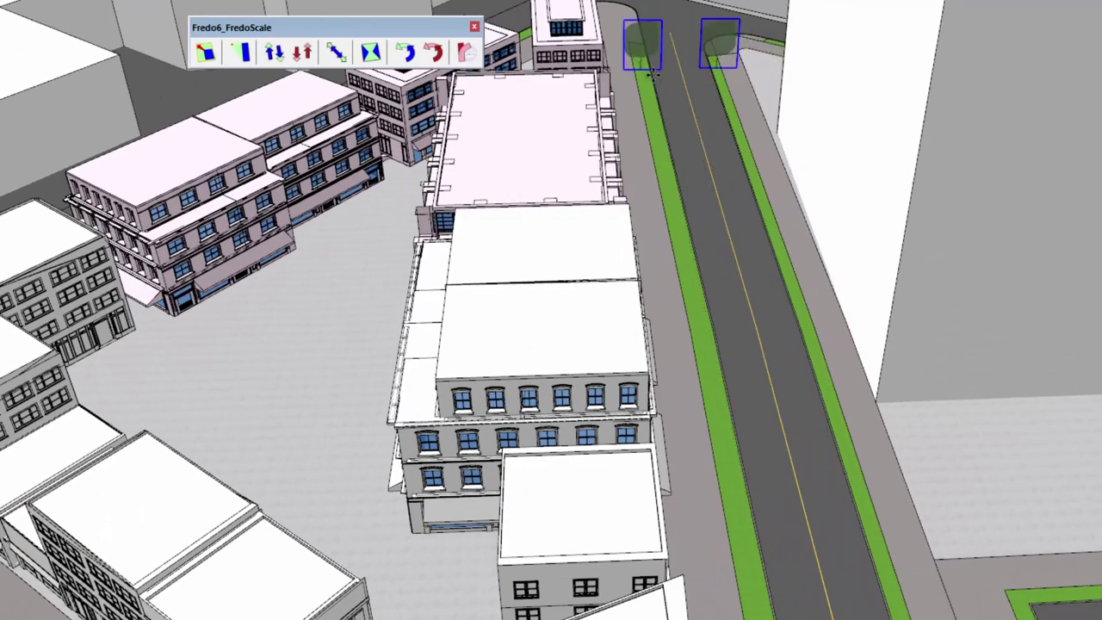
{"action": "type", "text": "/10"}
{"action": "key", "text": "Return"}
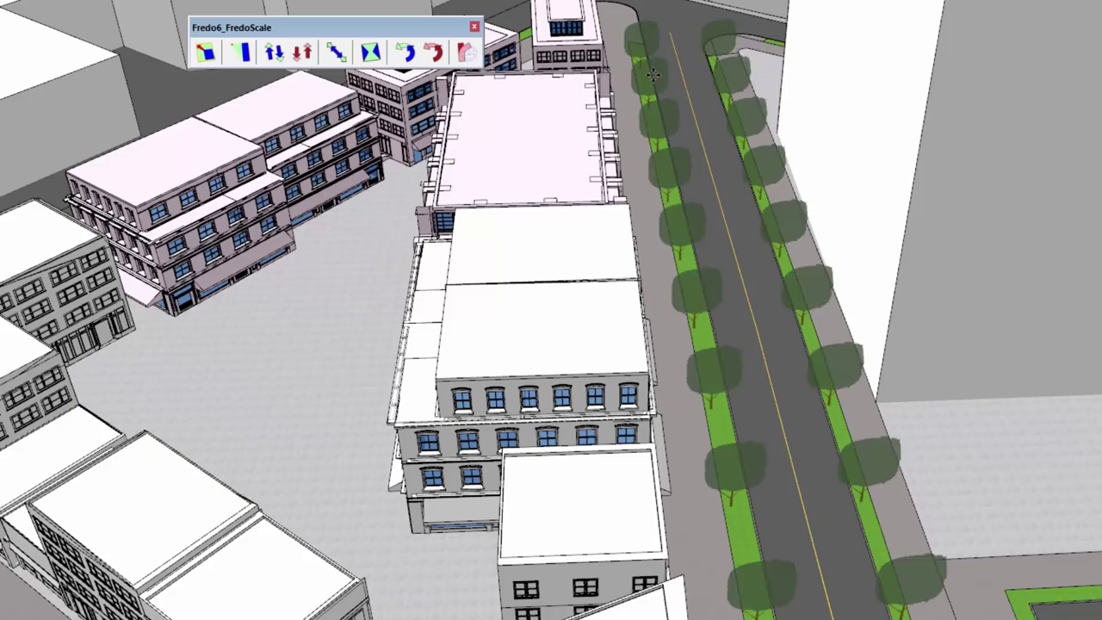
{"action": "type", "text": "/8"}
{"action": "key", "text": "Return"}
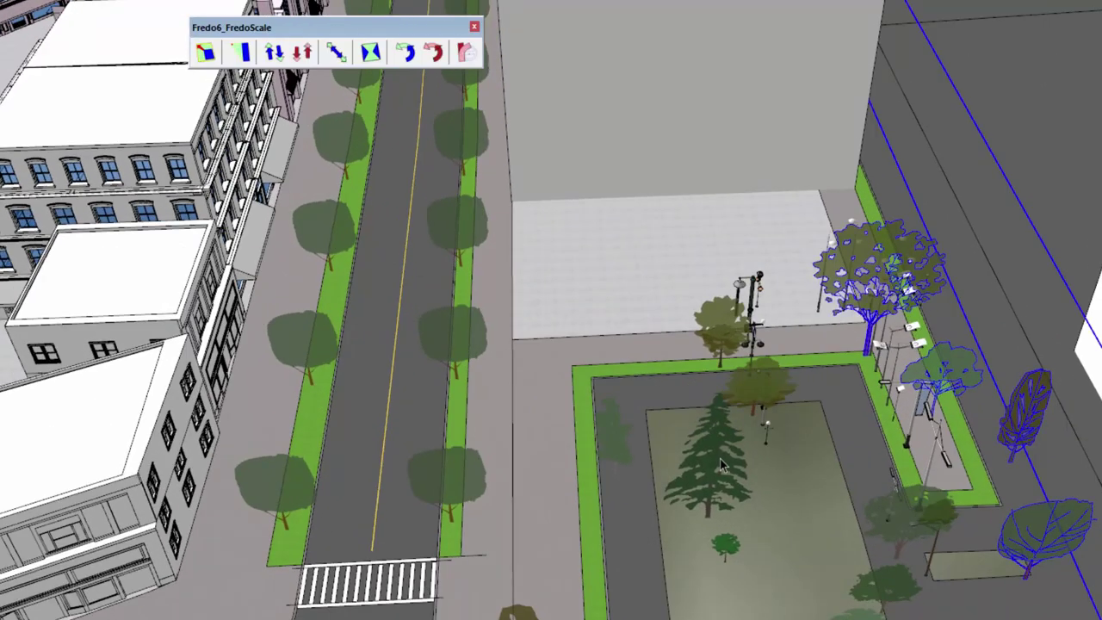
Step: Copy the grey single-arm curved lamp out of the street light collection and place it on the building-side sidewalk between two trees
{"action": "scroll", "coordinate": [728, 462], "scroll_direction": "down", "scroll_amount": 2}
{"action": "double_click", "coordinate": [748, 321]}
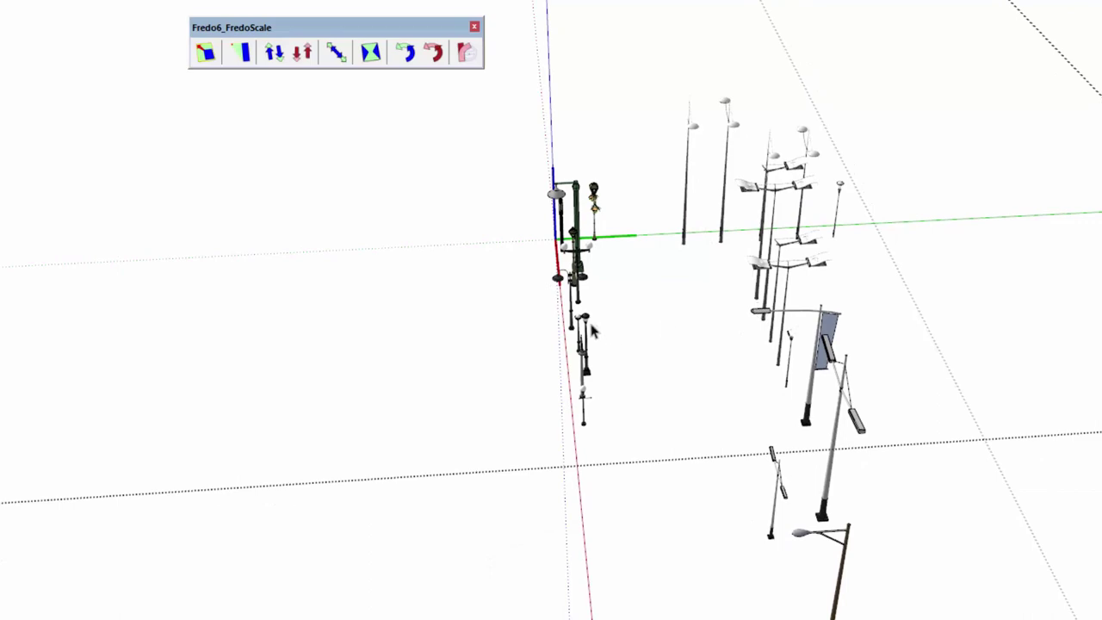
{"action": "scroll", "coordinate": [588, 325], "scroll_direction": "up", "scroll_amount": 5}
{"action": "middle_click_drag", "start_coordinate": [585, 323], "coordinate": [870, 313]}
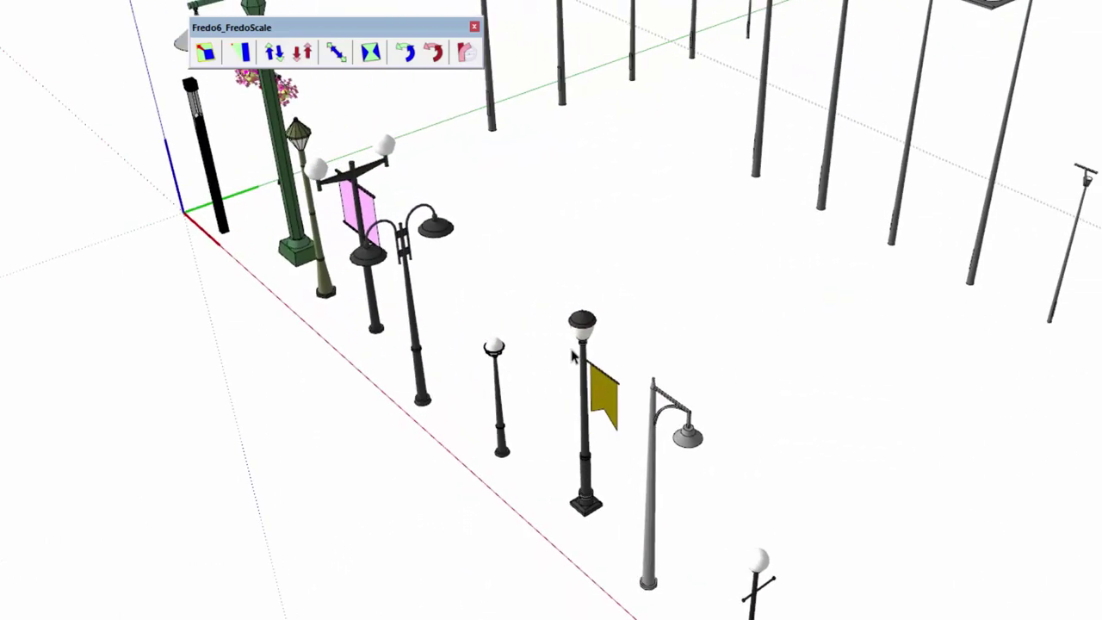
{"action": "left_click", "coordinate": [692, 441]}
{"action": "scroll", "coordinate": [688, 439], "scroll_direction": "down", "scroll_amount": 2}
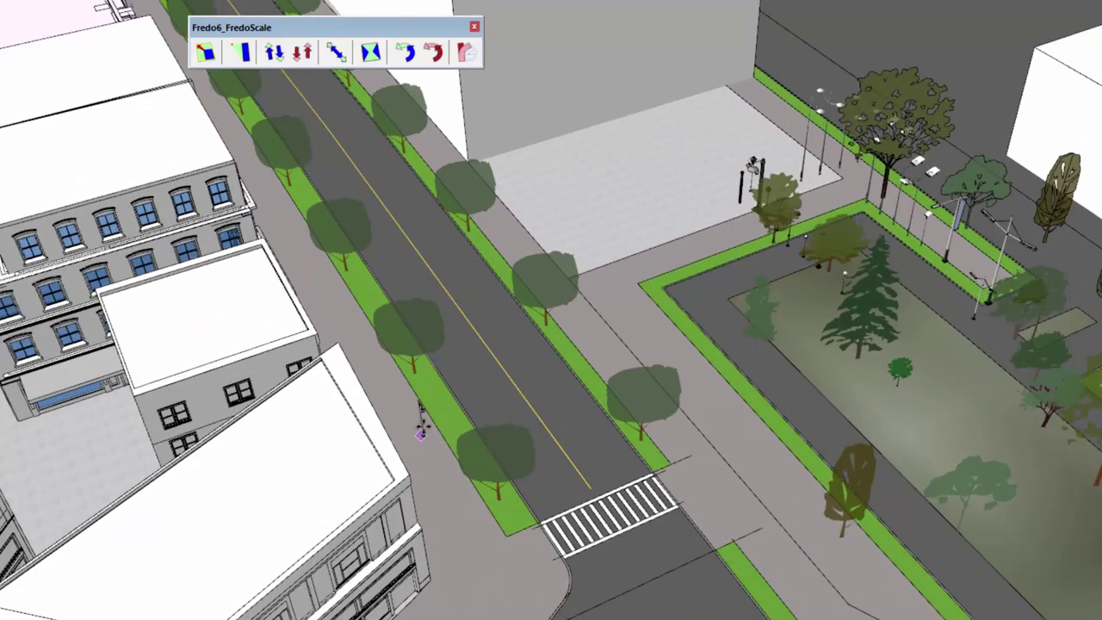
{"action": "left_click", "coordinate": [420, 428]}
Step: Rotate the street lamp about its vertical axis so its arm reaches over the sidewalk toward the buildings
{"action": "middle_click_drag", "start_coordinate": [469, 403], "coordinate": [457, 382], "text": "shift"}
{"action": "scroll", "coordinate": [457, 381], "scroll_direction": "up", "scroll_amount": 3}
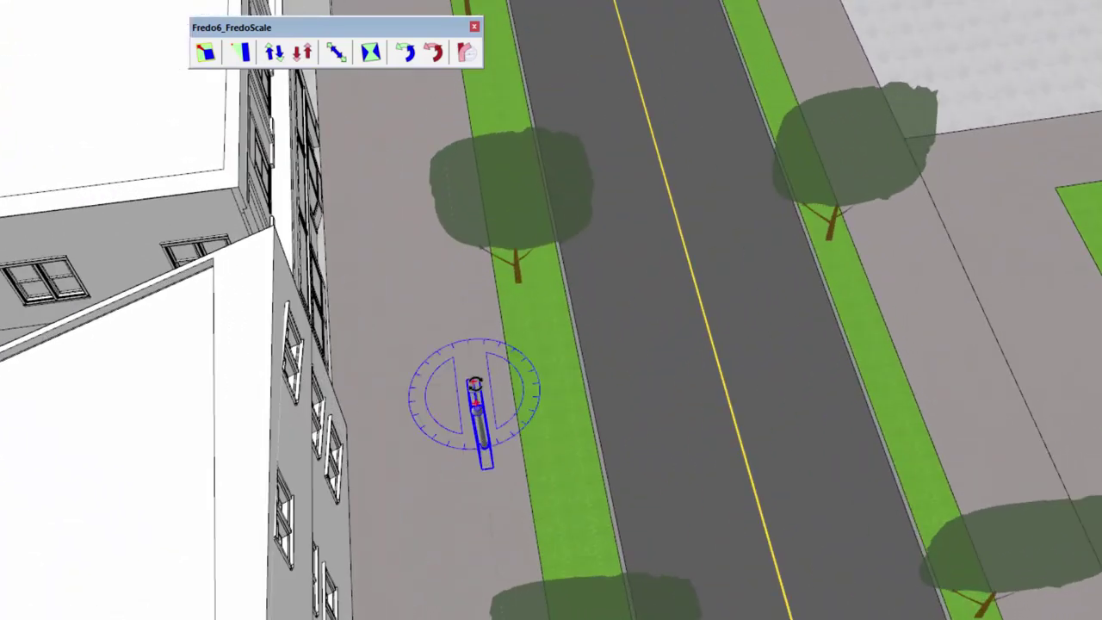
{"action": "left_click", "coordinate": [476, 384]}
{"action": "left_click_drag", "start_coordinate": [586, 386], "coordinate": [693, 353]}
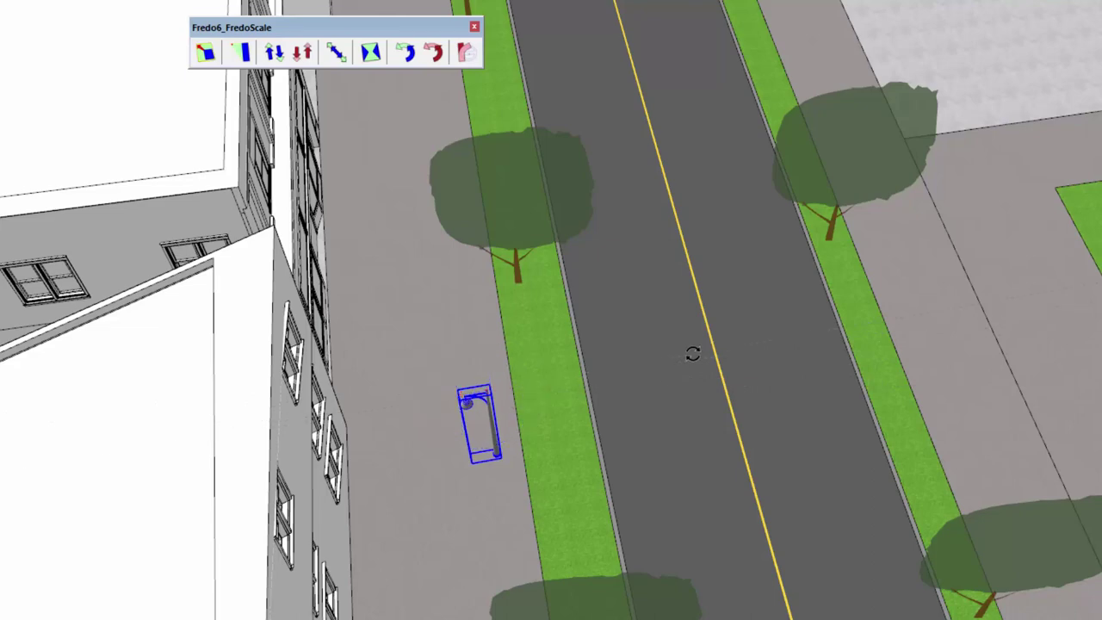
Step: Copy the curved street lamp across the road onto the opposite sidewalk, between two trees
{"action": "left_click", "coordinate": [485, 479]}
{"action": "key", "text": "ctrl"}
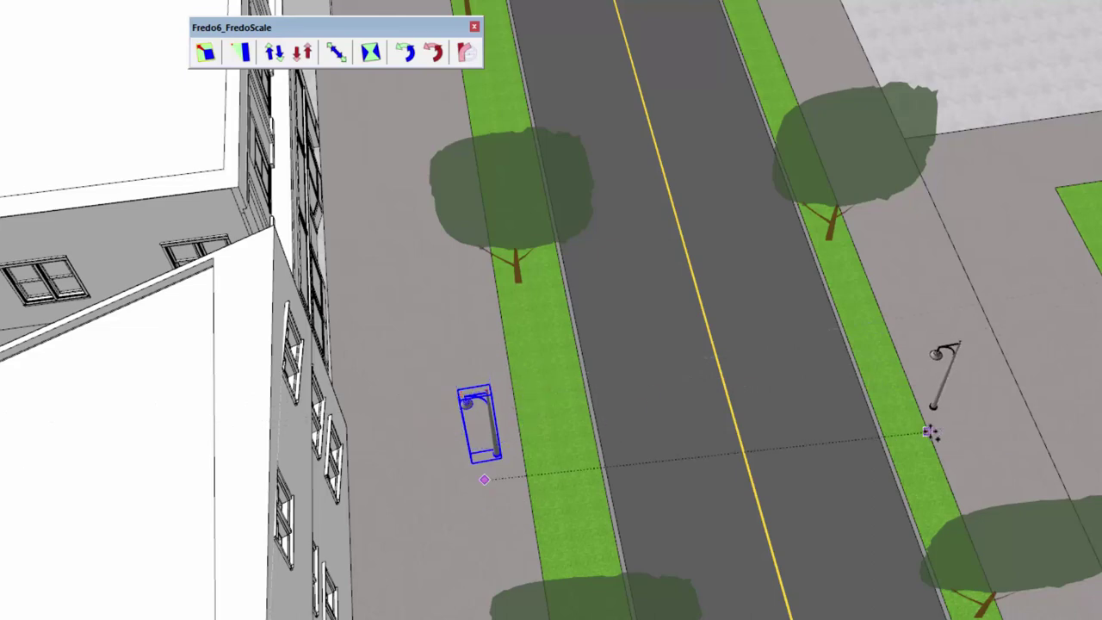
{"action": "left_click", "coordinate": [925, 425]}
Step: Mirror the copied lamp horizontally across the road direction with a scale factor of -1 so its arm points away from the road
{"action": "scroll", "coordinate": [927, 413], "scroll_direction": "up", "scroll_amount": 5}
{"action": "key", "text": "s"}
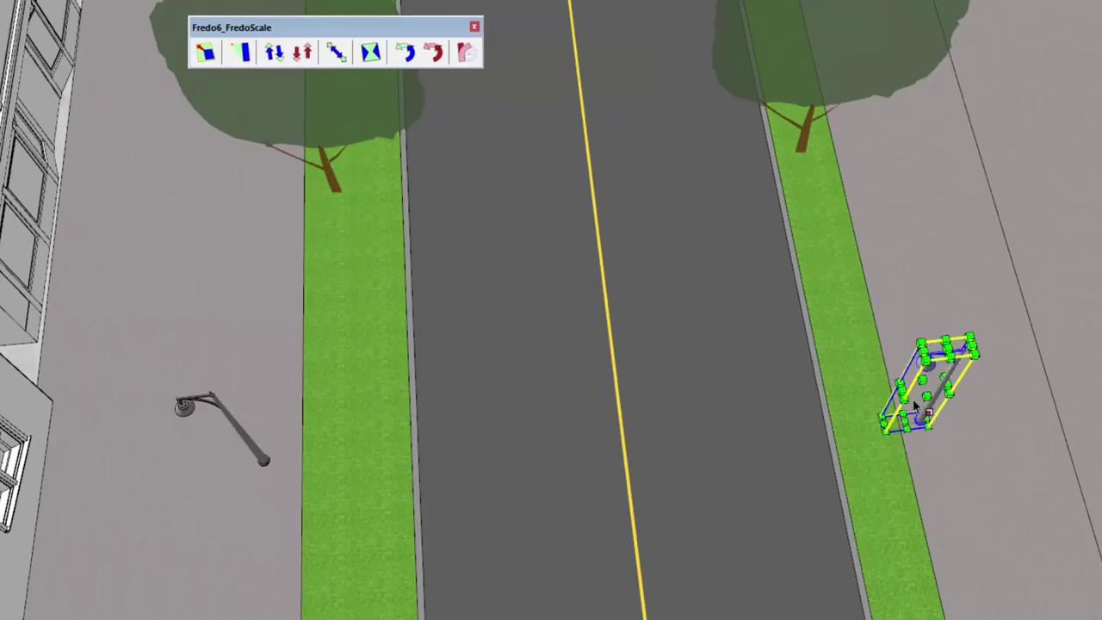
{"action": "left_click", "coordinate": [902, 389]}
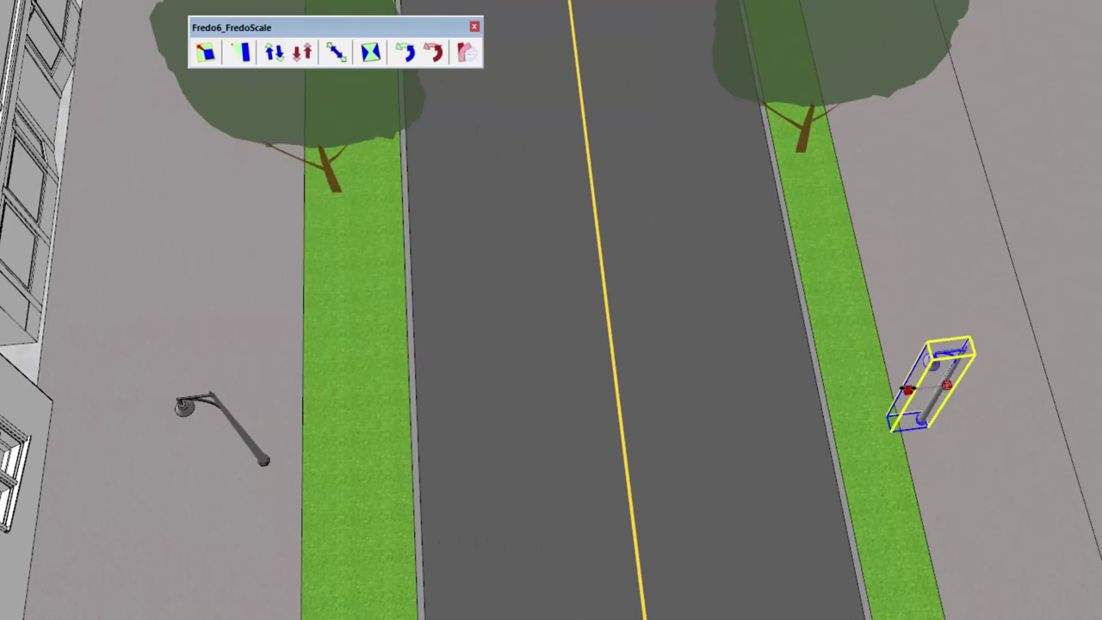
{"action": "type", "text": "-1"}
{"action": "key", "text": "Return"}
{"action": "key", "text": "space"}
Step: Move the mirrored lamp toward the road so its base sits by the edge of the grass strip
{"action": "scroll", "coordinate": [943, 415], "scroll_direction": "up", "scroll_amount": 2}
{"action": "key", "text": "m"}
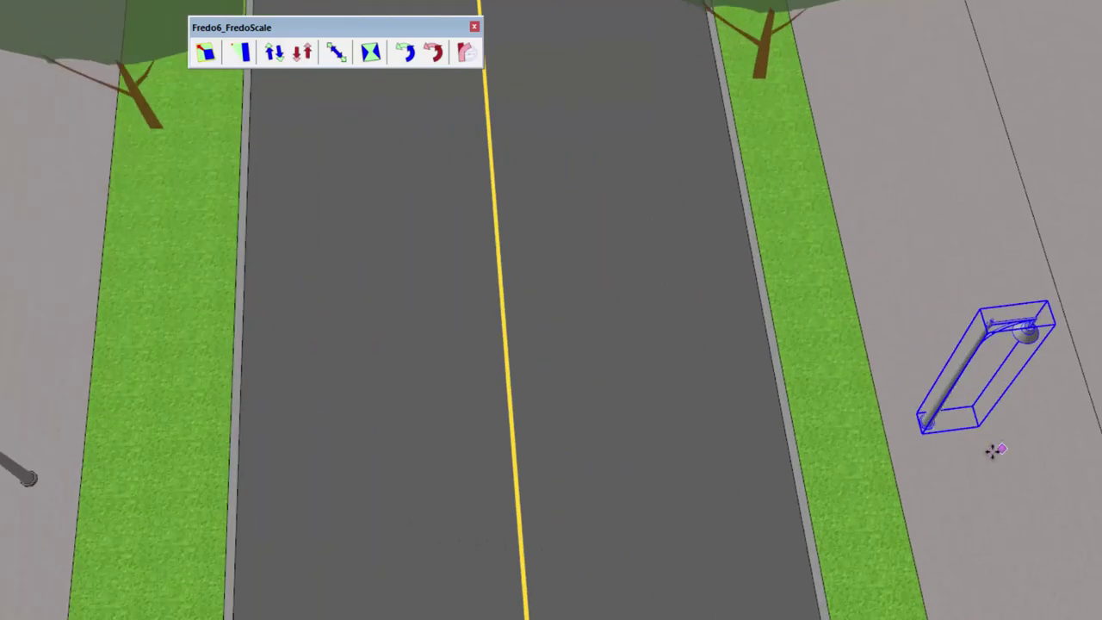
{"action": "left_click", "coordinate": [948, 459]}
{"action": "left_click", "coordinate": [910, 428]}
Step: Copy both street lamps to the road's far end and fill the span with evenly spaced copies between the trees
{"action": "scroll", "coordinate": [864, 387], "scroll_direction": "down", "scroll_amount": 5}
{"action": "key", "text": "space"}
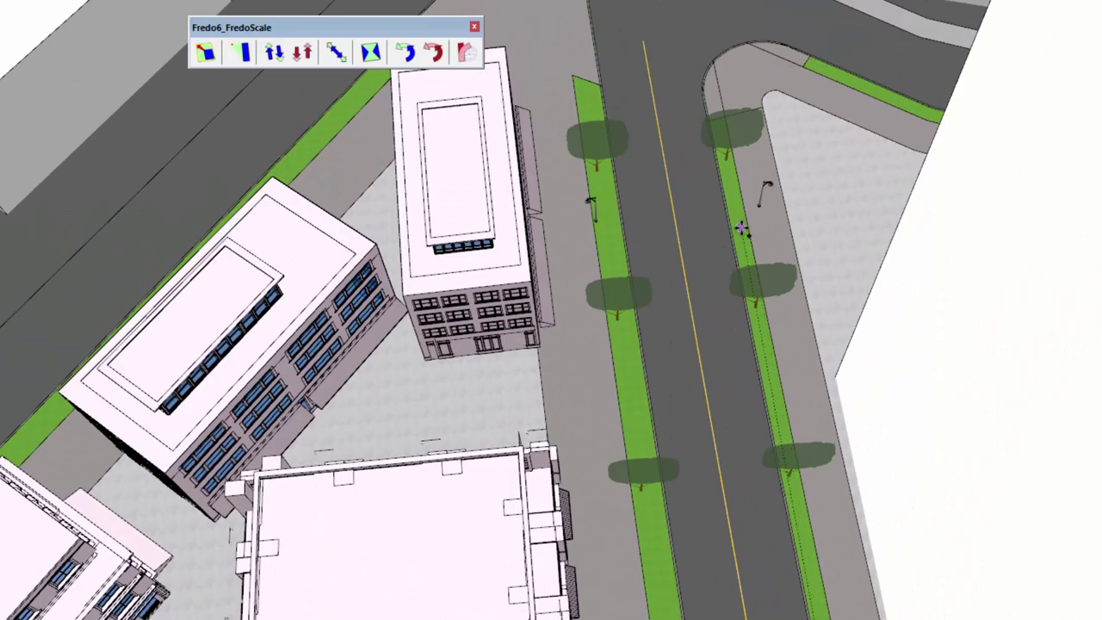
{"action": "left_click", "coordinate": [736, 229]}
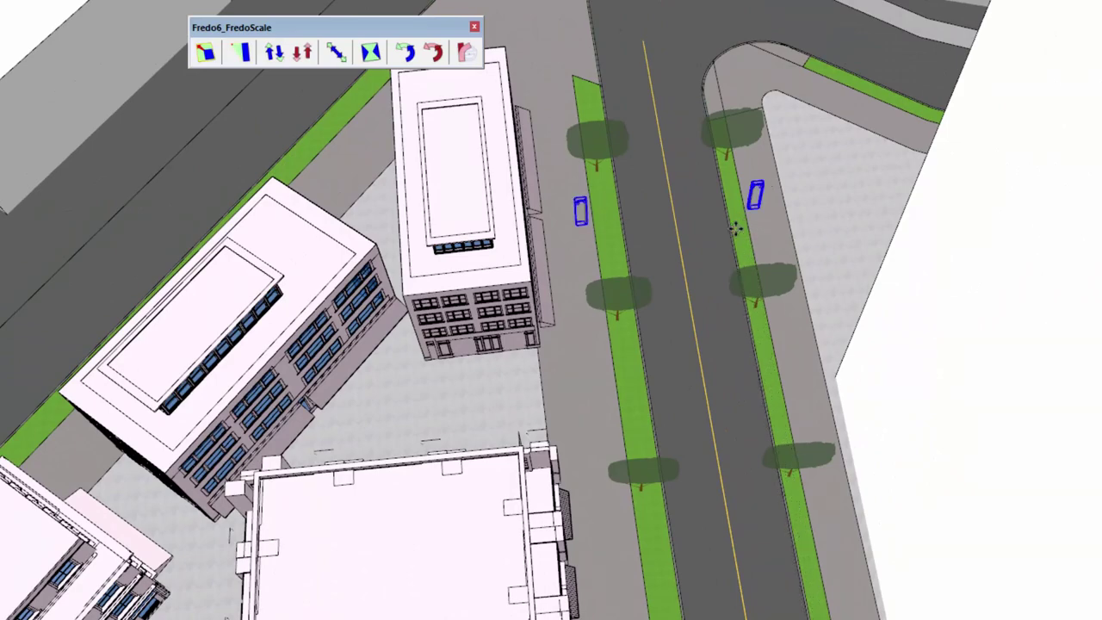
{"action": "key", "text": "Return"}
{"action": "scroll", "coordinate": [736, 229], "scroll_direction": "down", "scroll_amount": 2}
{"action": "middle_click_drag", "start_coordinate": [755, 290], "coordinate": [738, 191]}
{"action": "middle_click_drag", "start_coordinate": [738, 244], "coordinate": [736, 60], "text": "shift"}
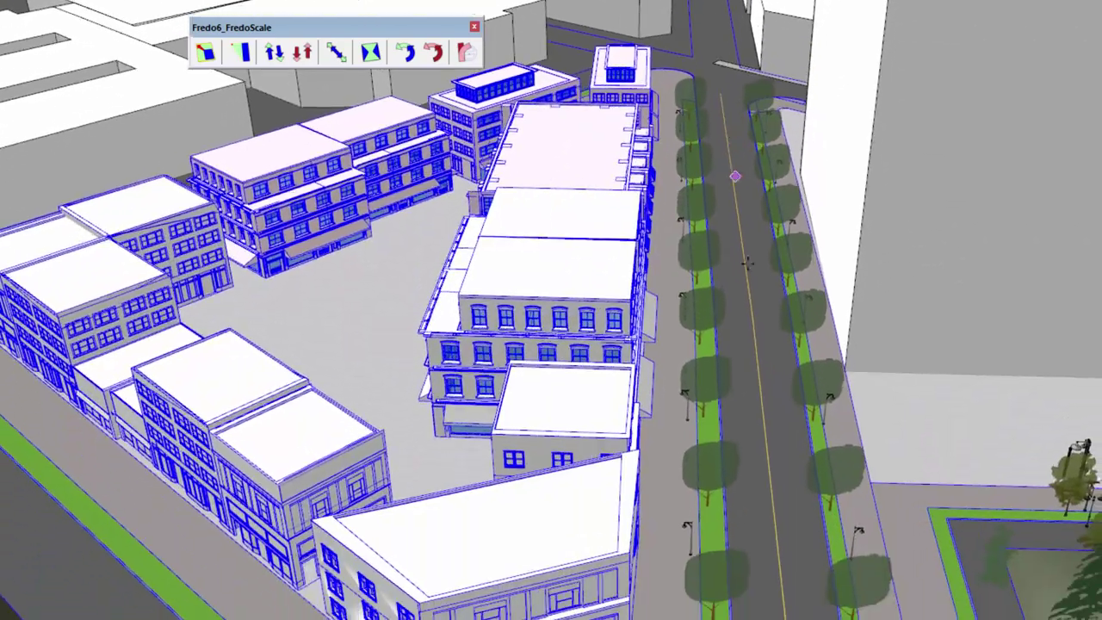